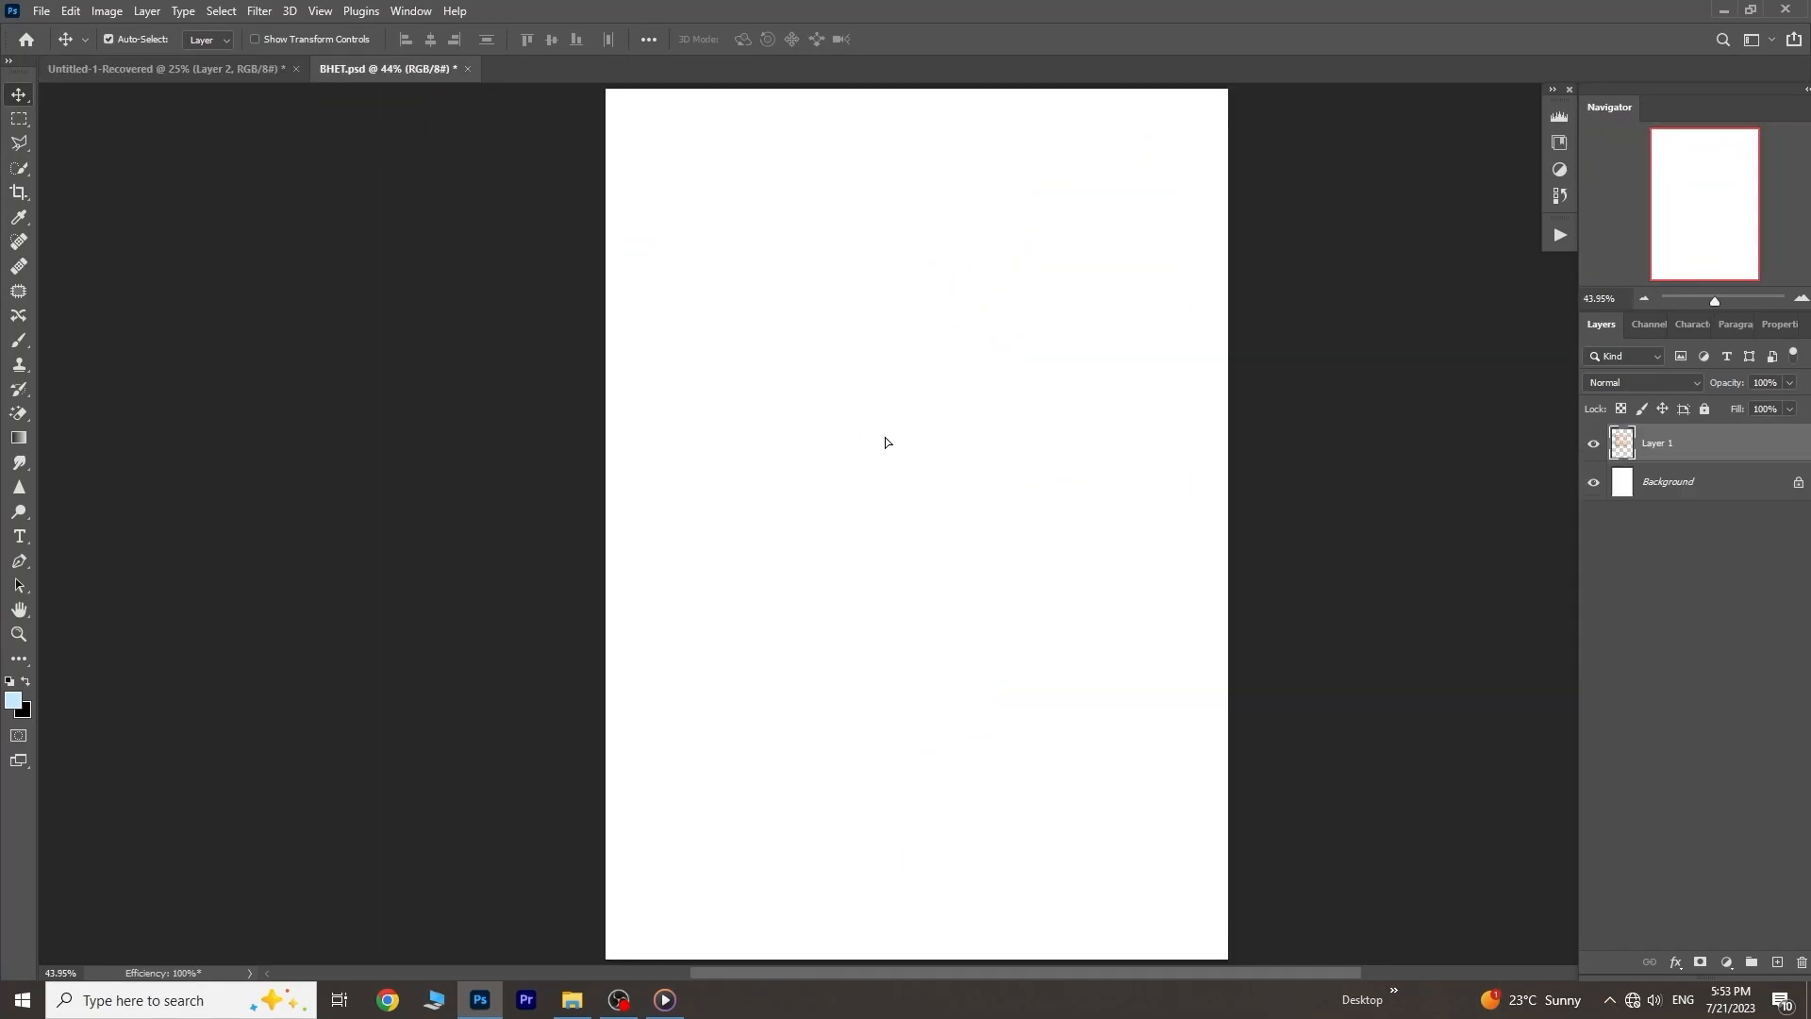
# Scale the orange texture layer up proportionally to about 250% so that it spreads over the page
pyautogui.hotkey('ctrl', 't')
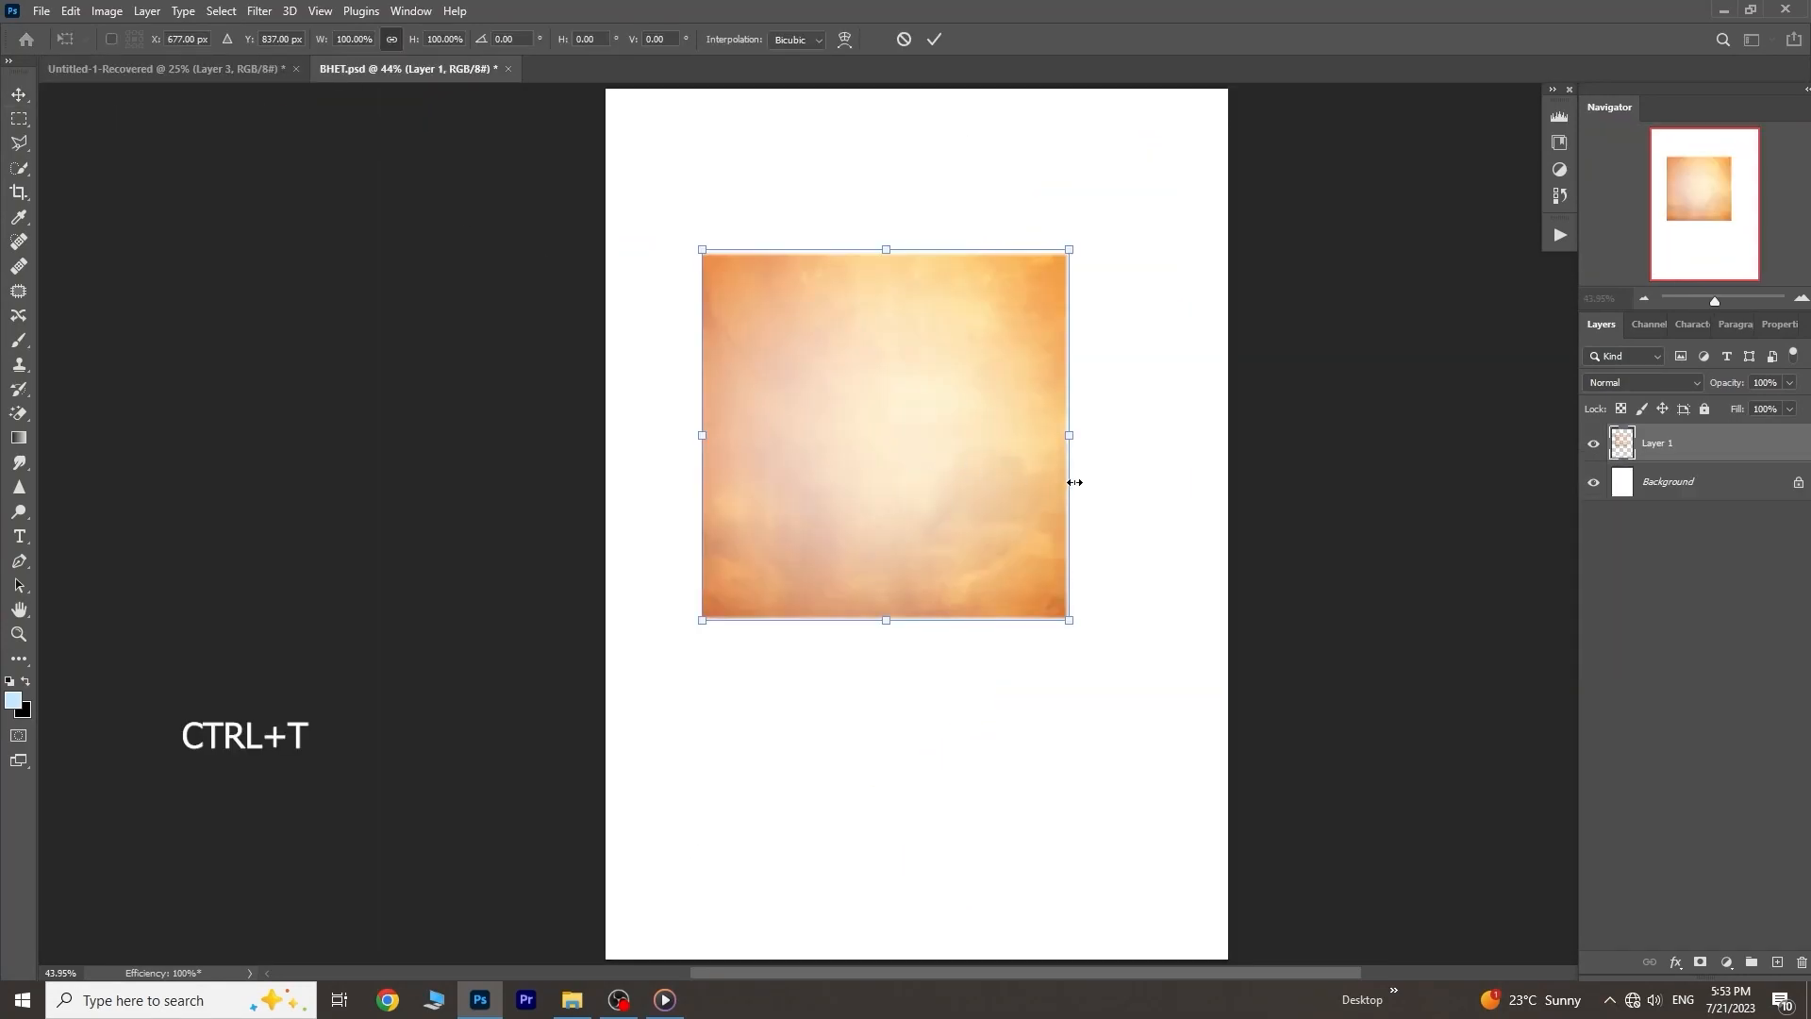
pyautogui.moveTo(1072, 437); pyautogui.dragTo(1282, 486)
pyautogui.moveTo(1149, 460); pyautogui.dragTo(1014, 398)
pyautogui.moveTo(1149, 666); pyautogui.dragTo(1490, 779)
pyautogui.scroll(-1, 1231, 820)
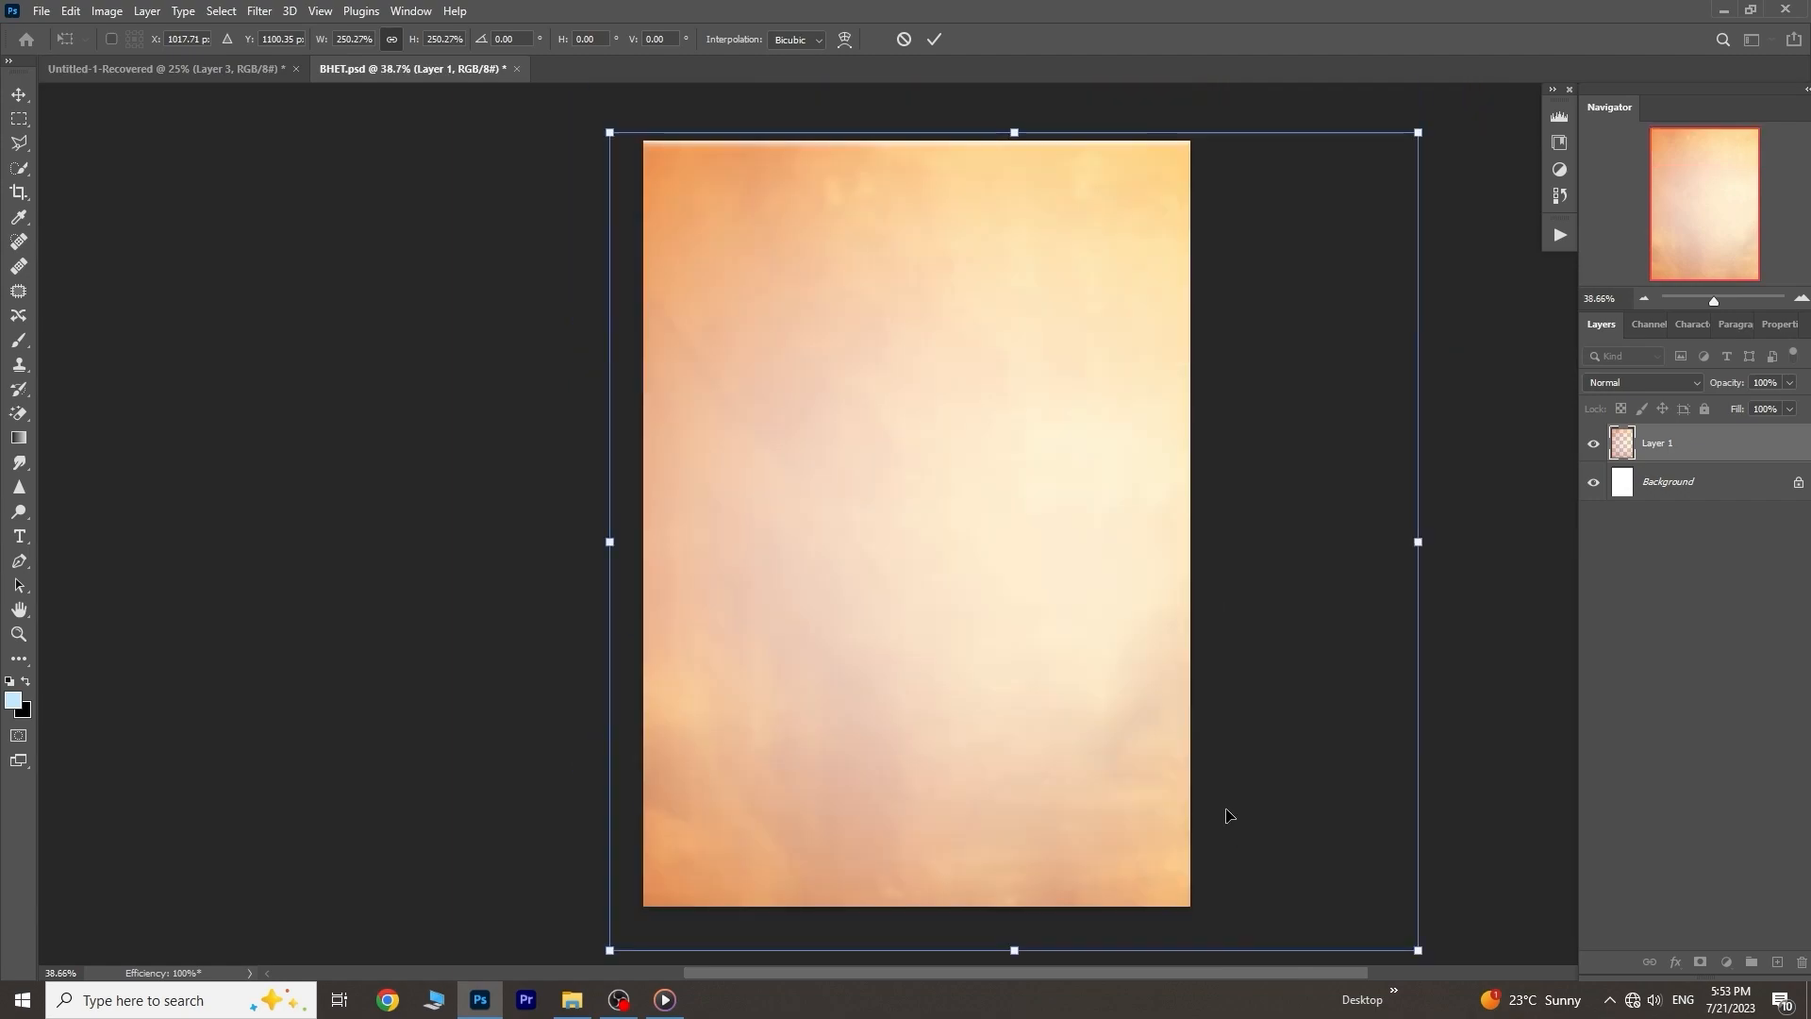
# Reposition the texture and adjust its scale to about 240% to cover the whole page, then apply the transform
pyautogui.moveTo(1169, 635); pyautogui.dragTo(1064, 607)
pyautogui.moveTo(1319, 510); pyautogui.dragTo(1284, 511)
pyautogui.moveTo(1088, 586); pyautogui.dragTo(1095, 596)
pyautogui.moveTo(506, 523); pyautogui.dragTo(522, 521)
pyautogui.moveTo(733, 555); pyautogui.dragTo(733, 555)
pyautogui.moveTo(903, 132); pyautogui.dragTo(905, 129)
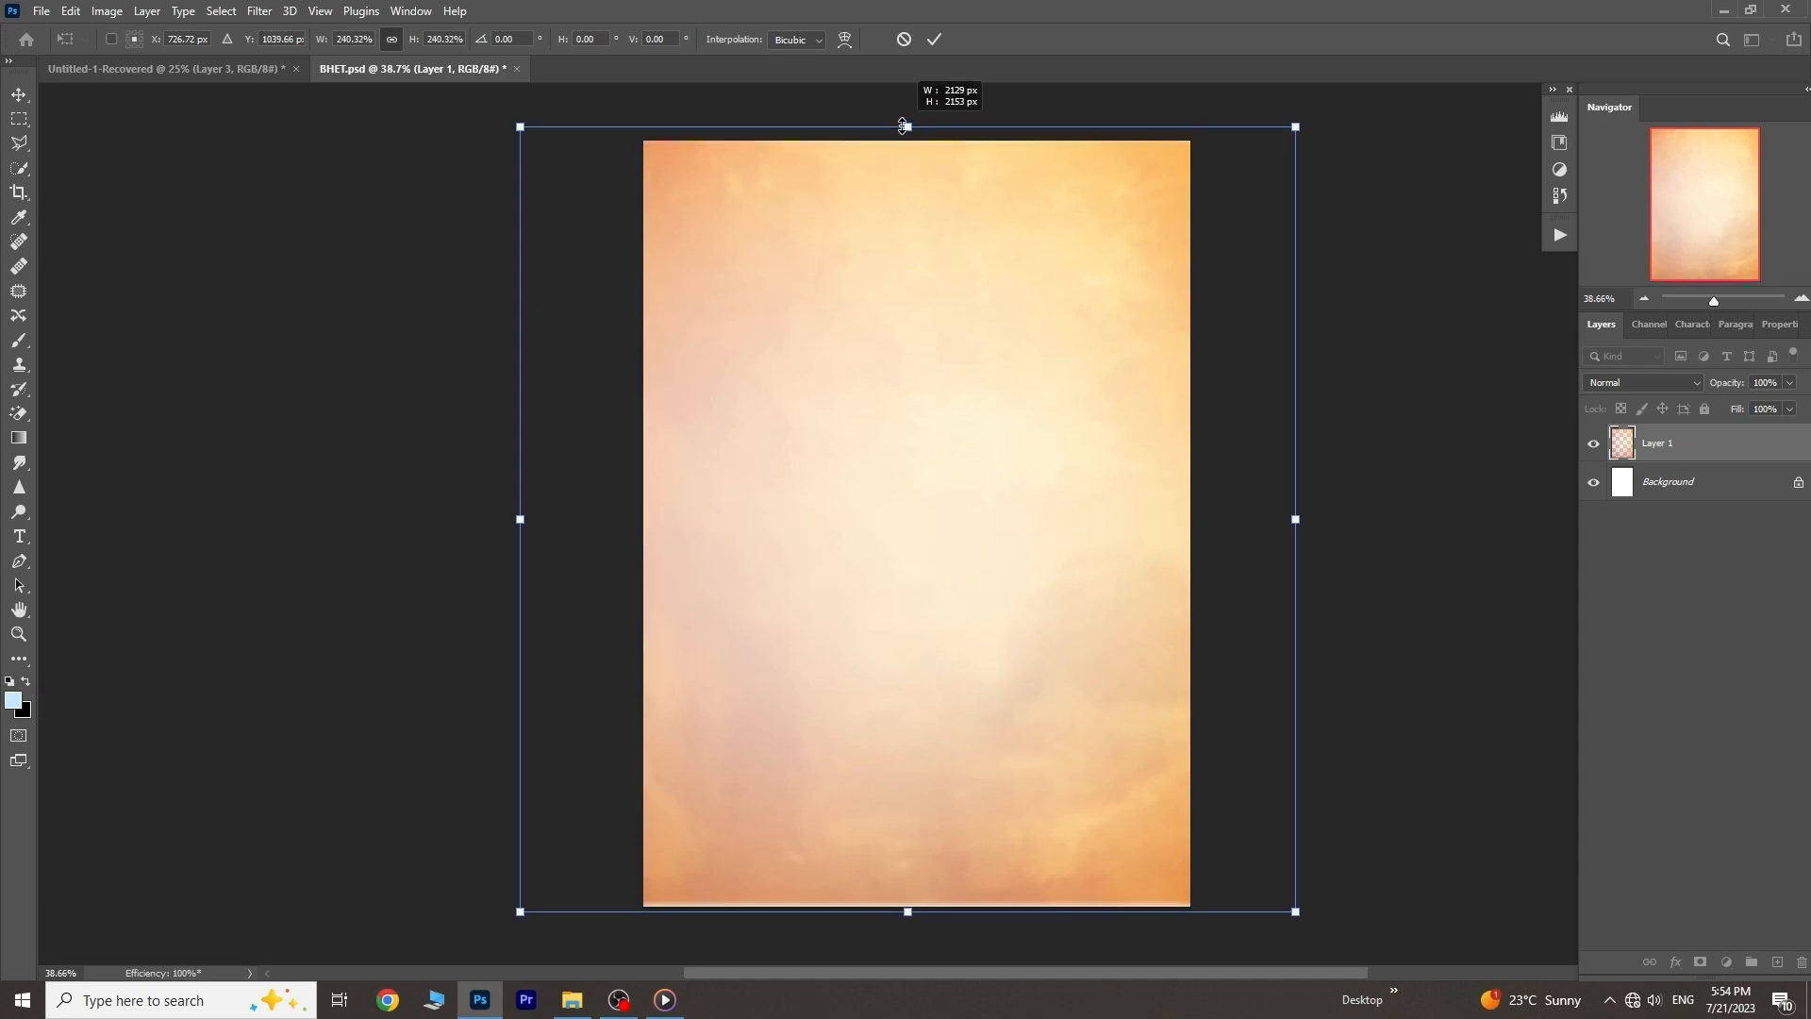
pyautogui.click(934, 38)
pyautogui.moveTo(1024, 463); pyautogui.dragTo(1021, 477)
pyautogui.moveTo(994, 396); pyautogui.dragTo(928, 413)
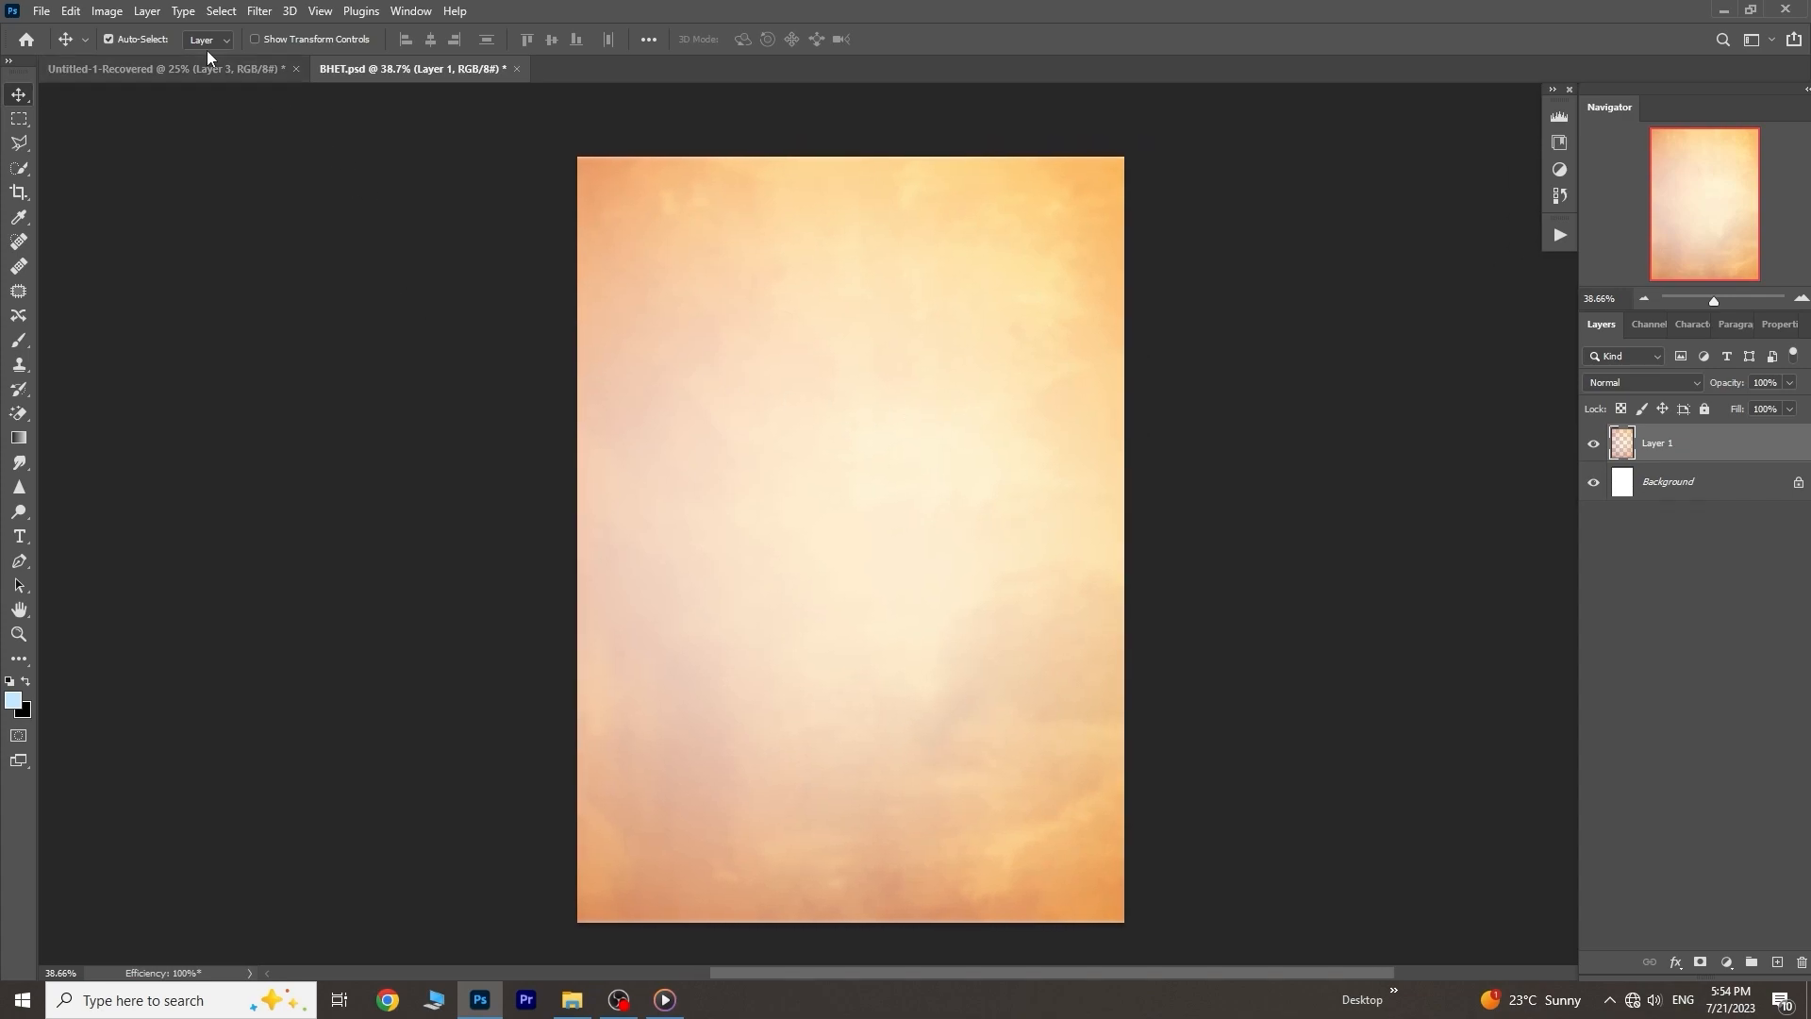
# Duplicate the orange texture layer and set the copy's blend mode to Difference
pyautogui.click(170, 68)
pyautogui.click(412, 69)
pyautogui.hotkey('ctrl', 'j')
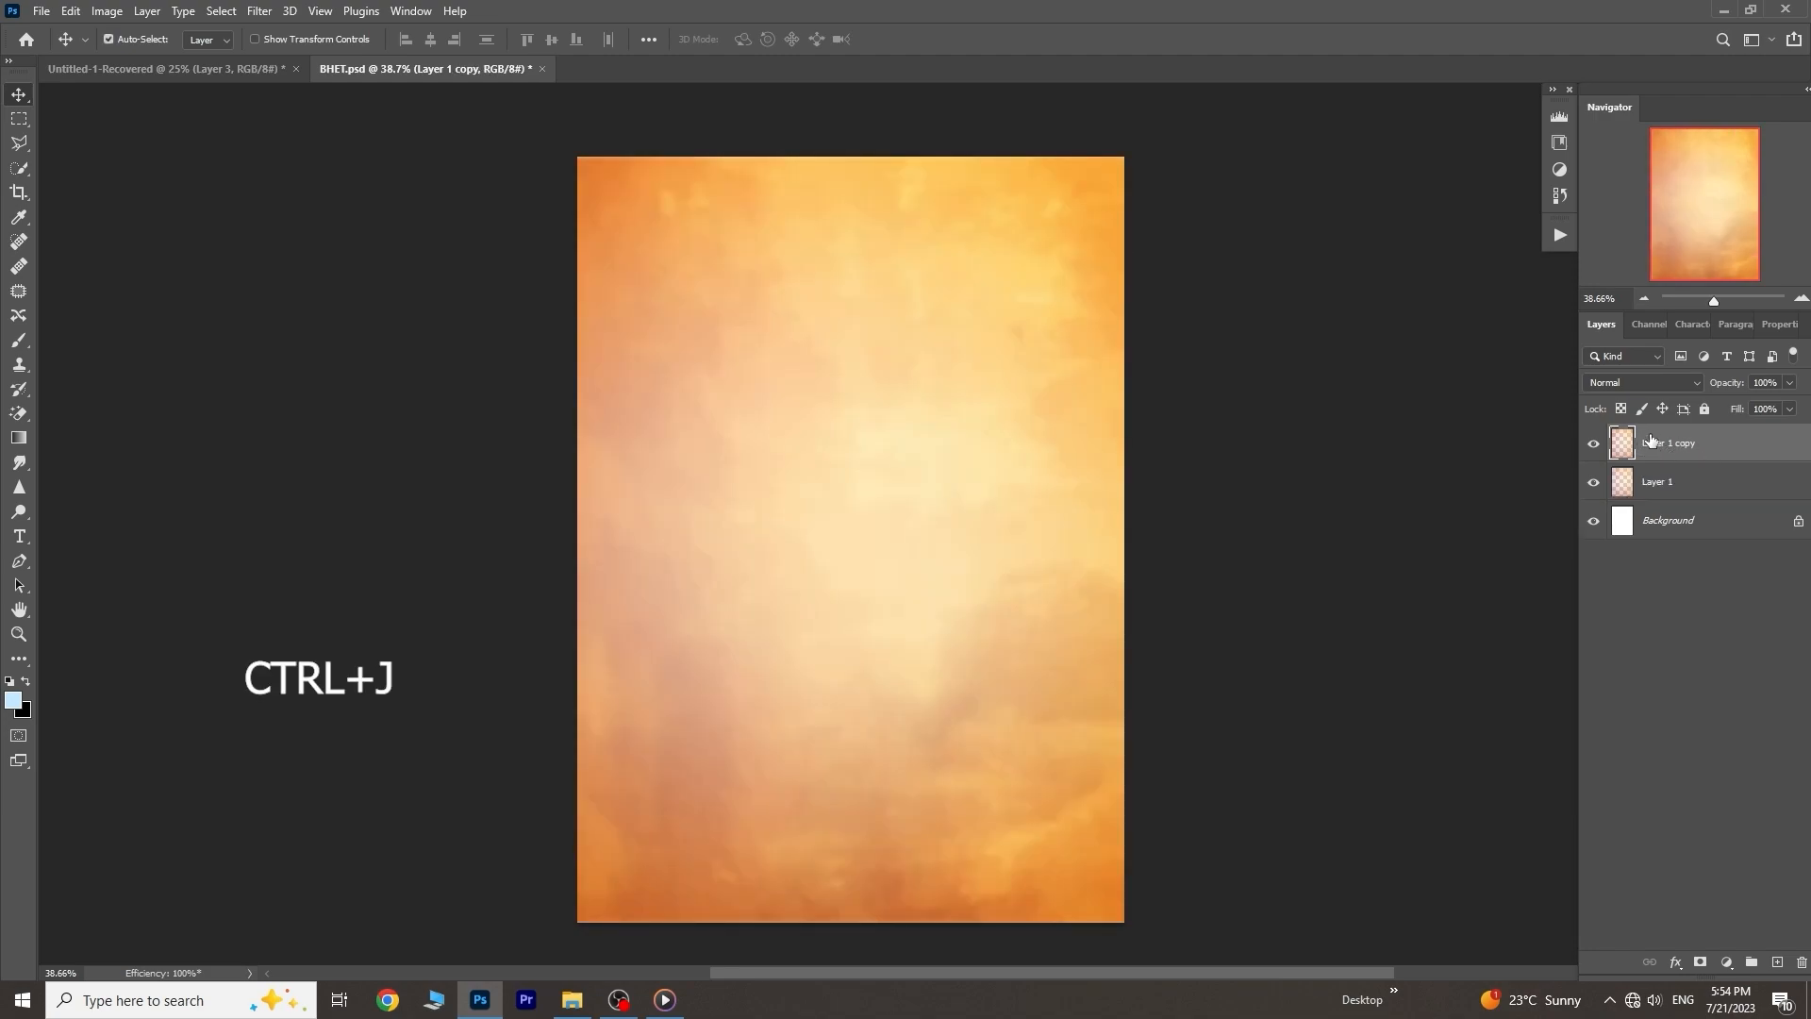
pyautogui.click(1661, 385)
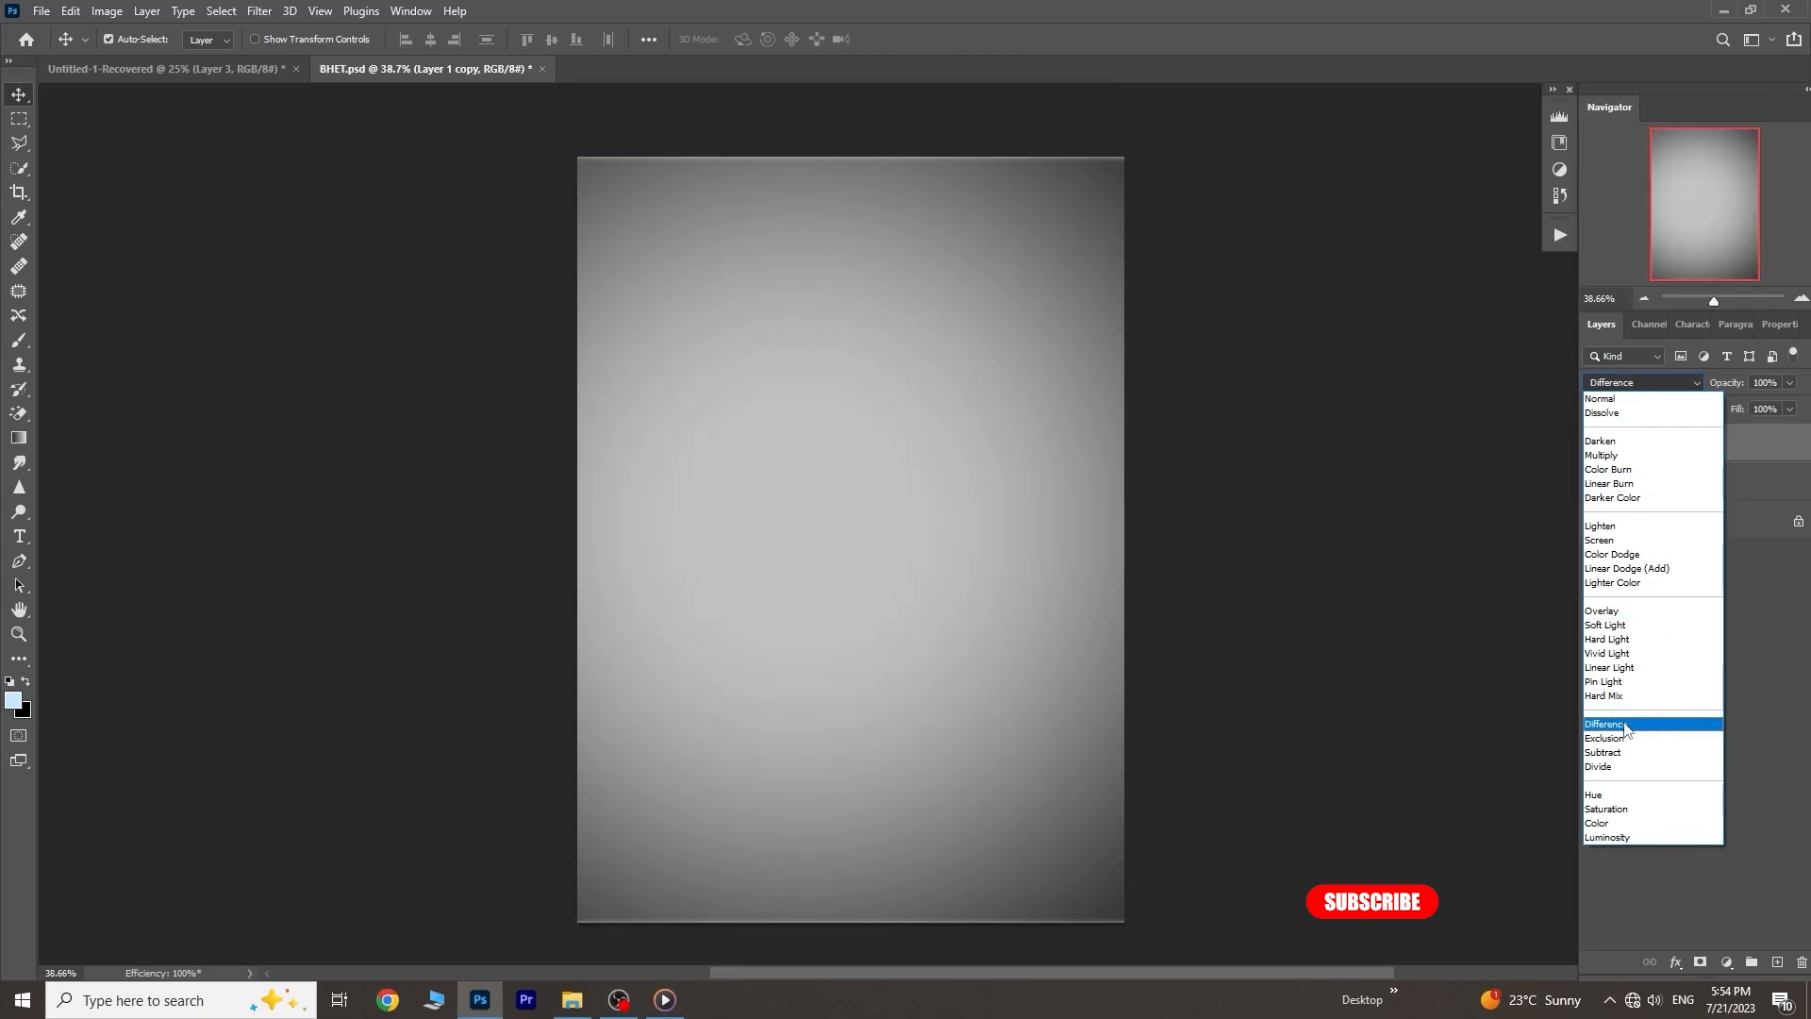
pyautogui.click(1624, 725)
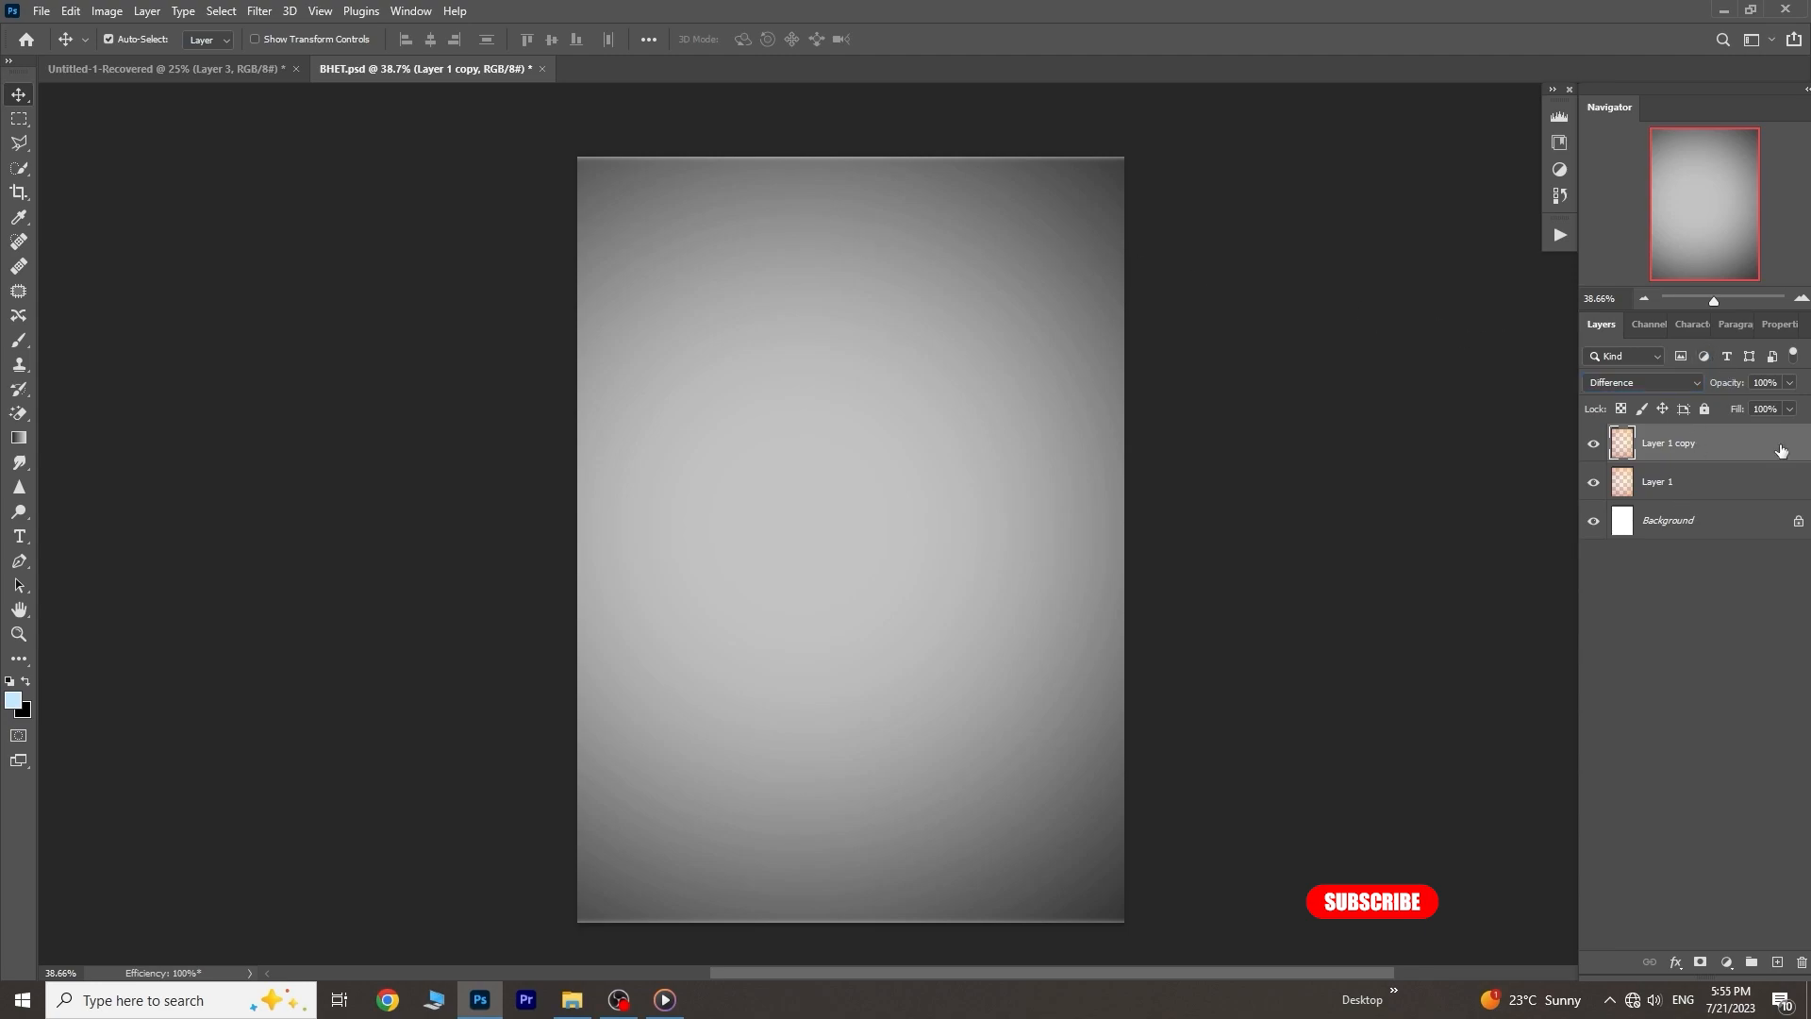
pyautogui.moveTo(1740, 386); pyautogui.dragTo(1732, 387)
# Bring the bride portrait cutout from the other open document into BHET.psd and place it over the background
pyautogui.click(217, 66)
pyautogui.moveTo(1039, 550); pyautogui.dragTo(855, 409)
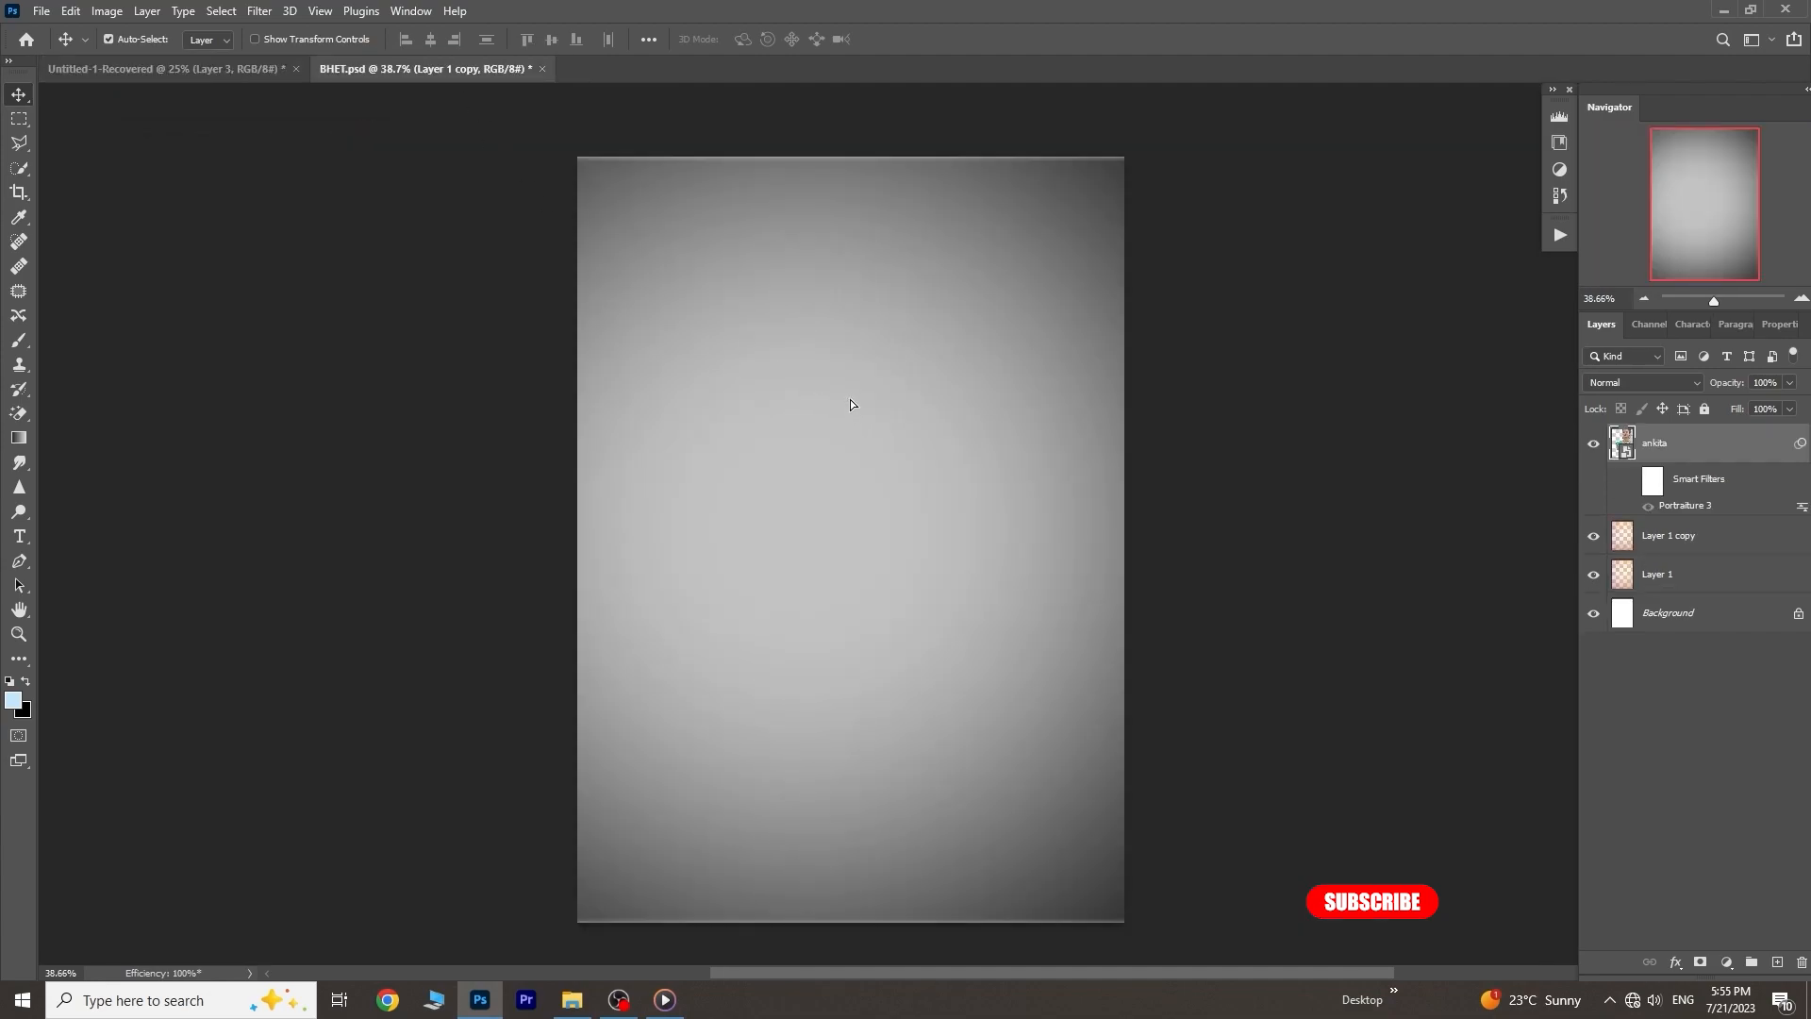
pyautogui.moveTo(965, 369); pyautogui.dragTo(823, 446)
# Scale the bride portrait down to about 38% and position it in the upper half of the page
pyautogui.hotkey('ctrl', 't')
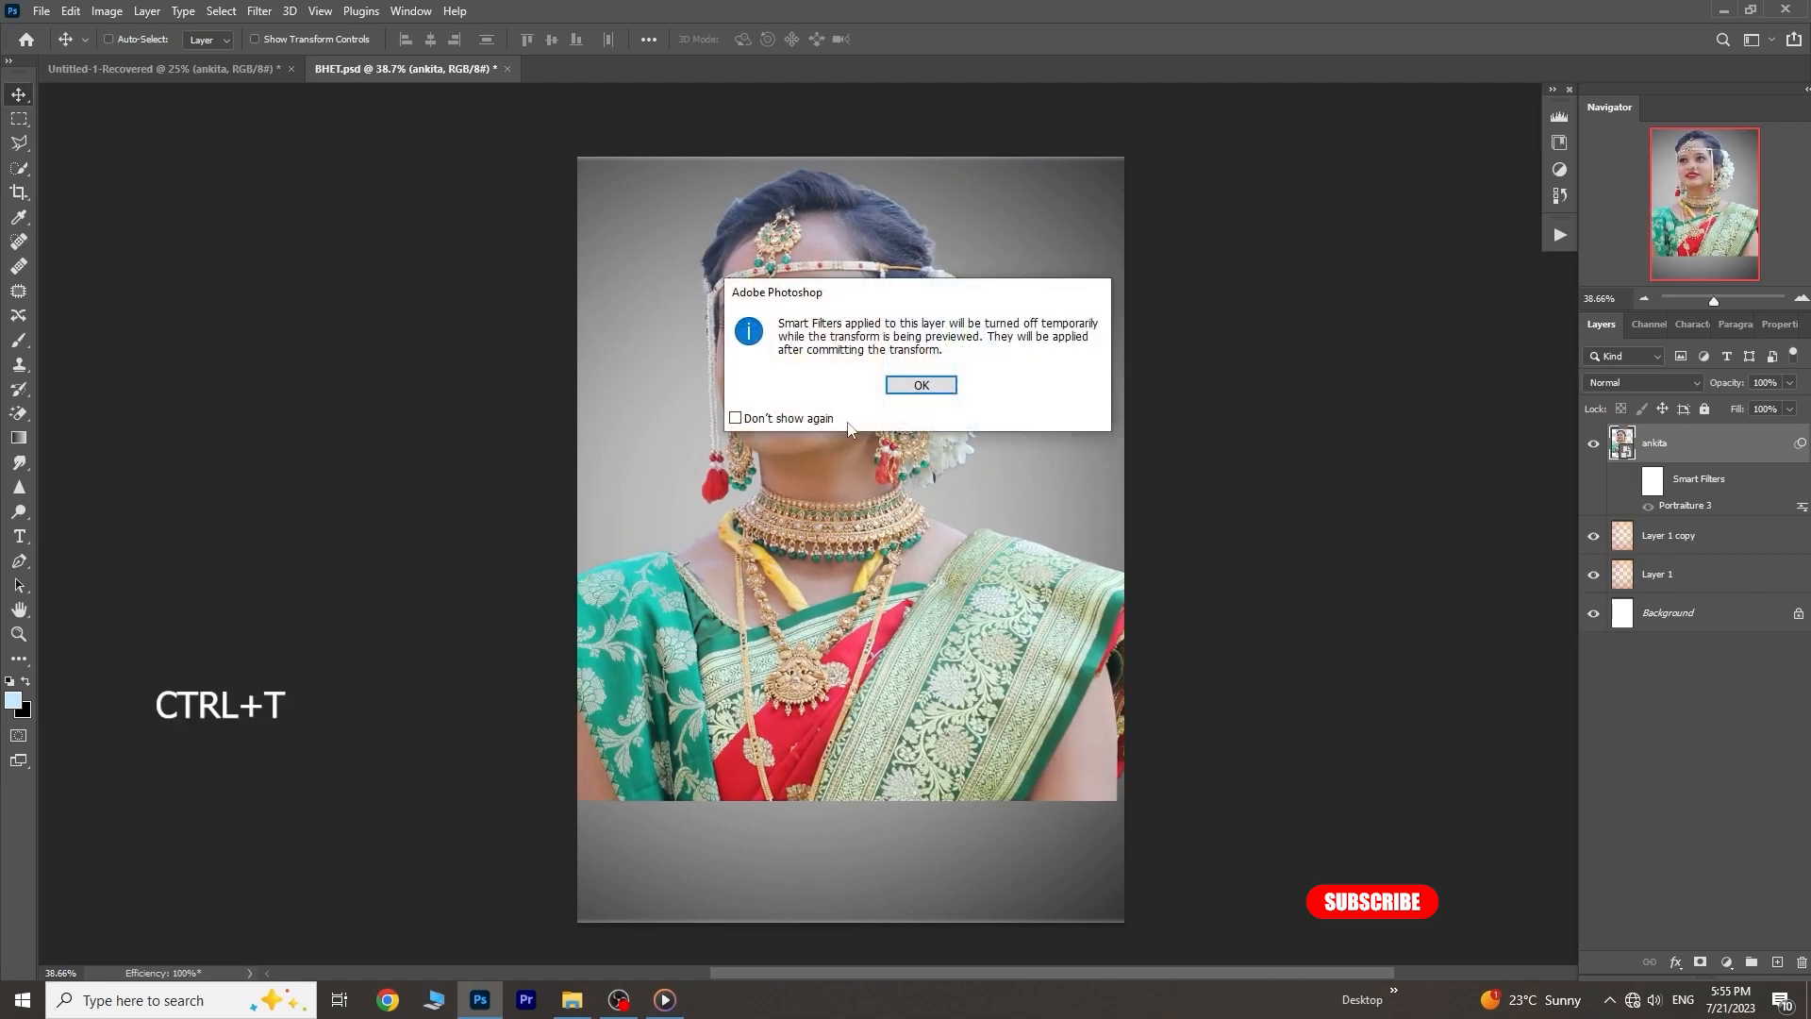
pyautogui.click(897, 389)
pyautogui.moveTo(1161, 158); pyautogui.dragTo(953, 347)
pyautogui.moveTo(681, 459); pyautogui.dragTo(834, 319)
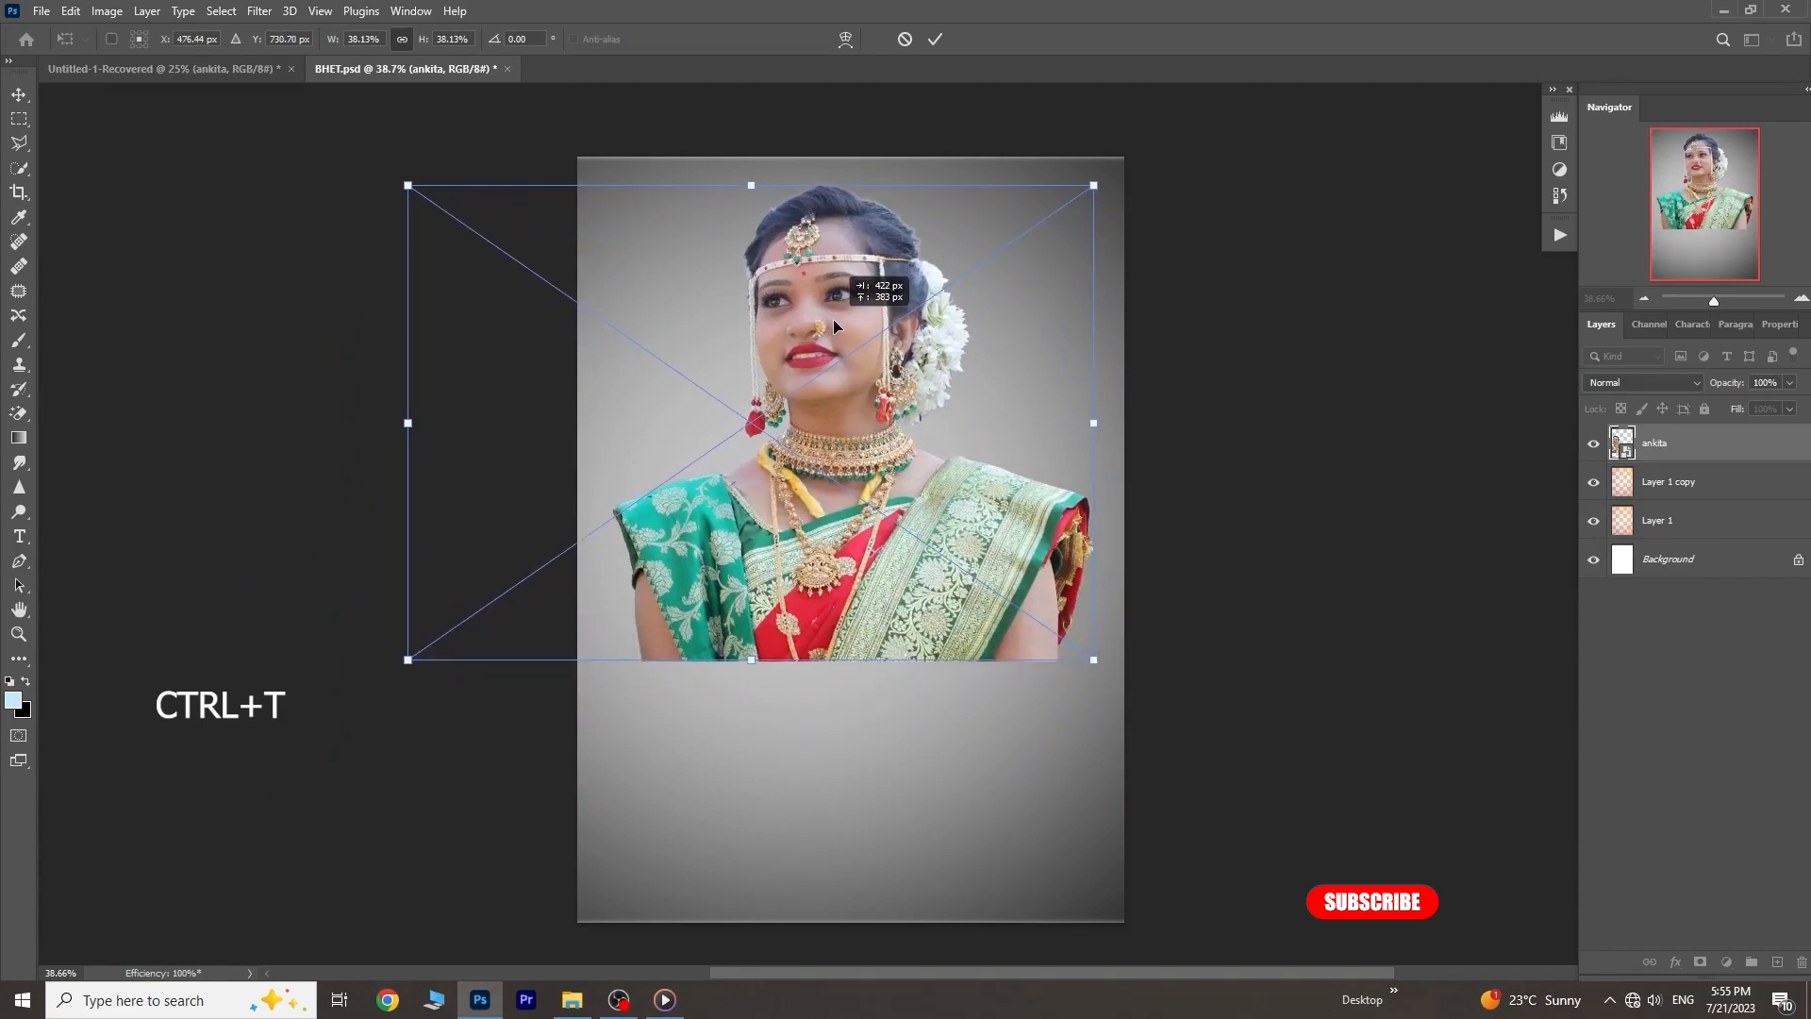
pyautogui.click(935, 39)
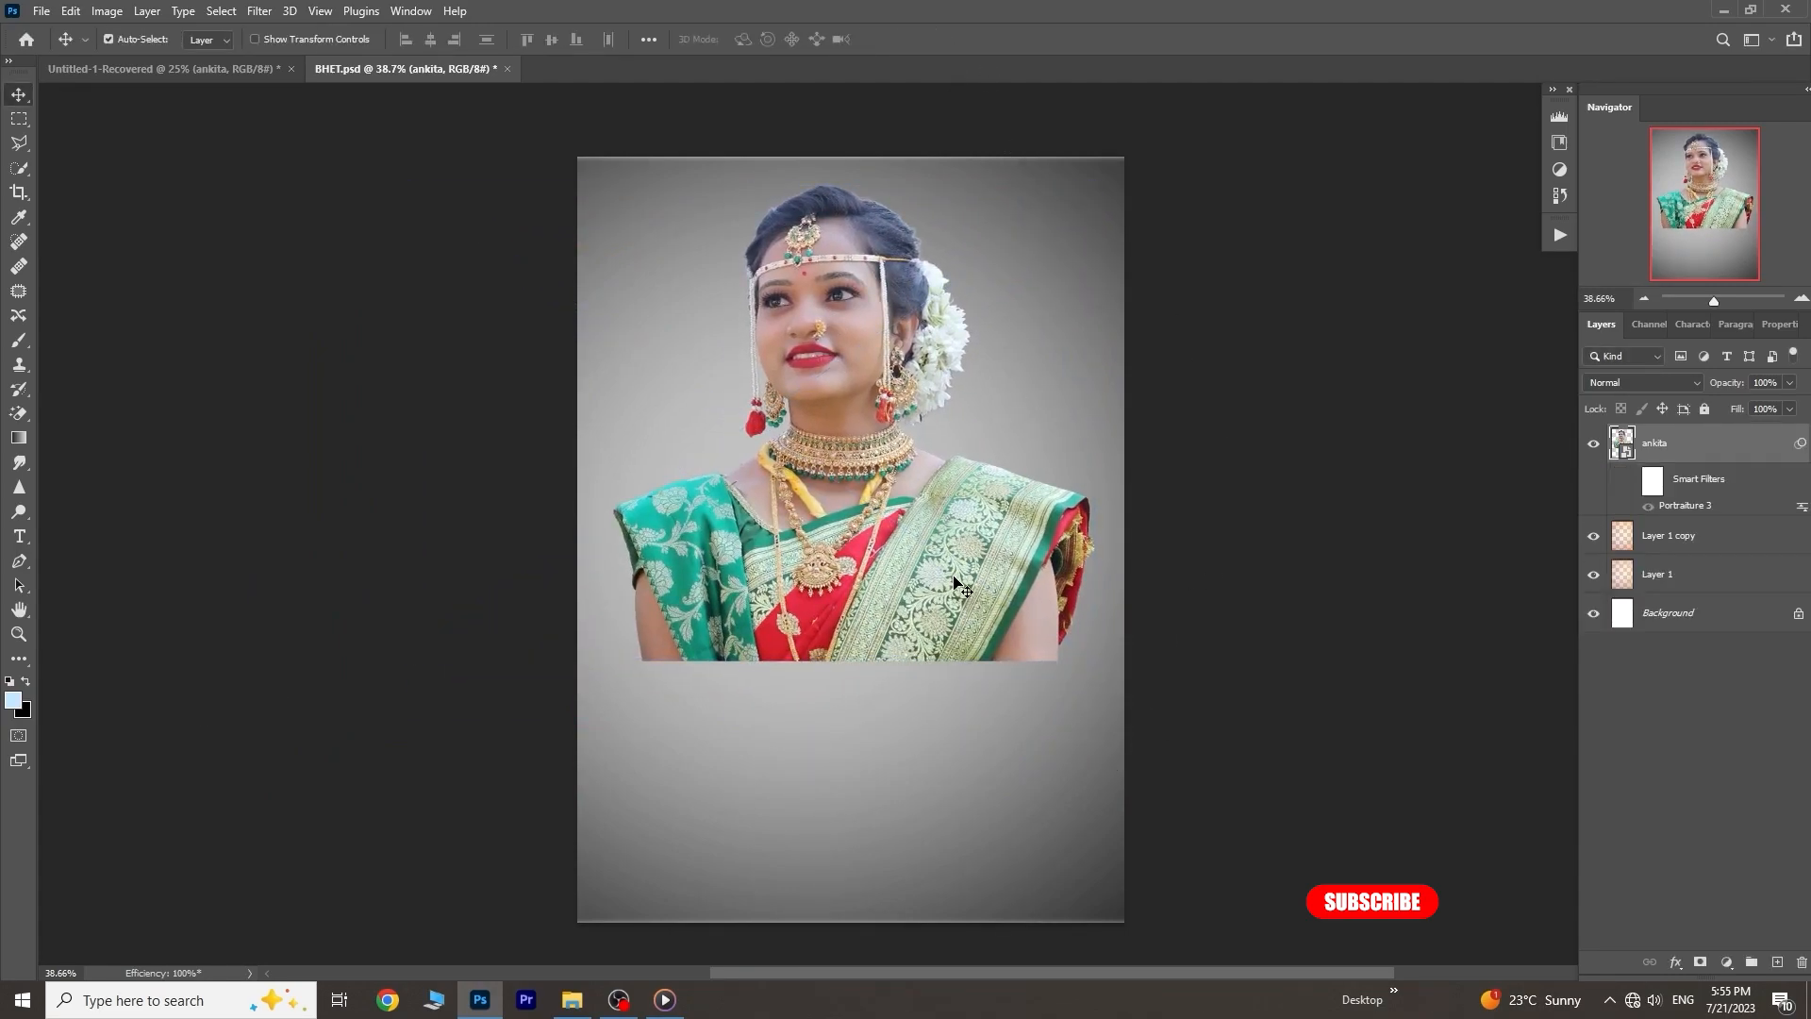
pyautogui.moveTo(960, 585); pyautogui.dragTo(957, 620)
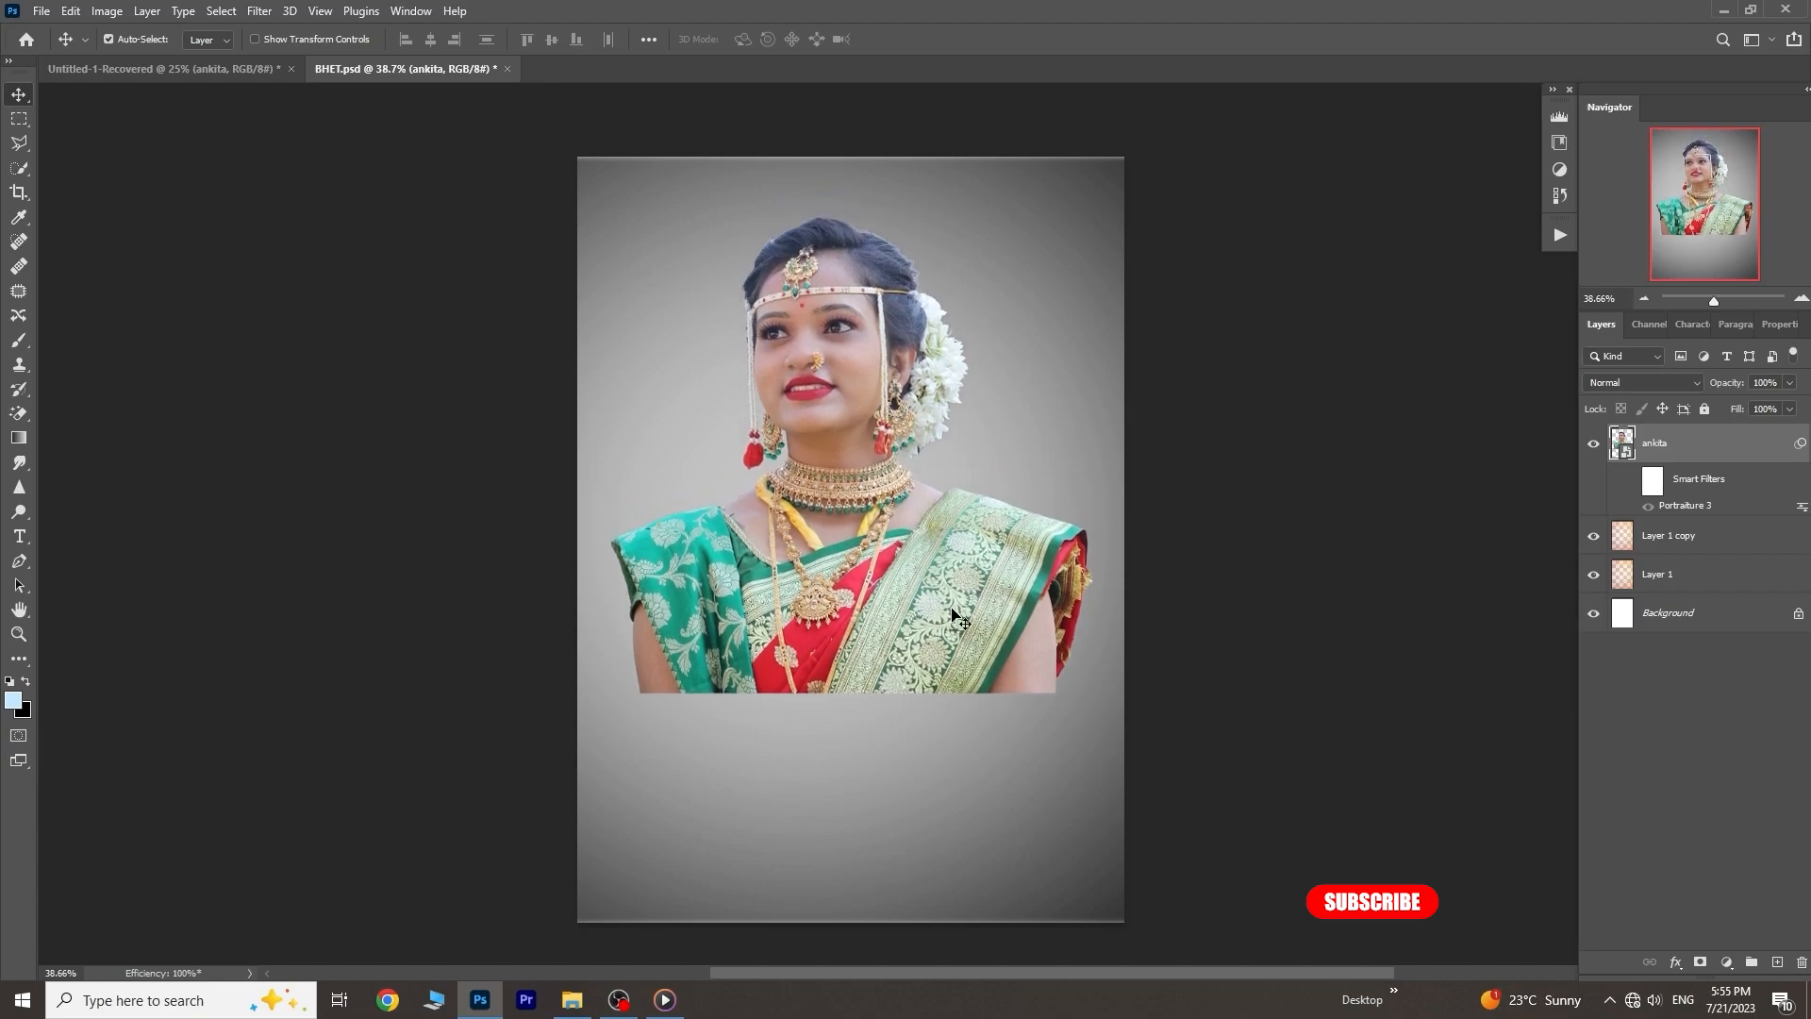
# Add a layer mask to the bride portrait and fade its lower edge with a black-to-transparent linear gradient
pyautogui.click(19, 440)
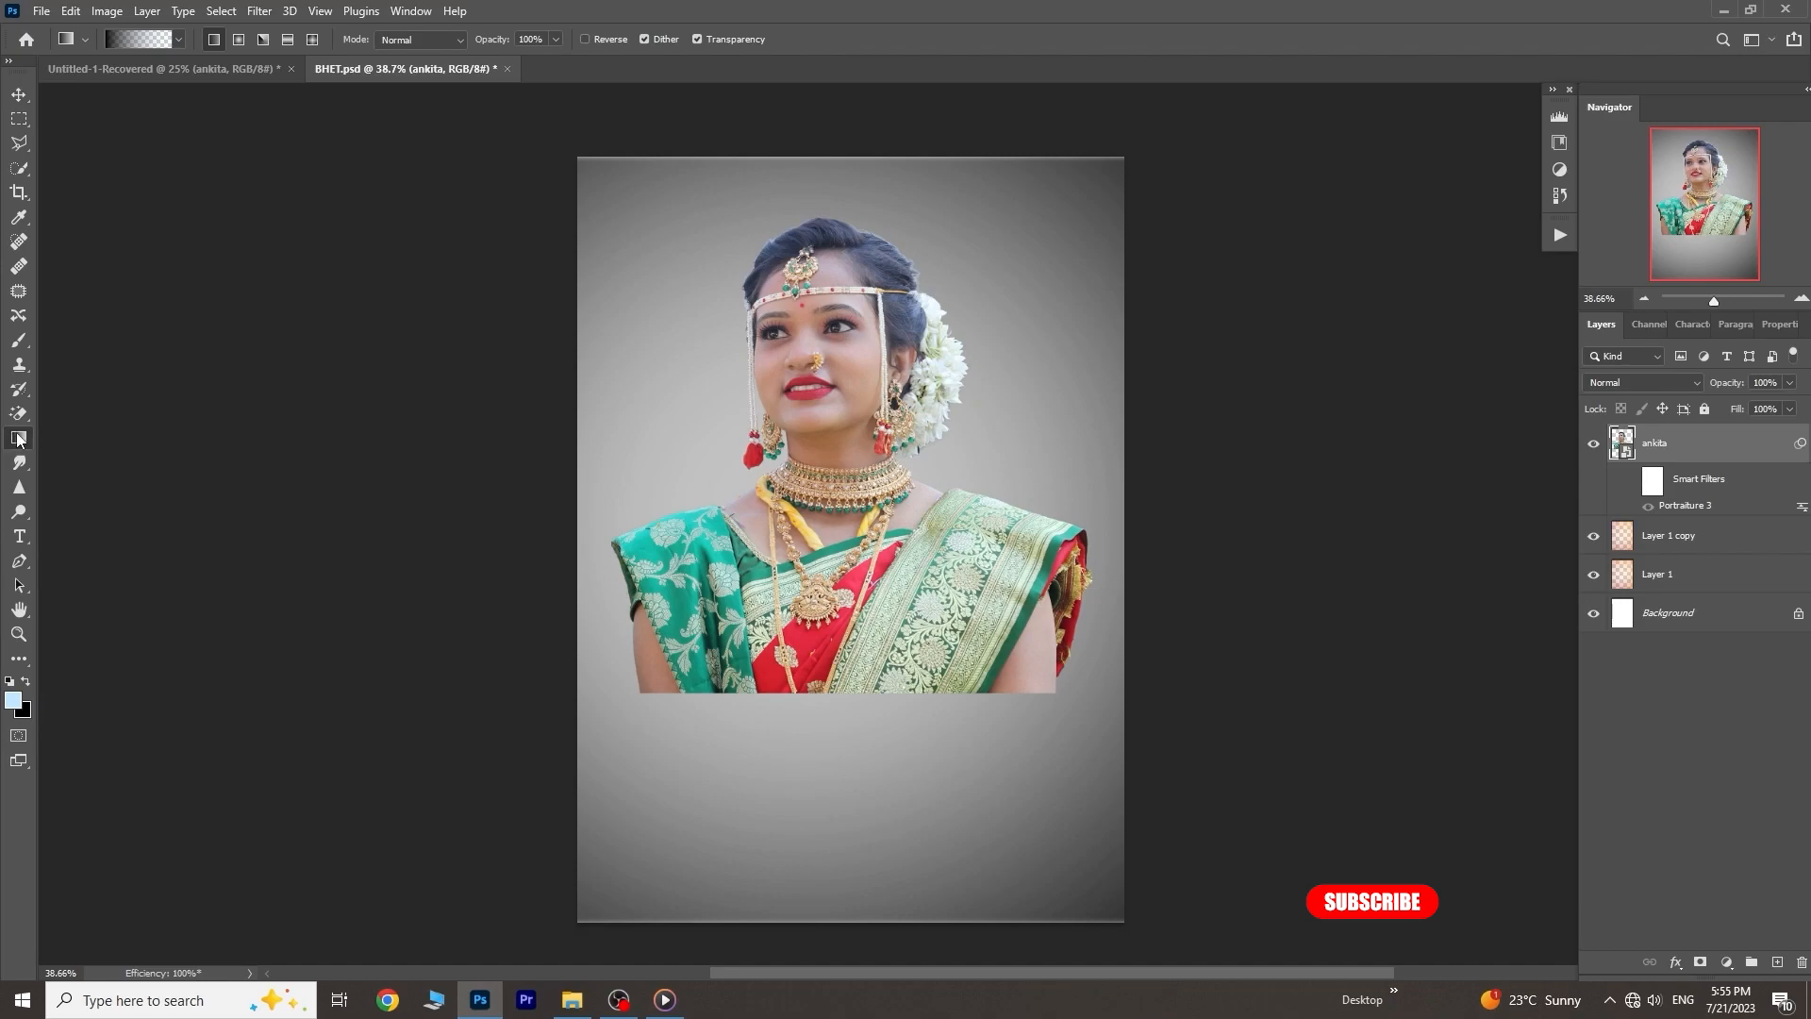
pyautogui.click(1700, 962)
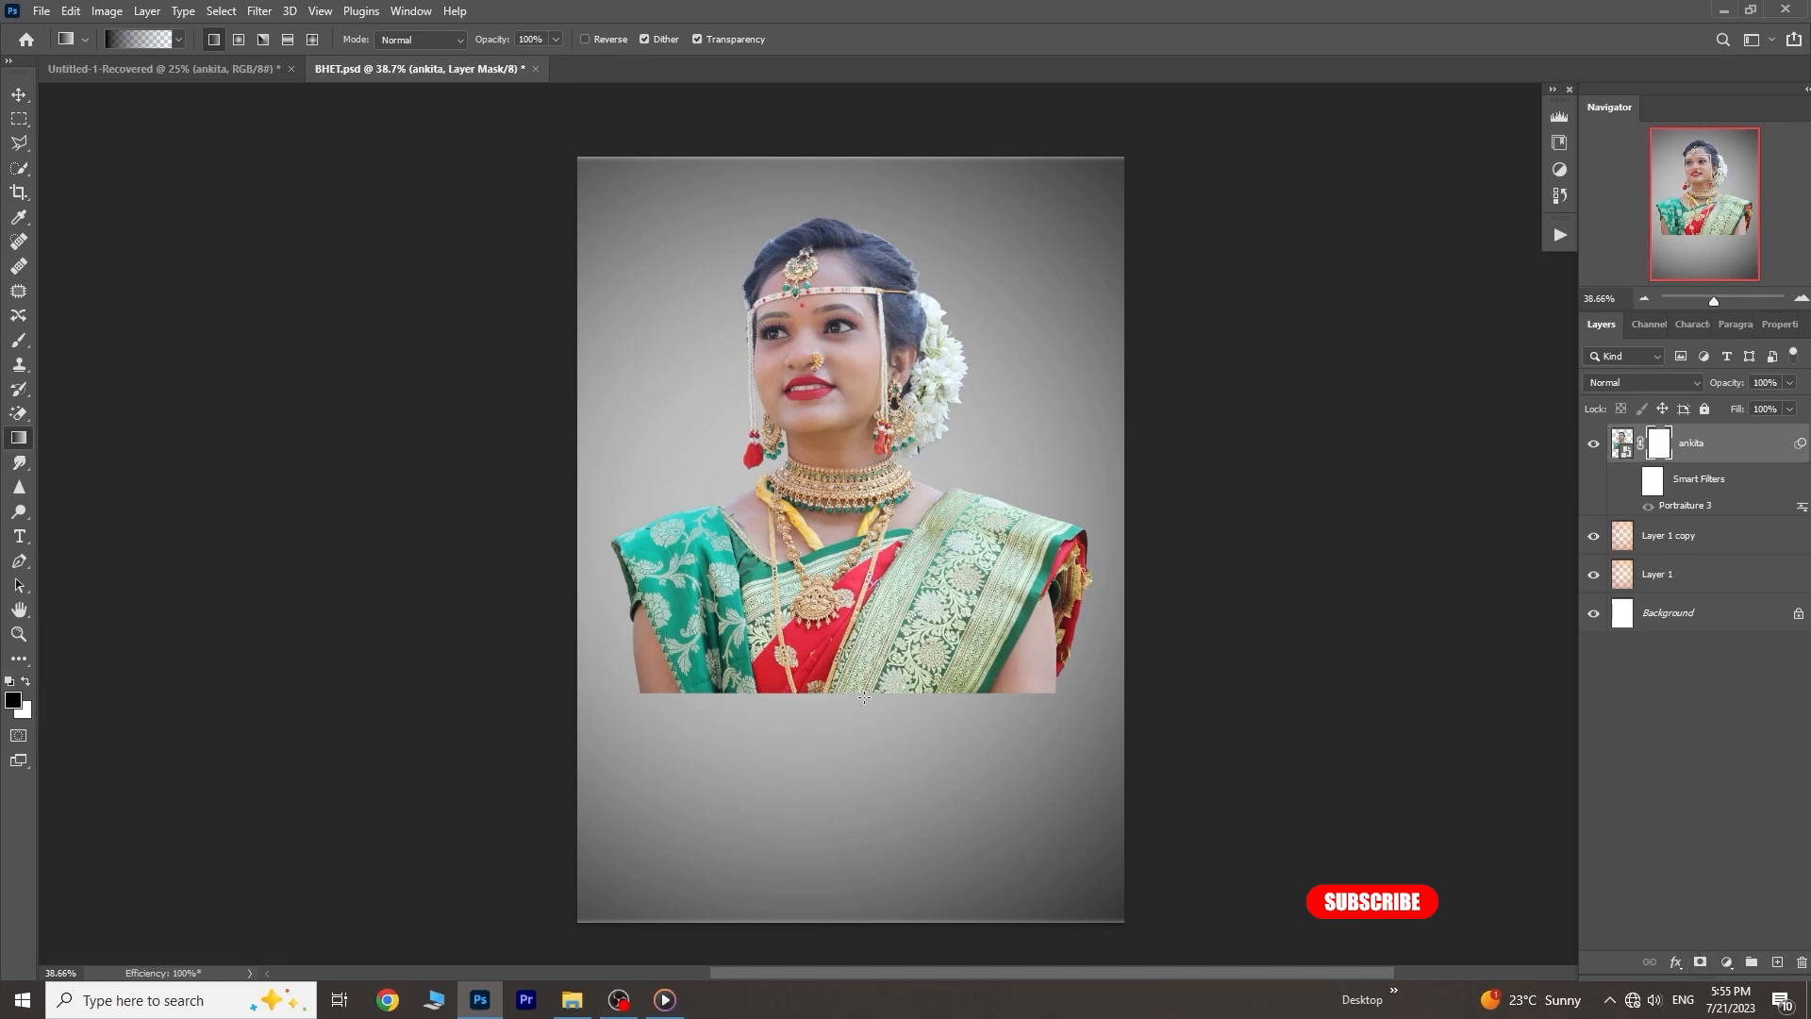
pyautogui.moveTo(851, 694); pyautogui.dragTo(849, 544)
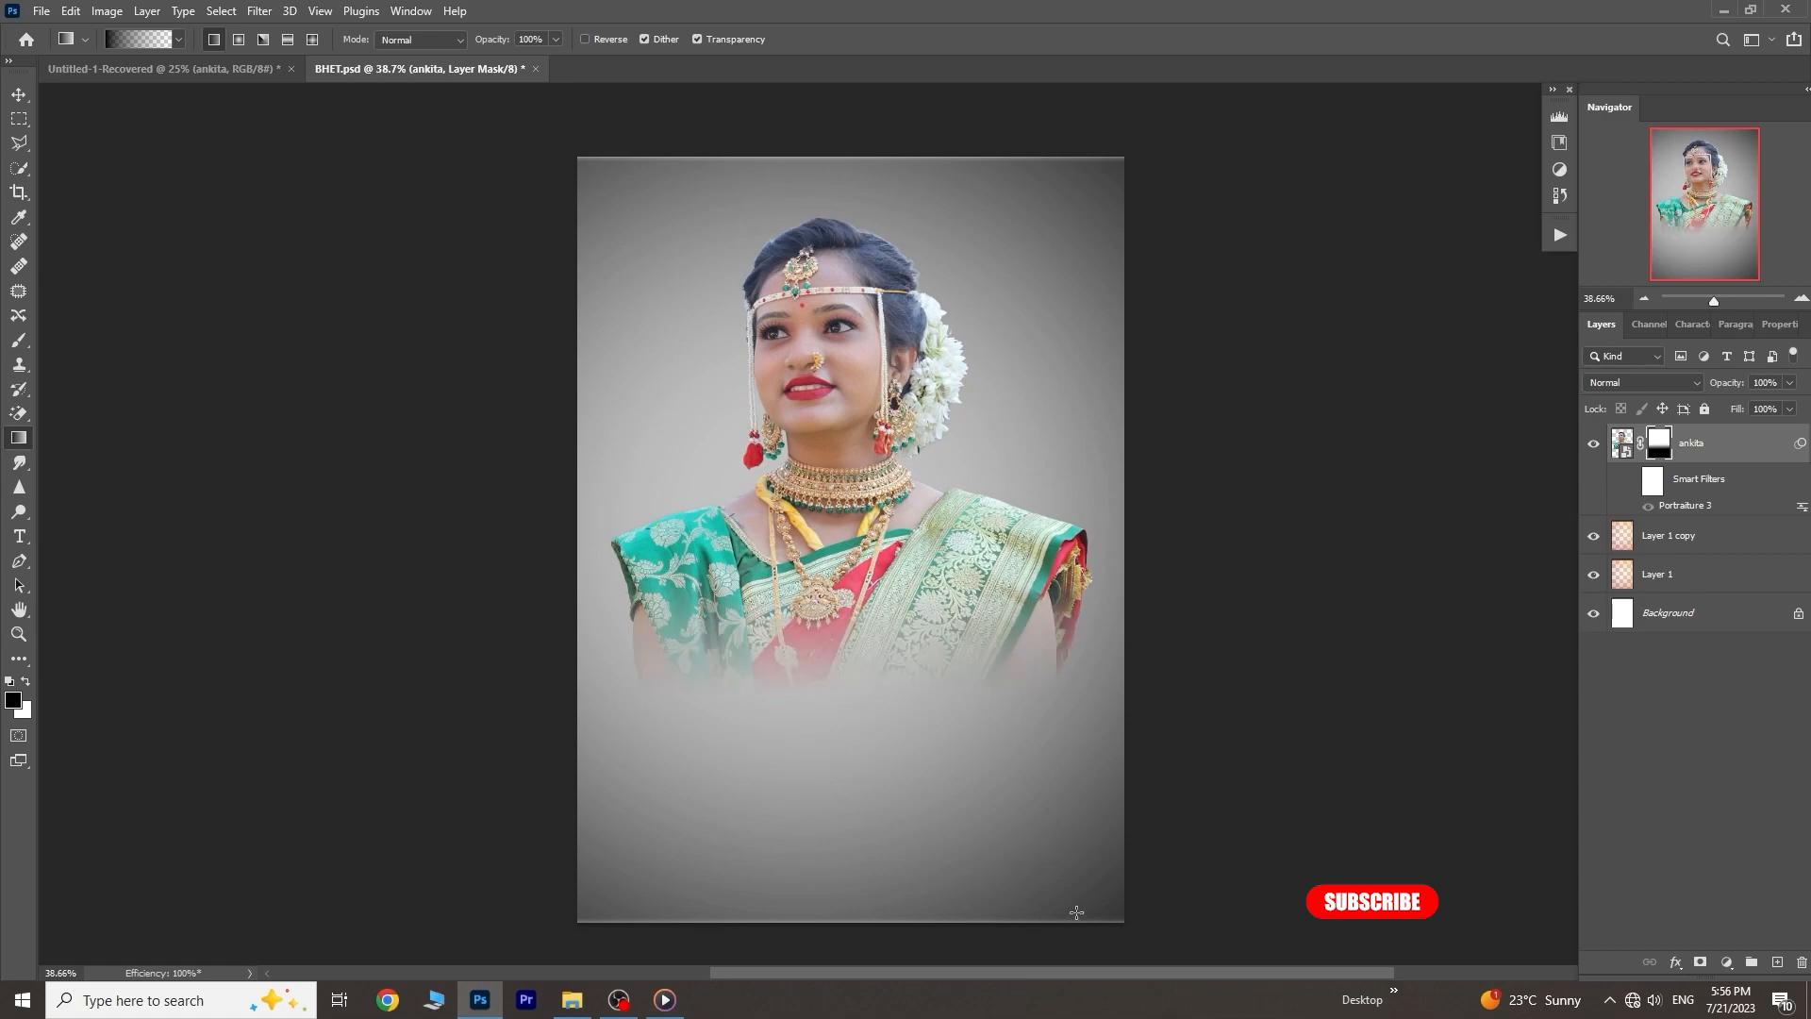
# Enlarge the masked bride portrait slightly and re-centre it in the upper half of the page
pyautogui.press('v')
pyautogui.moveTo(849, 365); pyautogui.dragTo(851, 366)
pyautogui.hotkey('ctrl', 't')
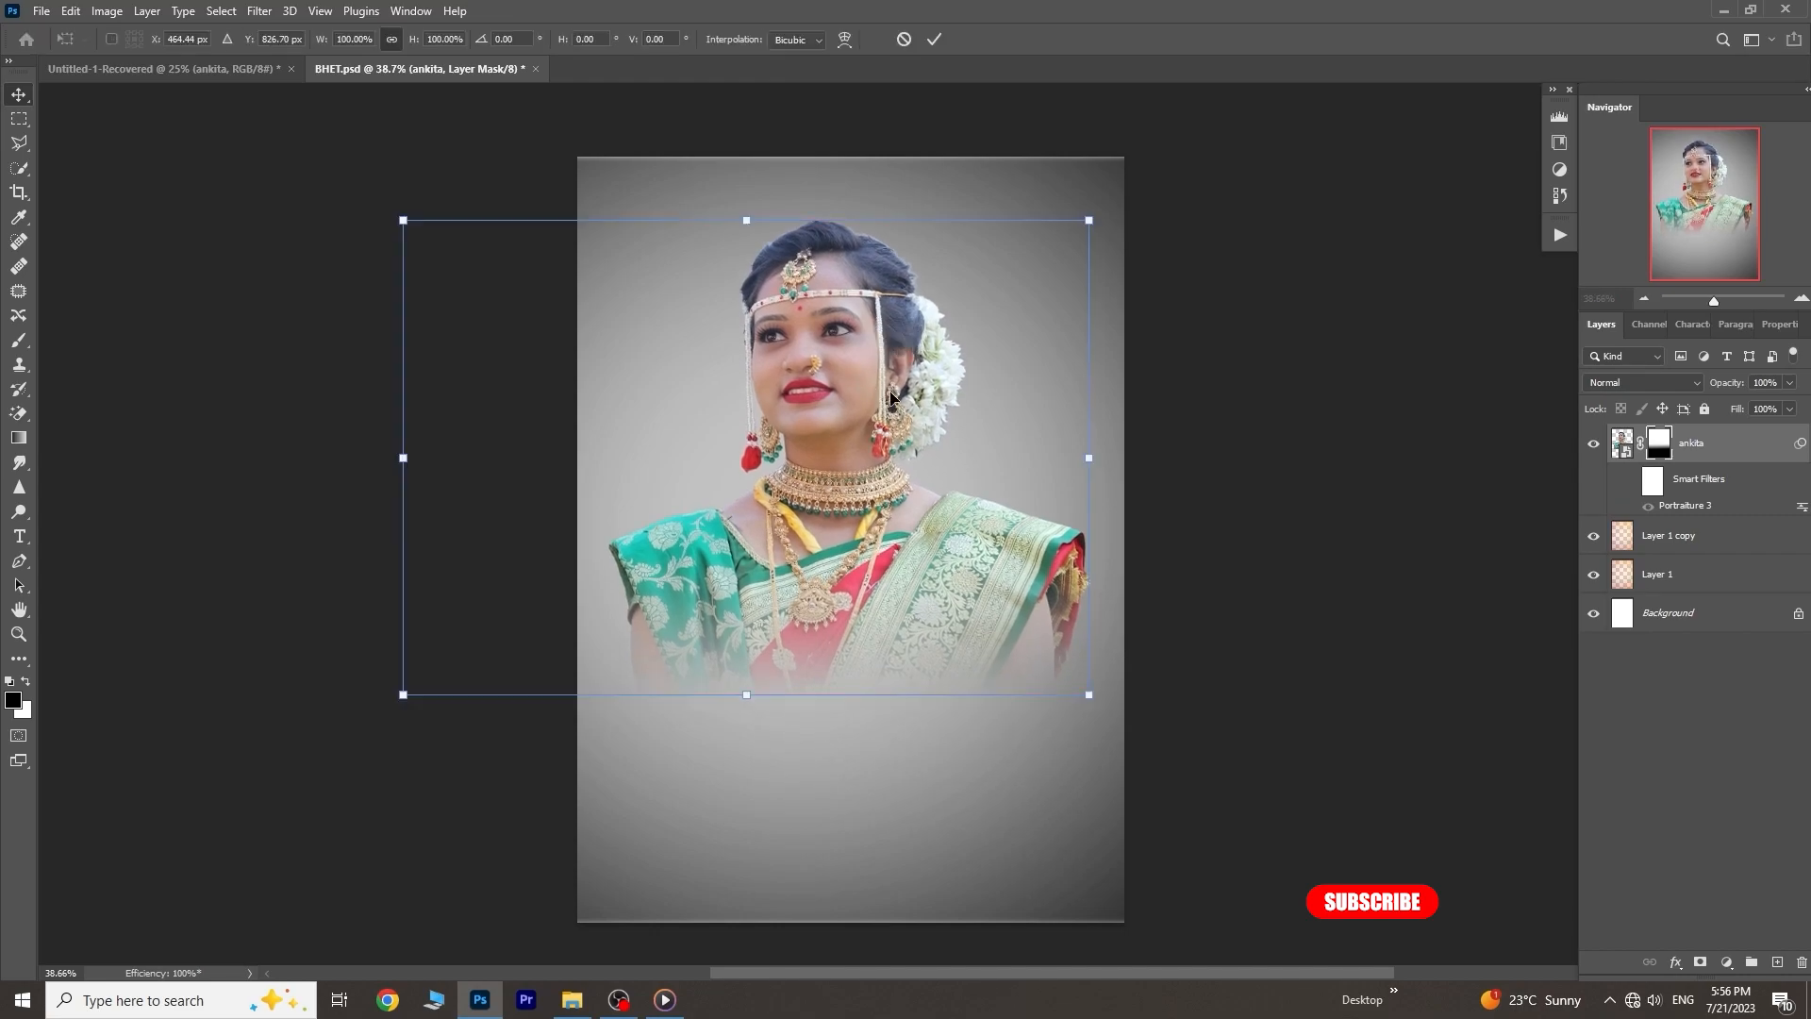
pyautogui.moveTo(1093, 462); pyautogui.dragTo(1114, 471)
pyautogui.moveTo(978, 515); pyautogui.dragTo(973, 526)
pyautogui.click(937, 38)
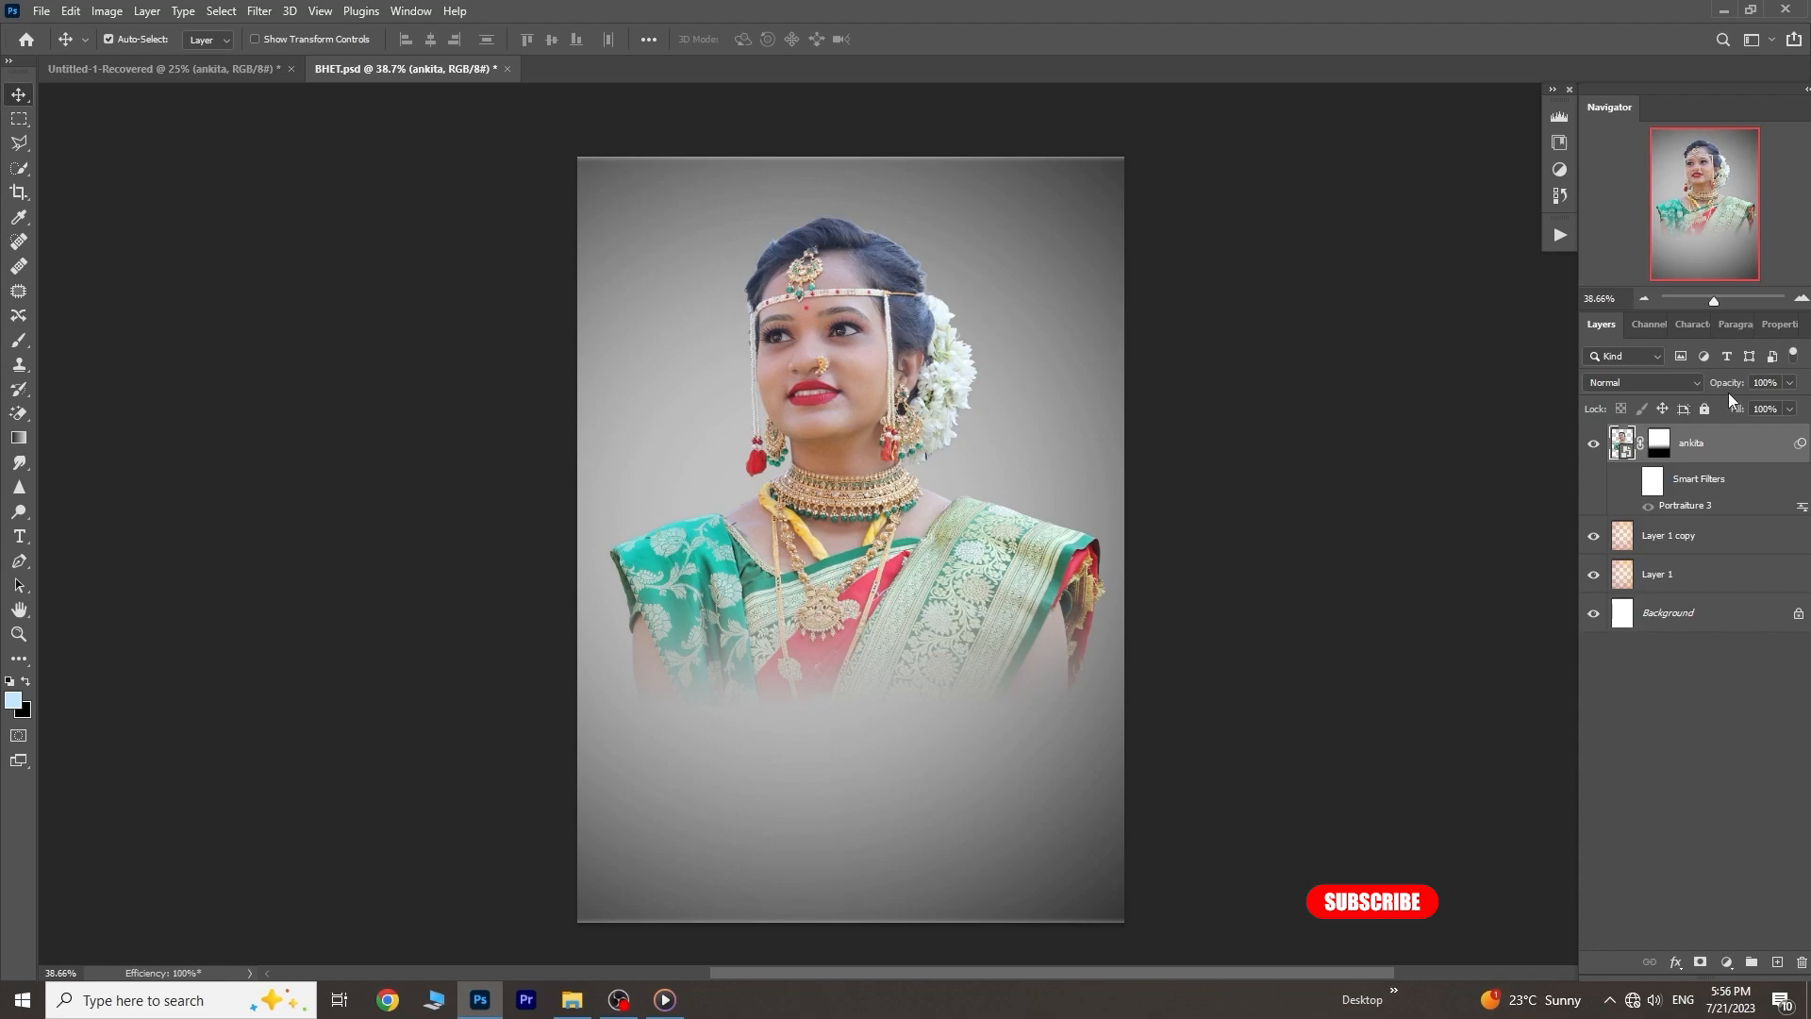
# Set the bride portrait layer to 68% opacity and Luminosity blend mode
pyautogui.moveTo(1726, 387); pyautogui.dragTo(1714, 393)
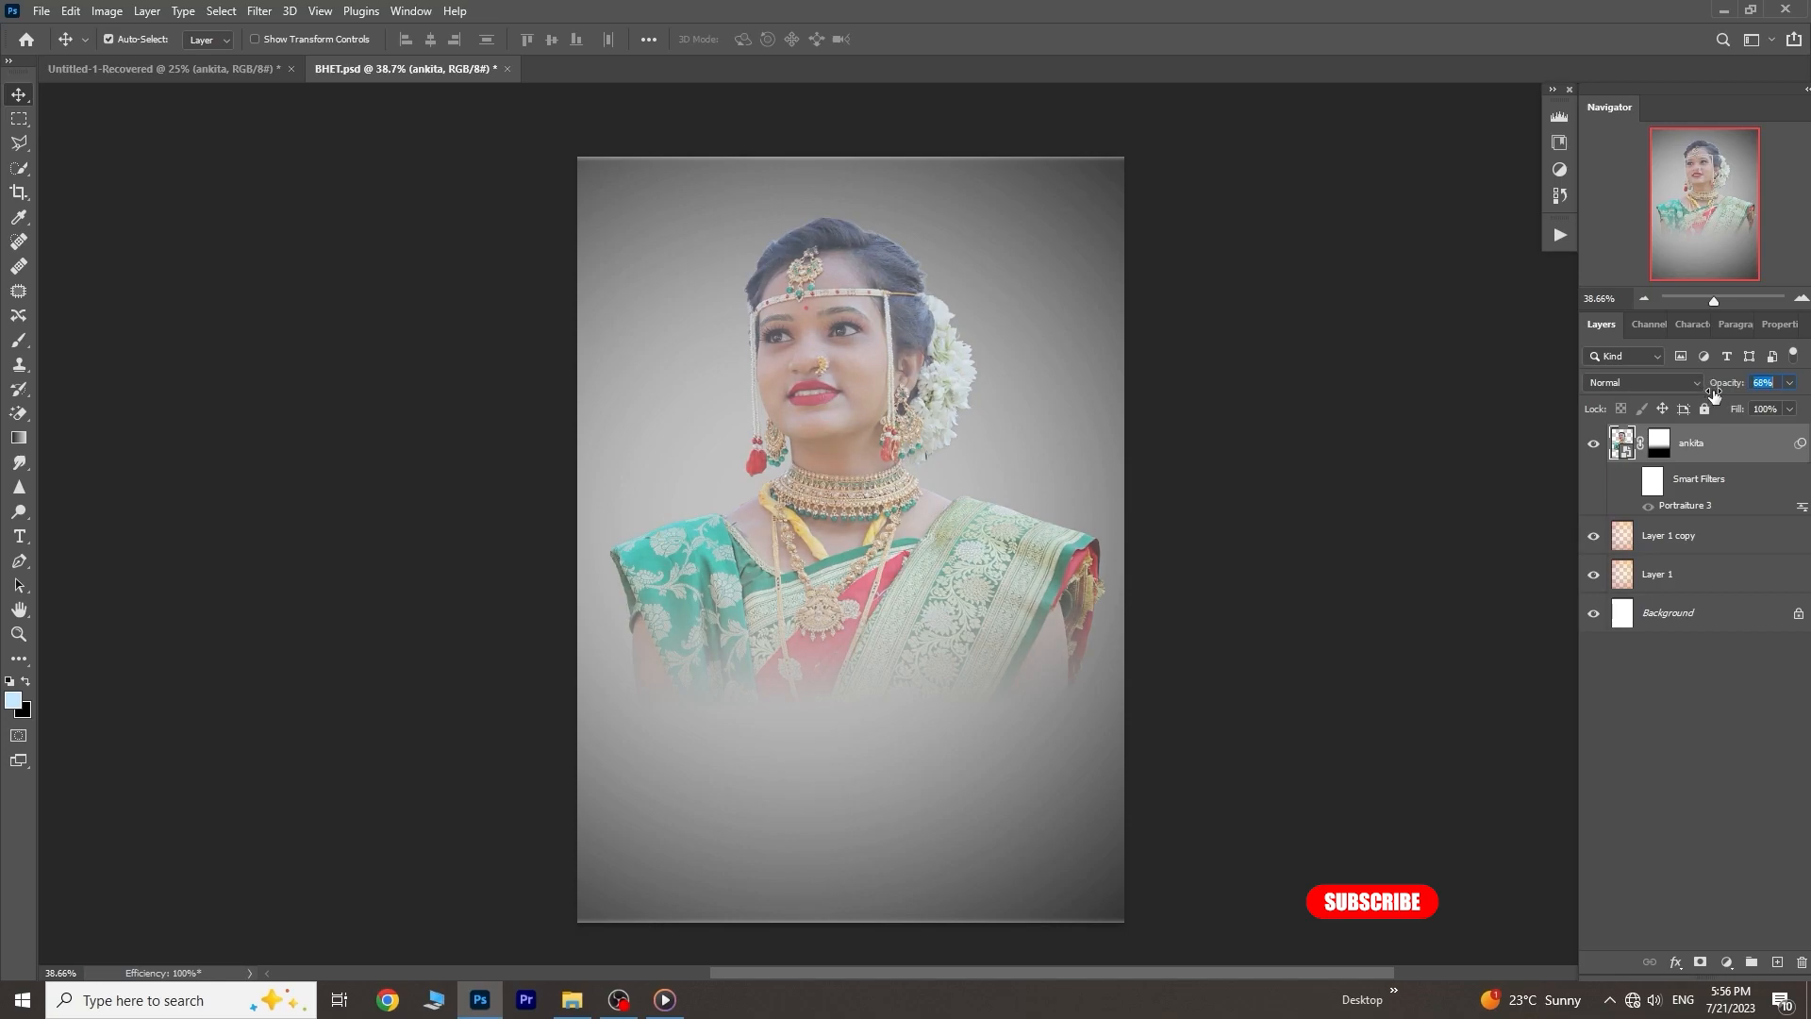
pyautogui.click(1619, 387)
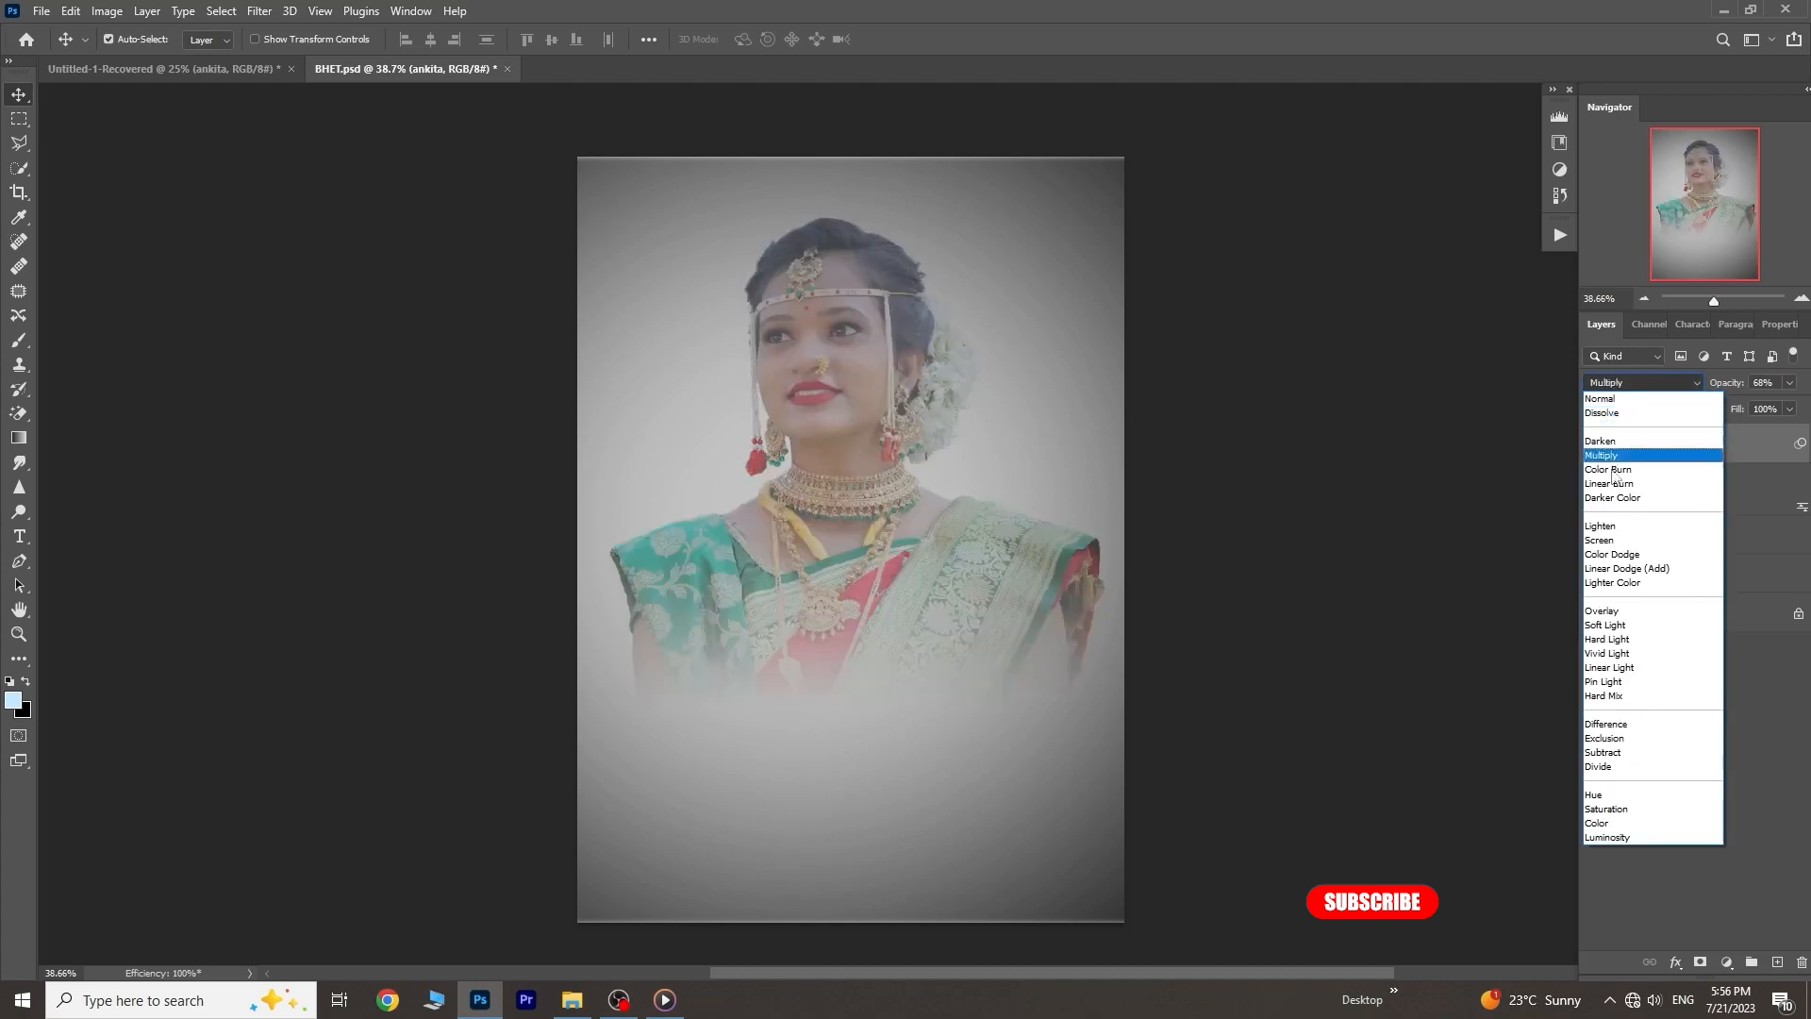
pyautogui.click(1617, 836)
# Bring the second bride cutout into BHET.psd, set its blend mode to Luminosity and move it to the page's lower right
pyautogui.click(206, 70)
pyautogui.moveTo(1129, 342); pyautogui.dragTo(942, 663)
pyautogui.click(1684, 373)
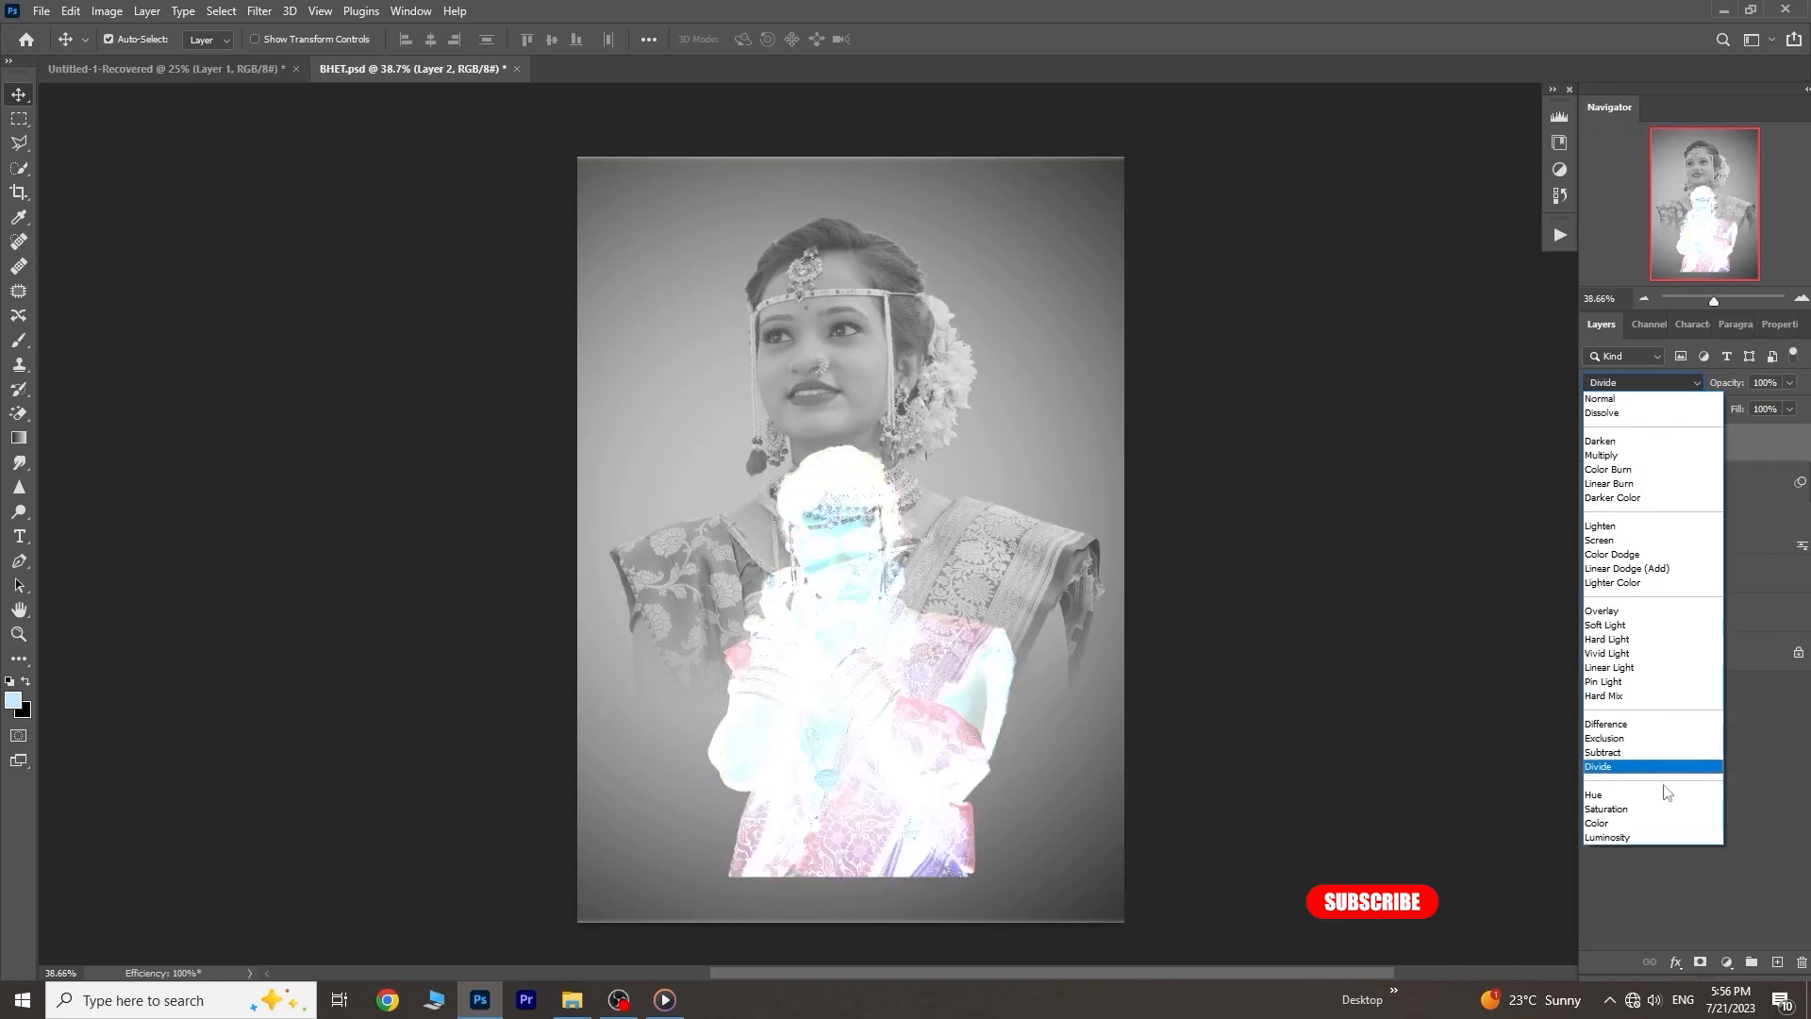
pyautogui.click(1643, 836)
pyautogui.moveTo(924, 646); pyautogui.dragTo(1027, 656)
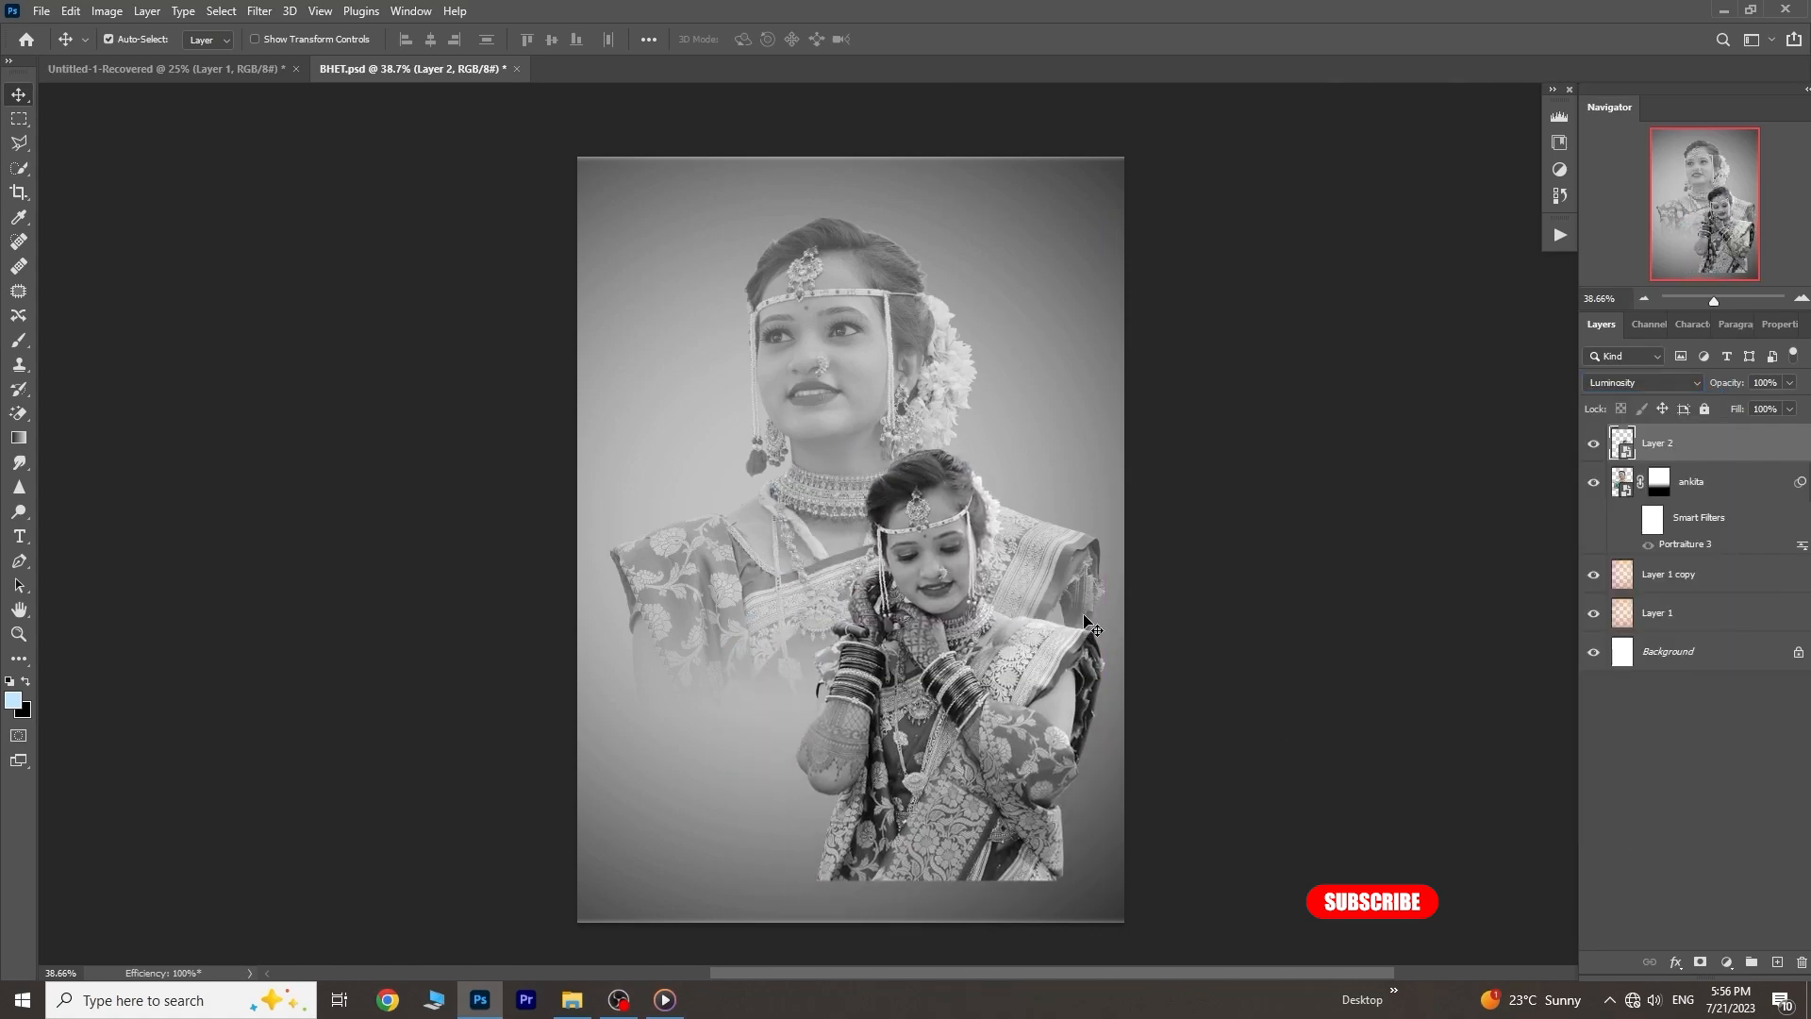
# Add a layer mask to the smaller bride portrait and fade out its lower edge with a linear gradient
pyautogui.click(1700, 962)
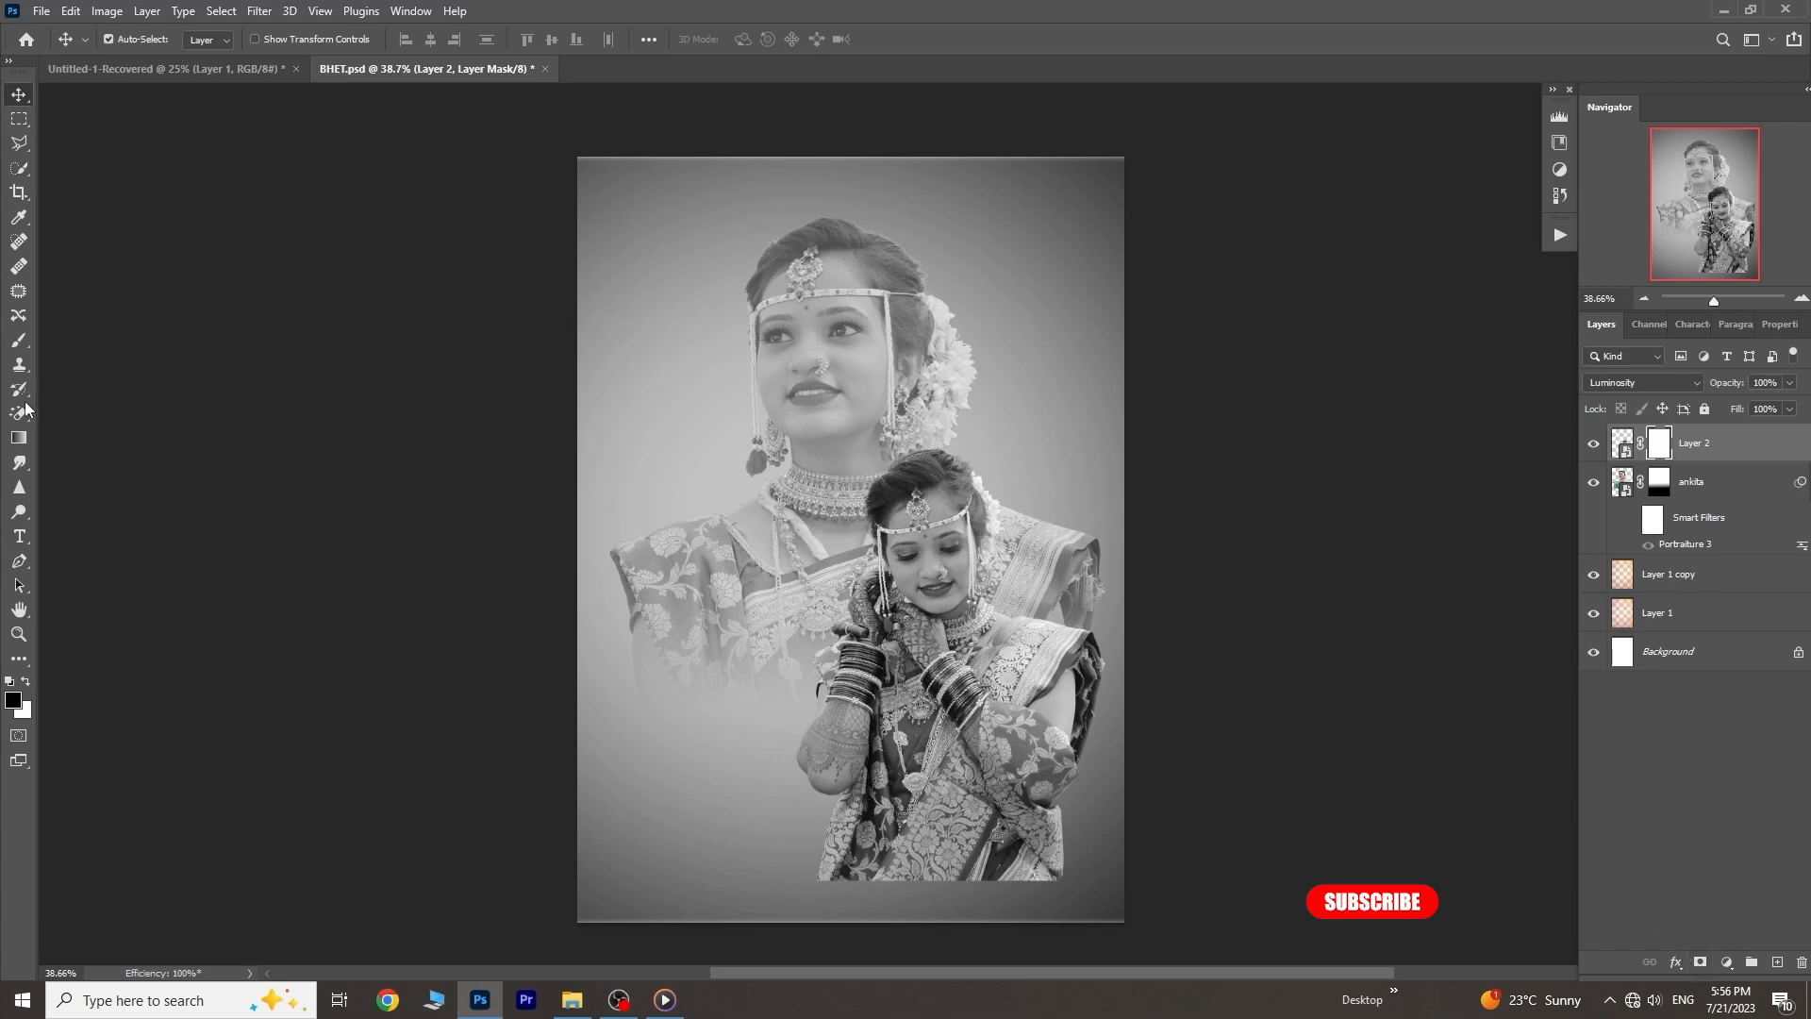
pyautogui.click(19, 438)
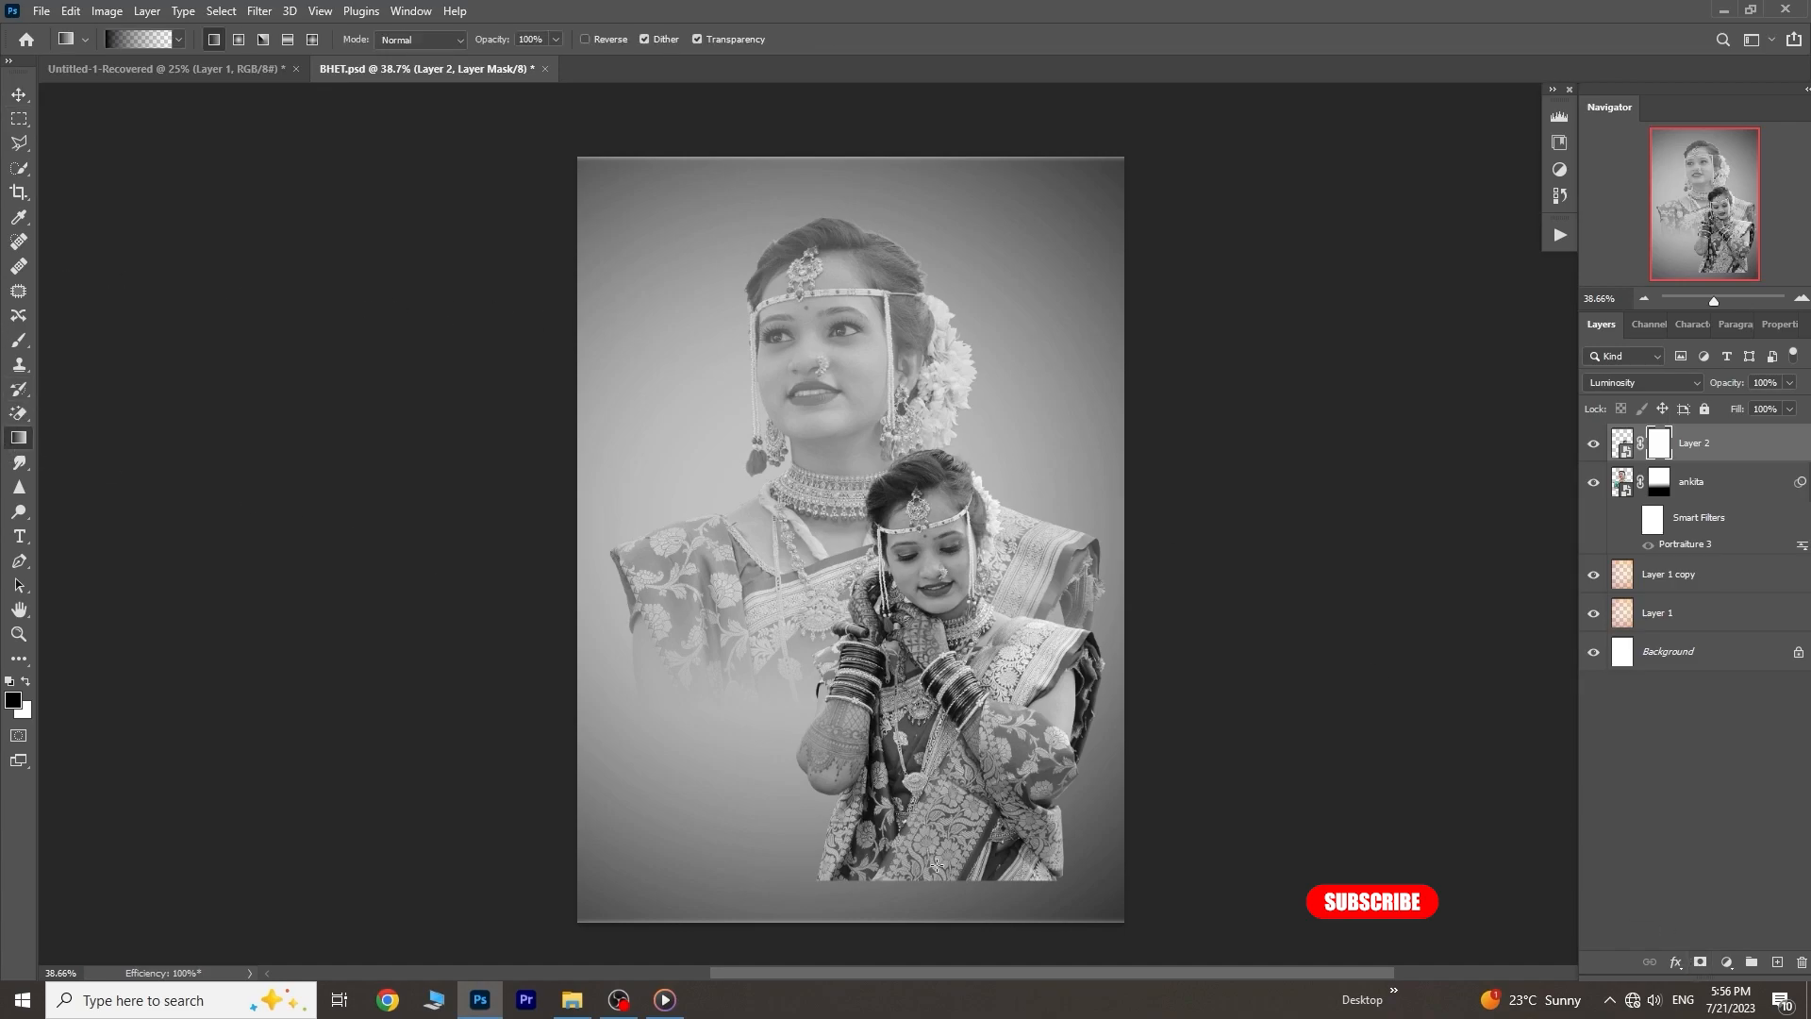
pyautogui.moveTo(937, 877); pyautogui.dragTo(937, 741)
pyautogui.moveTo(944, 849); pyautogui.dragTo(946, 737)
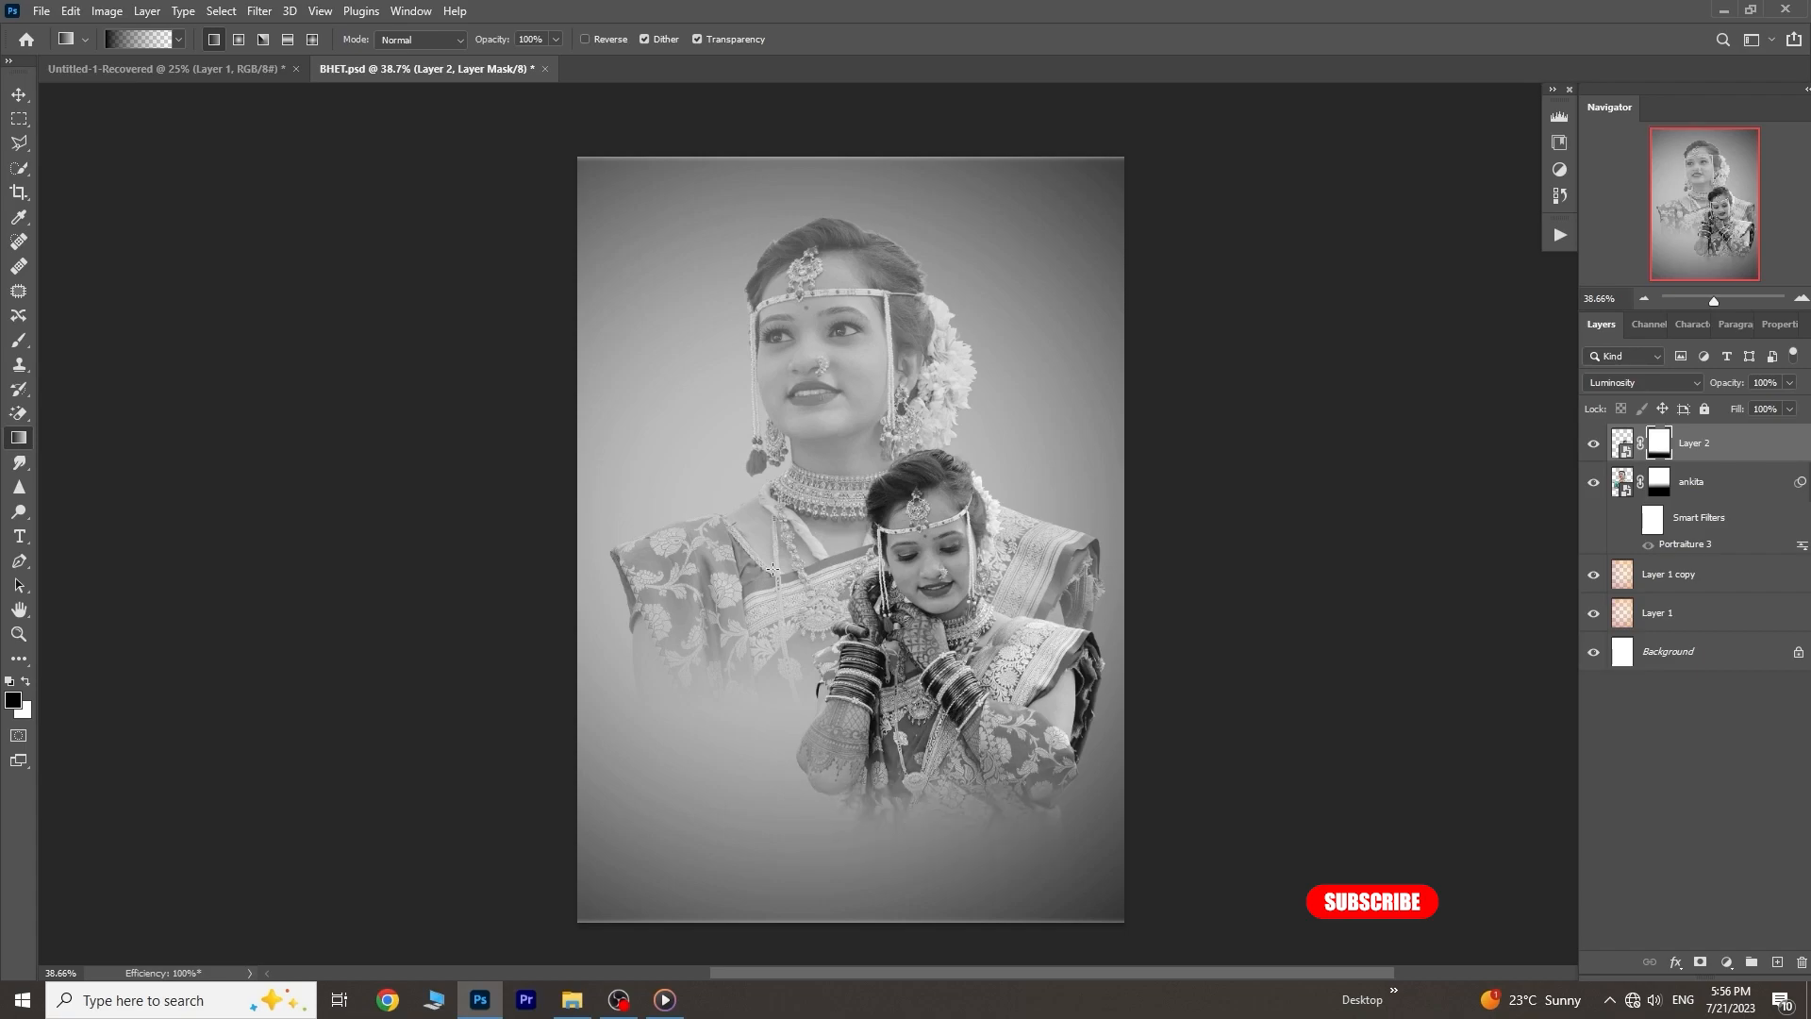
# Shift both portraits slightly and set the large portrait's opacity to 79%
pyautogui.click(19, 94)
pyautogui.moveTo(982, 629); pyautogui.dragTo(986, 658)
pyautogui.moveTo(823, 439); pyautogui.dragTo(814, 443)
pyautogui.moveTo(1745, 388); pyautogui.dragTo(1741, 389)
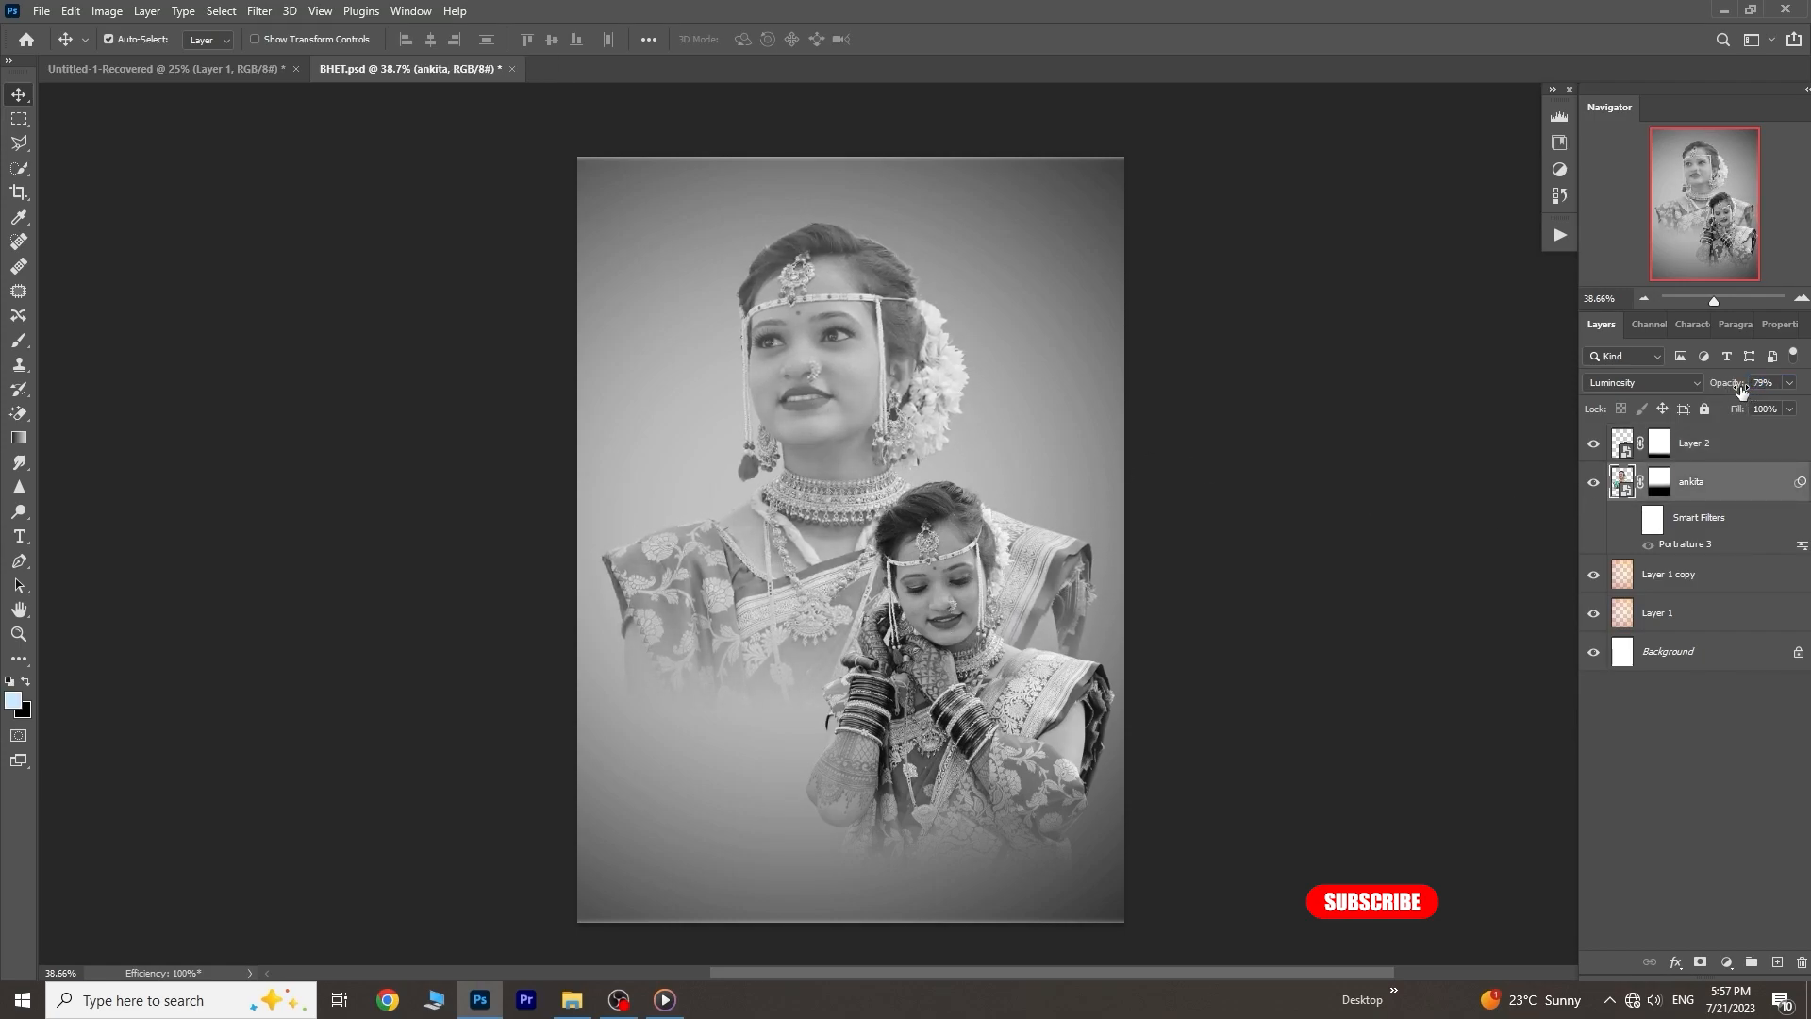
# Enlarge the large portrait slightly and reposition the smaller portrait over its shoulder at the page's lower right
pyautogui.click(1011, 706)
pyautogui.moveTo(1009, 700); pyautogui.dragTo(1023, 697)
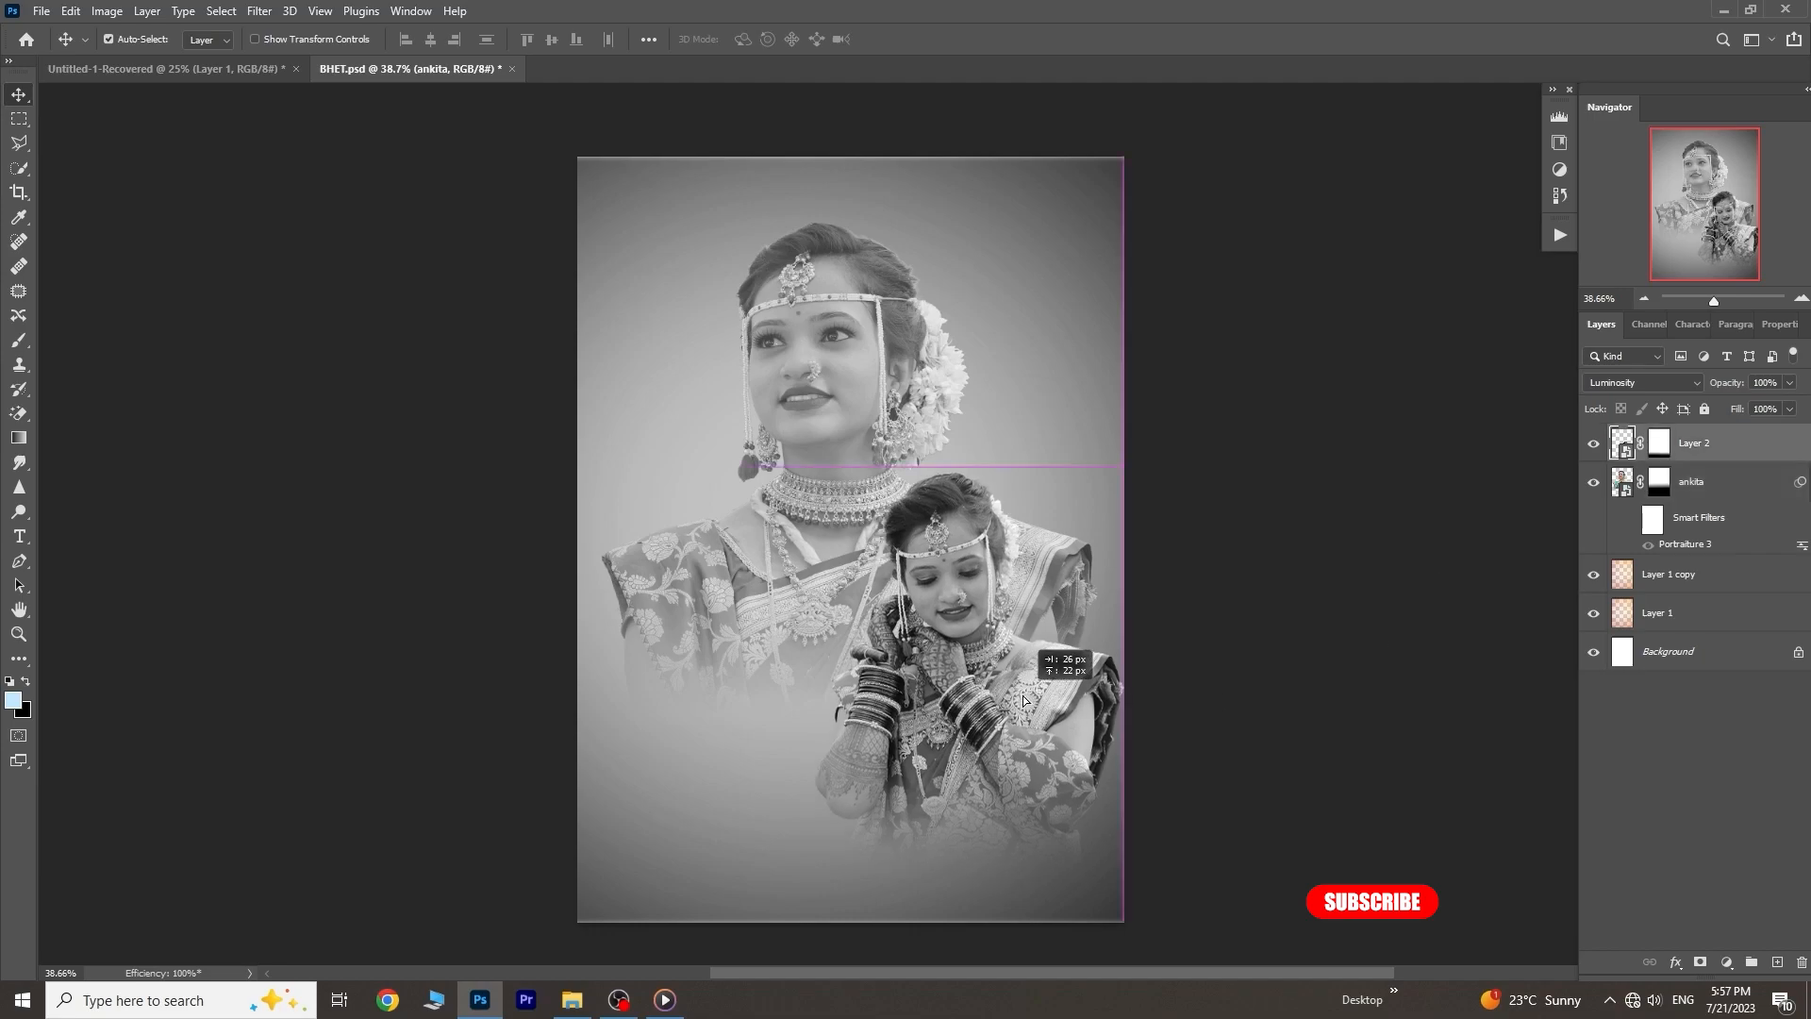
pyautogui.click(806, 415)
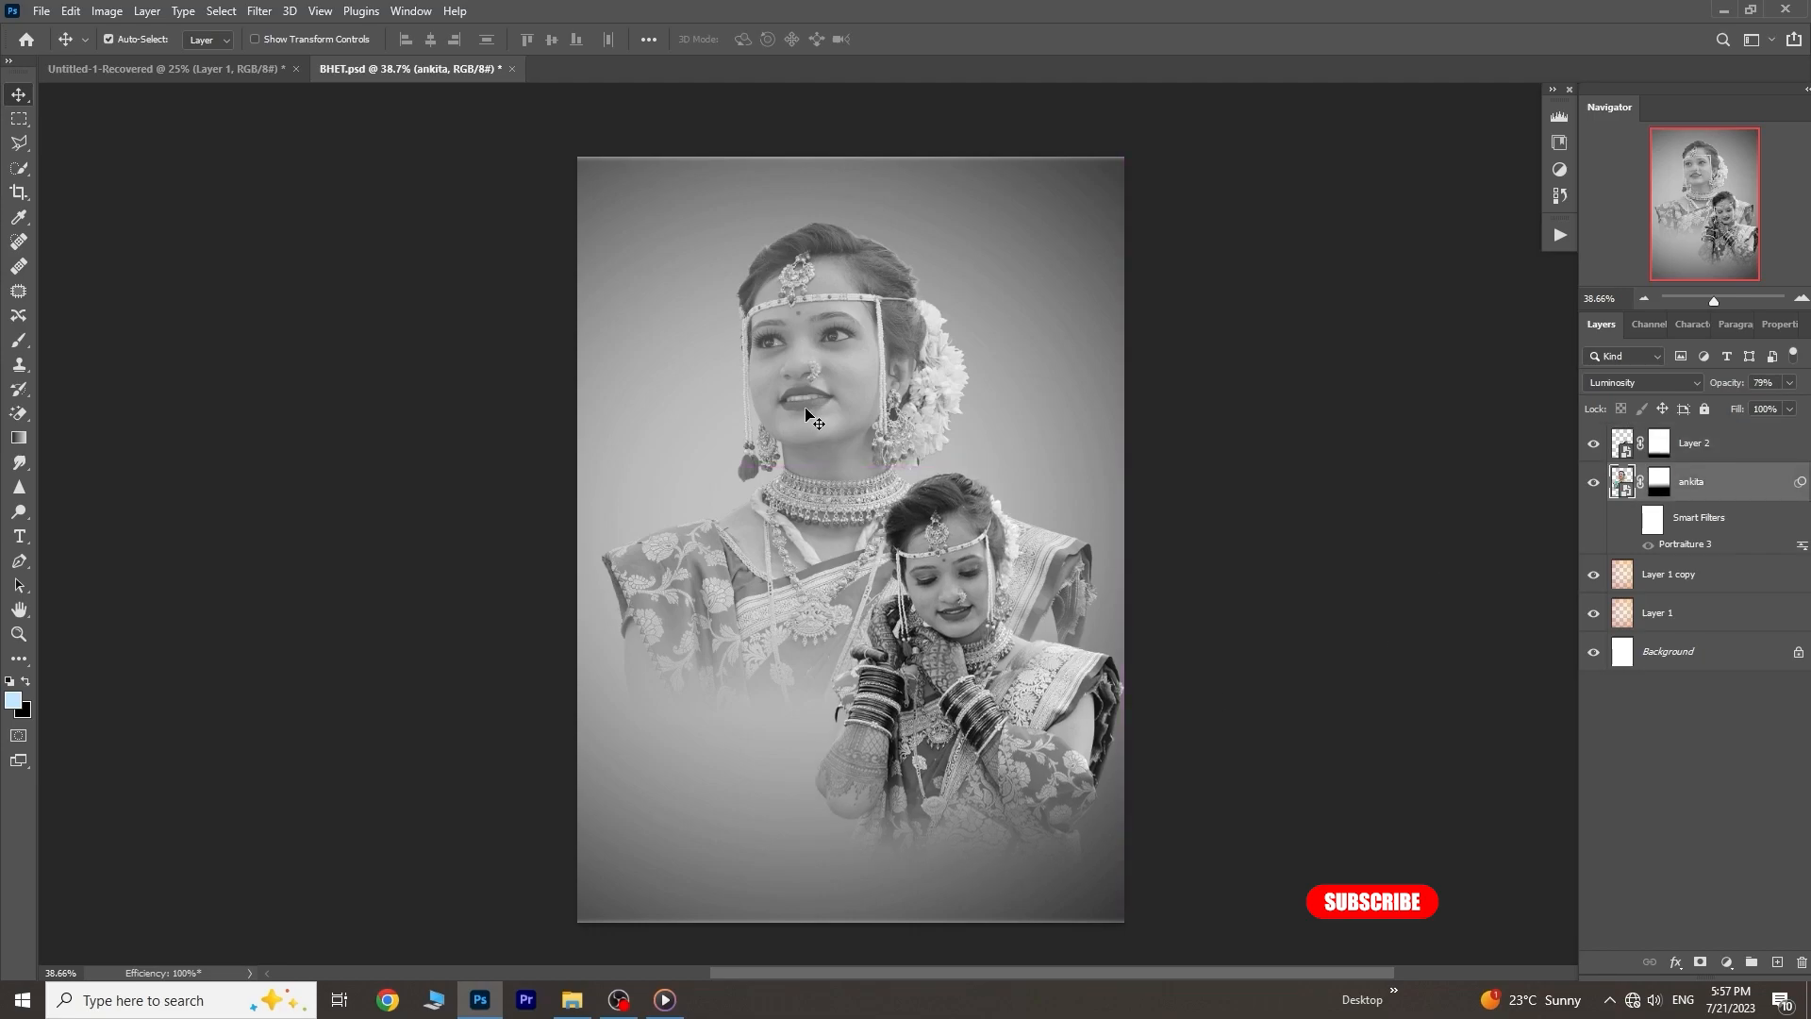
pyautogui.hotkey('ctrl', 't')
pyautogui.click(918, 383)
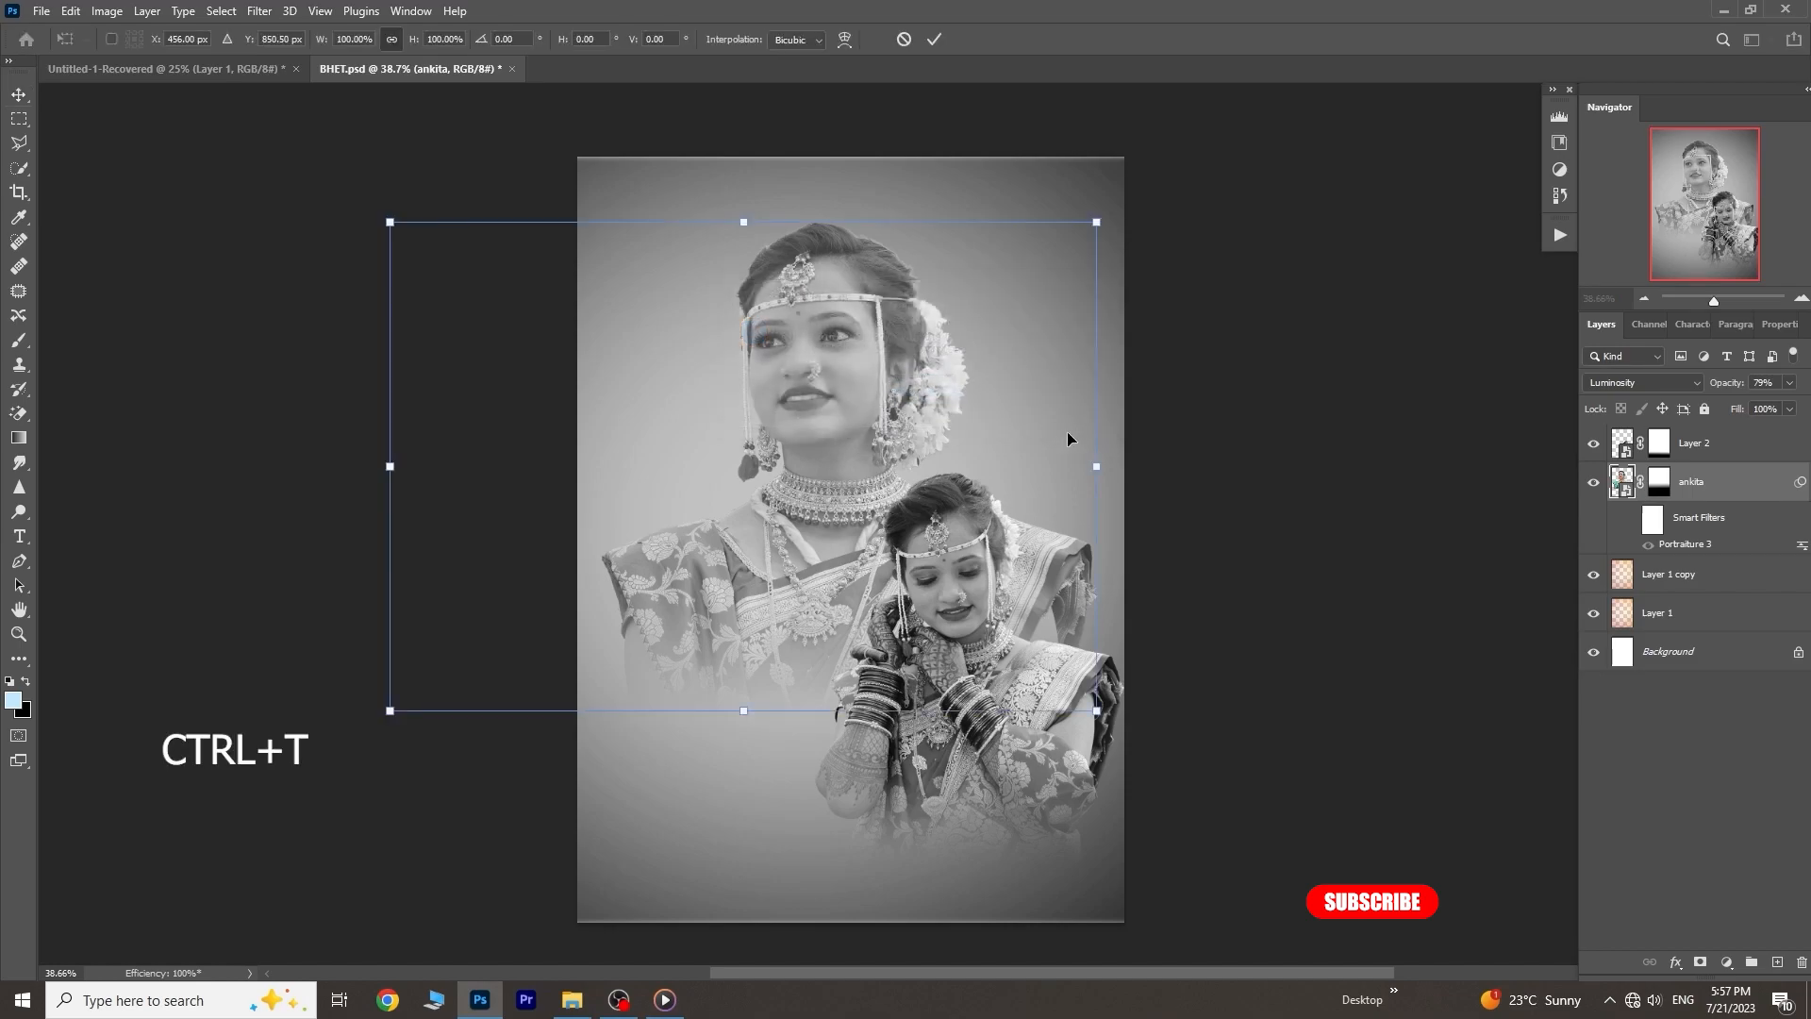
pyautogui.moveTo(1098, 462); pyautogui.dragTo(1125, 462)
pyautogui.moveTo(1004, 477); pyautogui.dragTo(988, 478)
pyautogui.click(934, 39)
pyautogui.moveTo(985, 723); pyautogui.dragTo(982, 713)
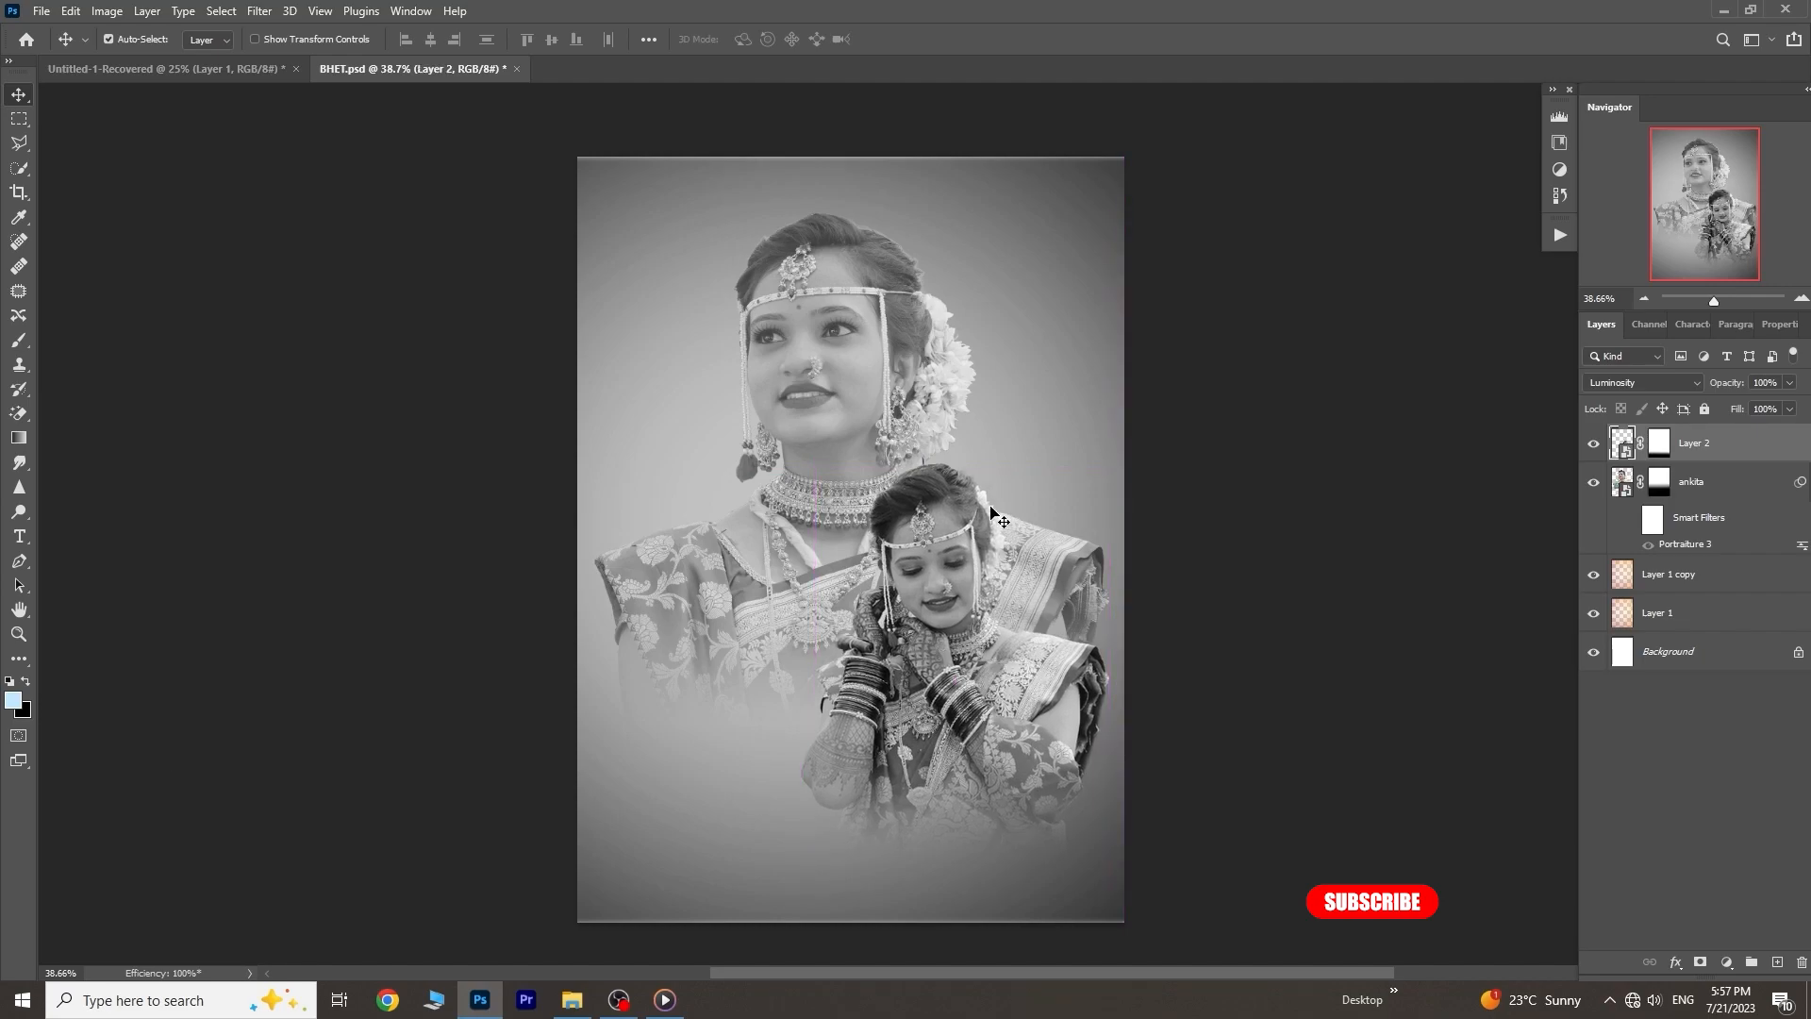
# Add a Color Balance adjustment above the portraits and shift its midtones to give the composition a cyan-blue tint
pyautogui.click(1016, 371)
pyautogui.click(1765, 457)
pyautogui.click(1725, 963)
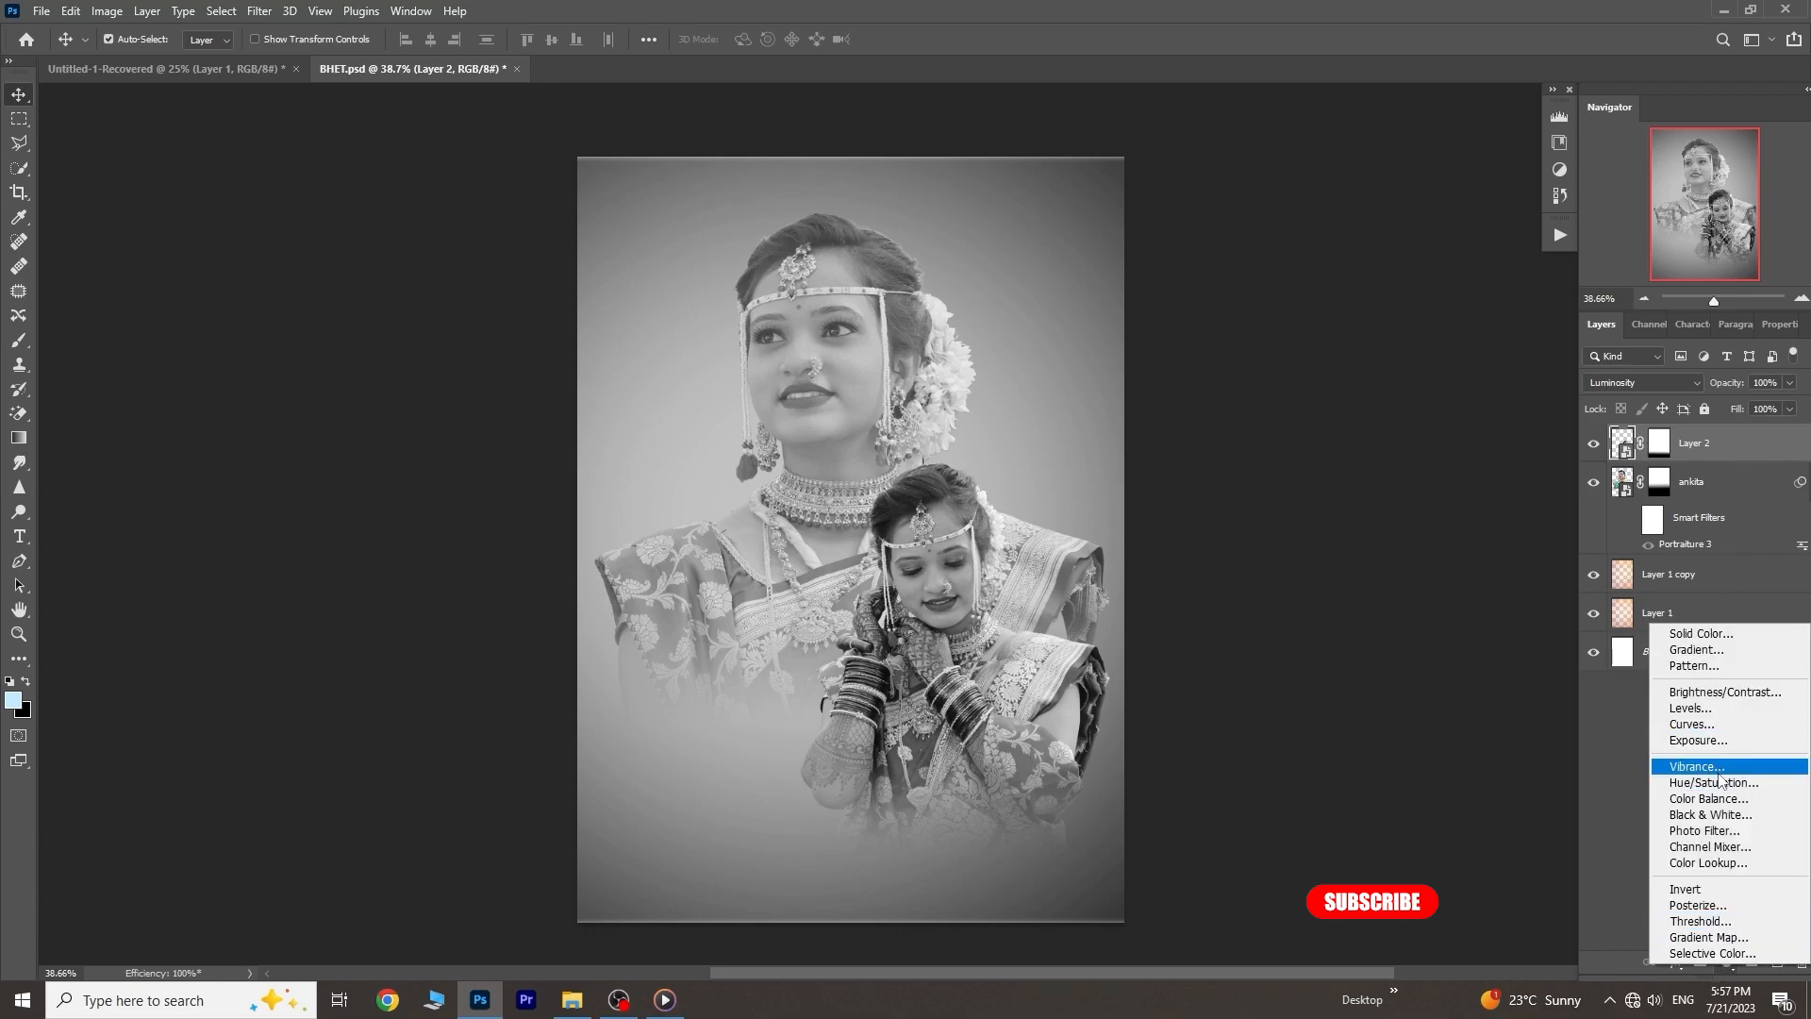
pyautogui.click(1707, 798)
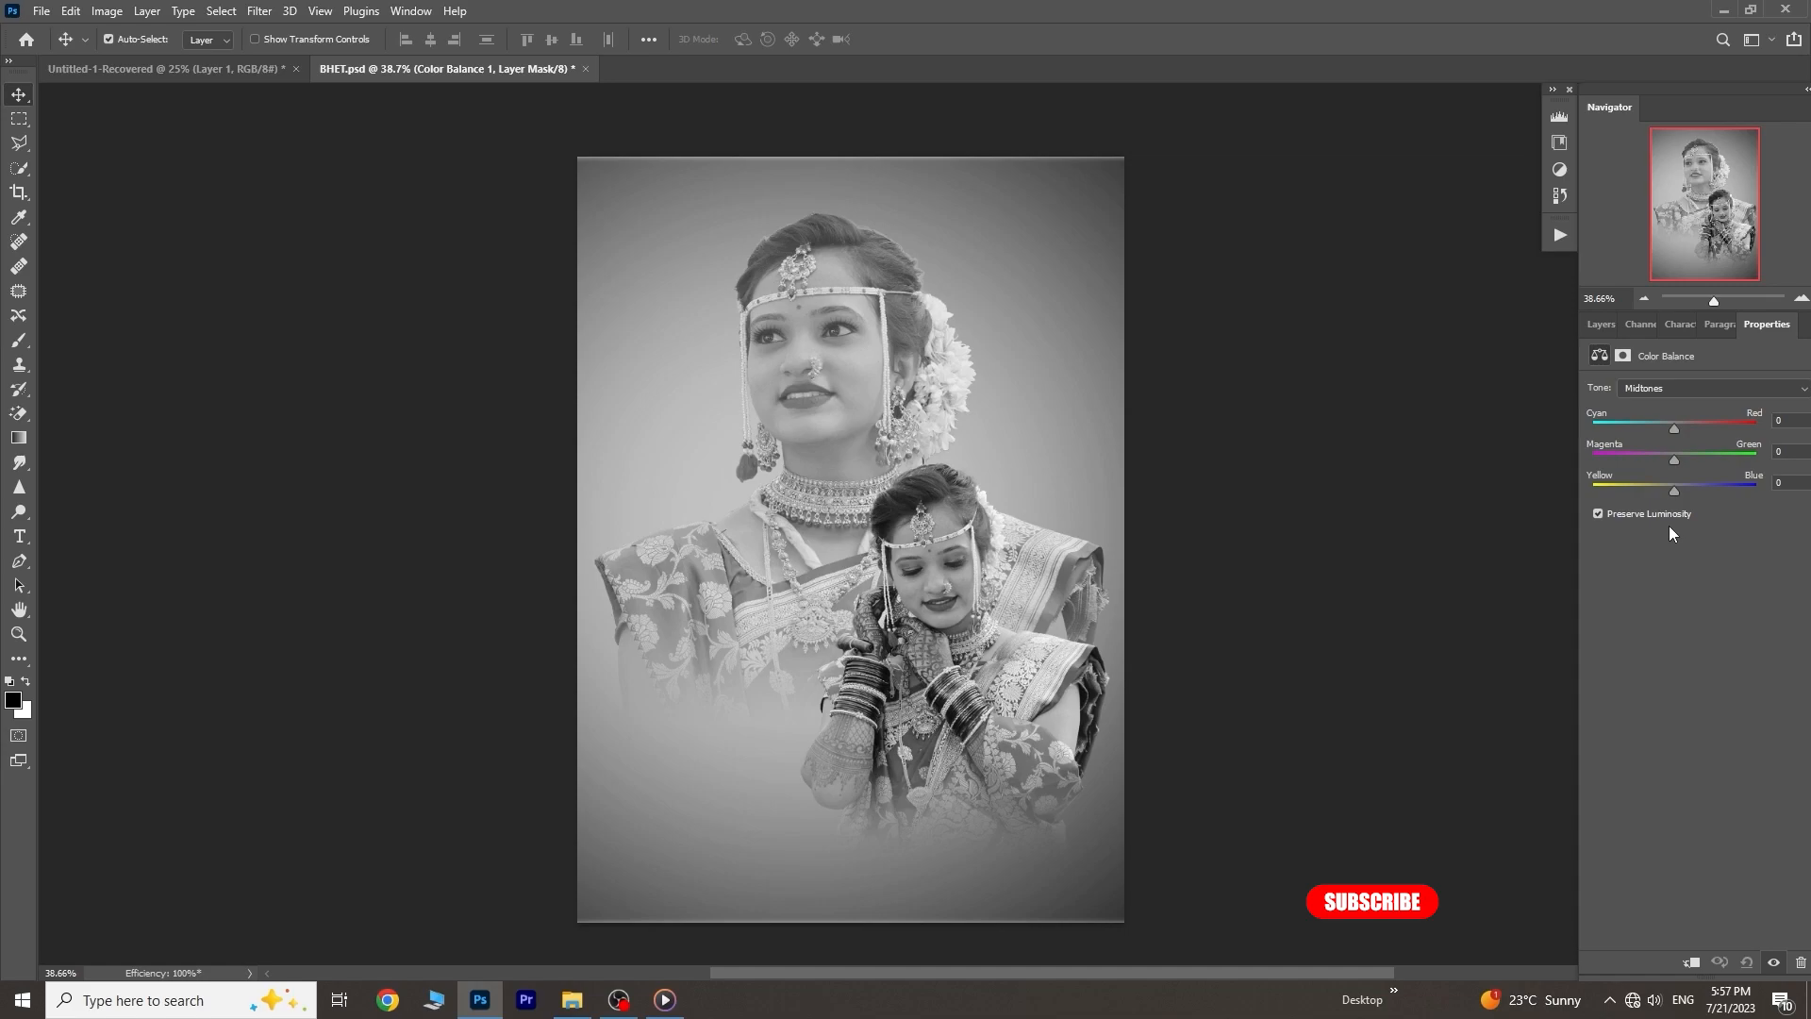
pyautogui.moveTo(1673, 432); pyautogui.dragTo(1680, 430)
pyautogui.moveTo(1672, 495); pyautogui.dragTo(1700, 493)
pyautogui.click(1695, 965)
pyautogui.click(1592, 331)
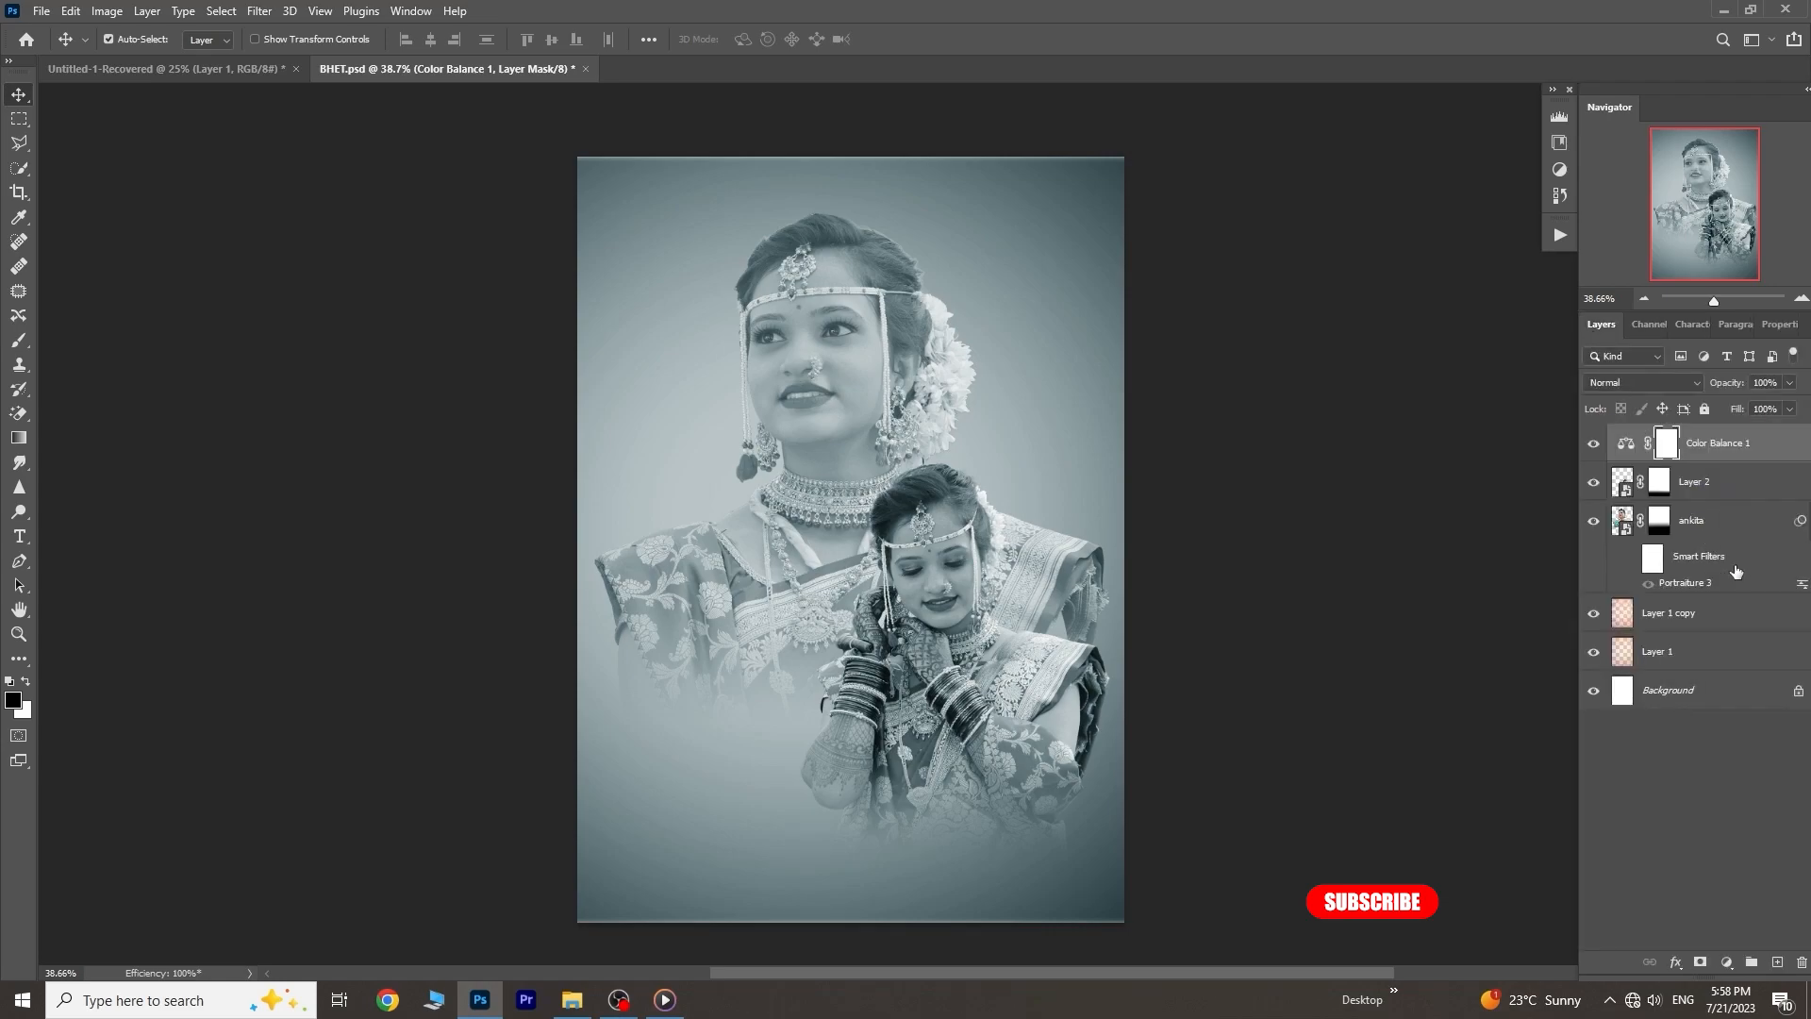
# Add a Color Lookup adjustment layer on top and apply the FoggyNight.3DL lookup table
pyautogui.click(1727, 962)
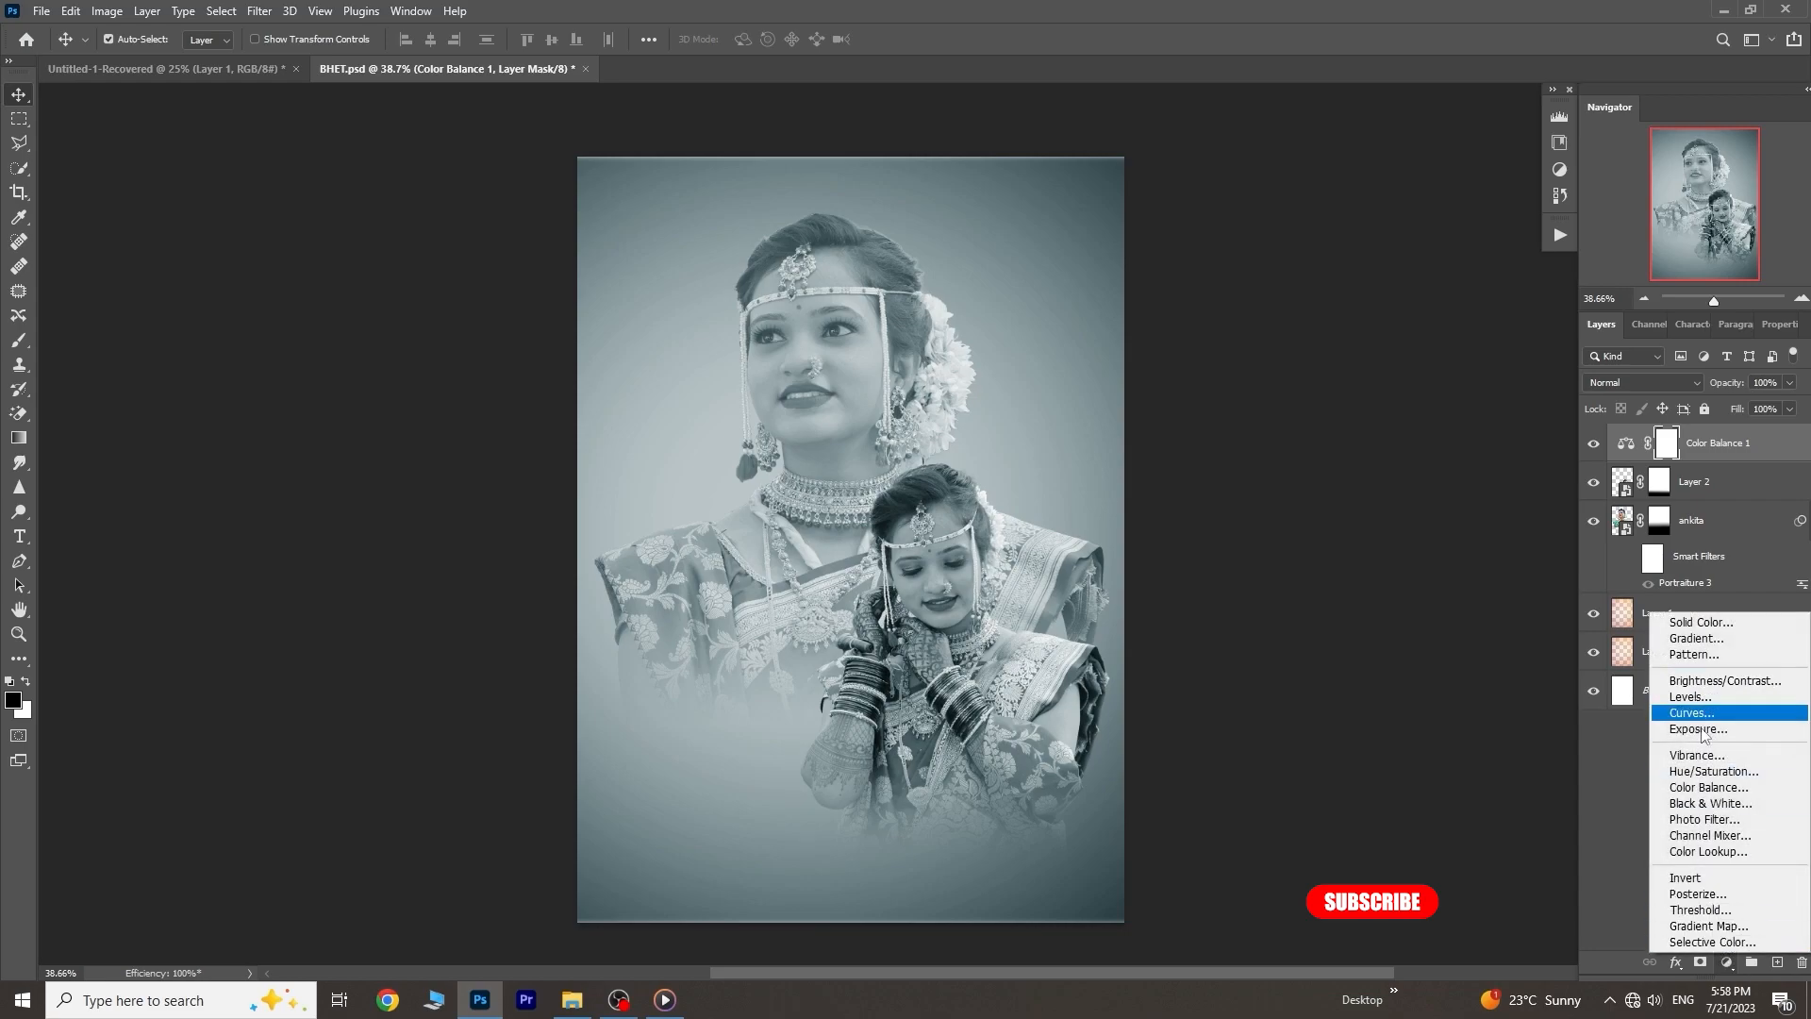
pyautogui.click(1707, 851)
pyautogui.click(1683, 393)
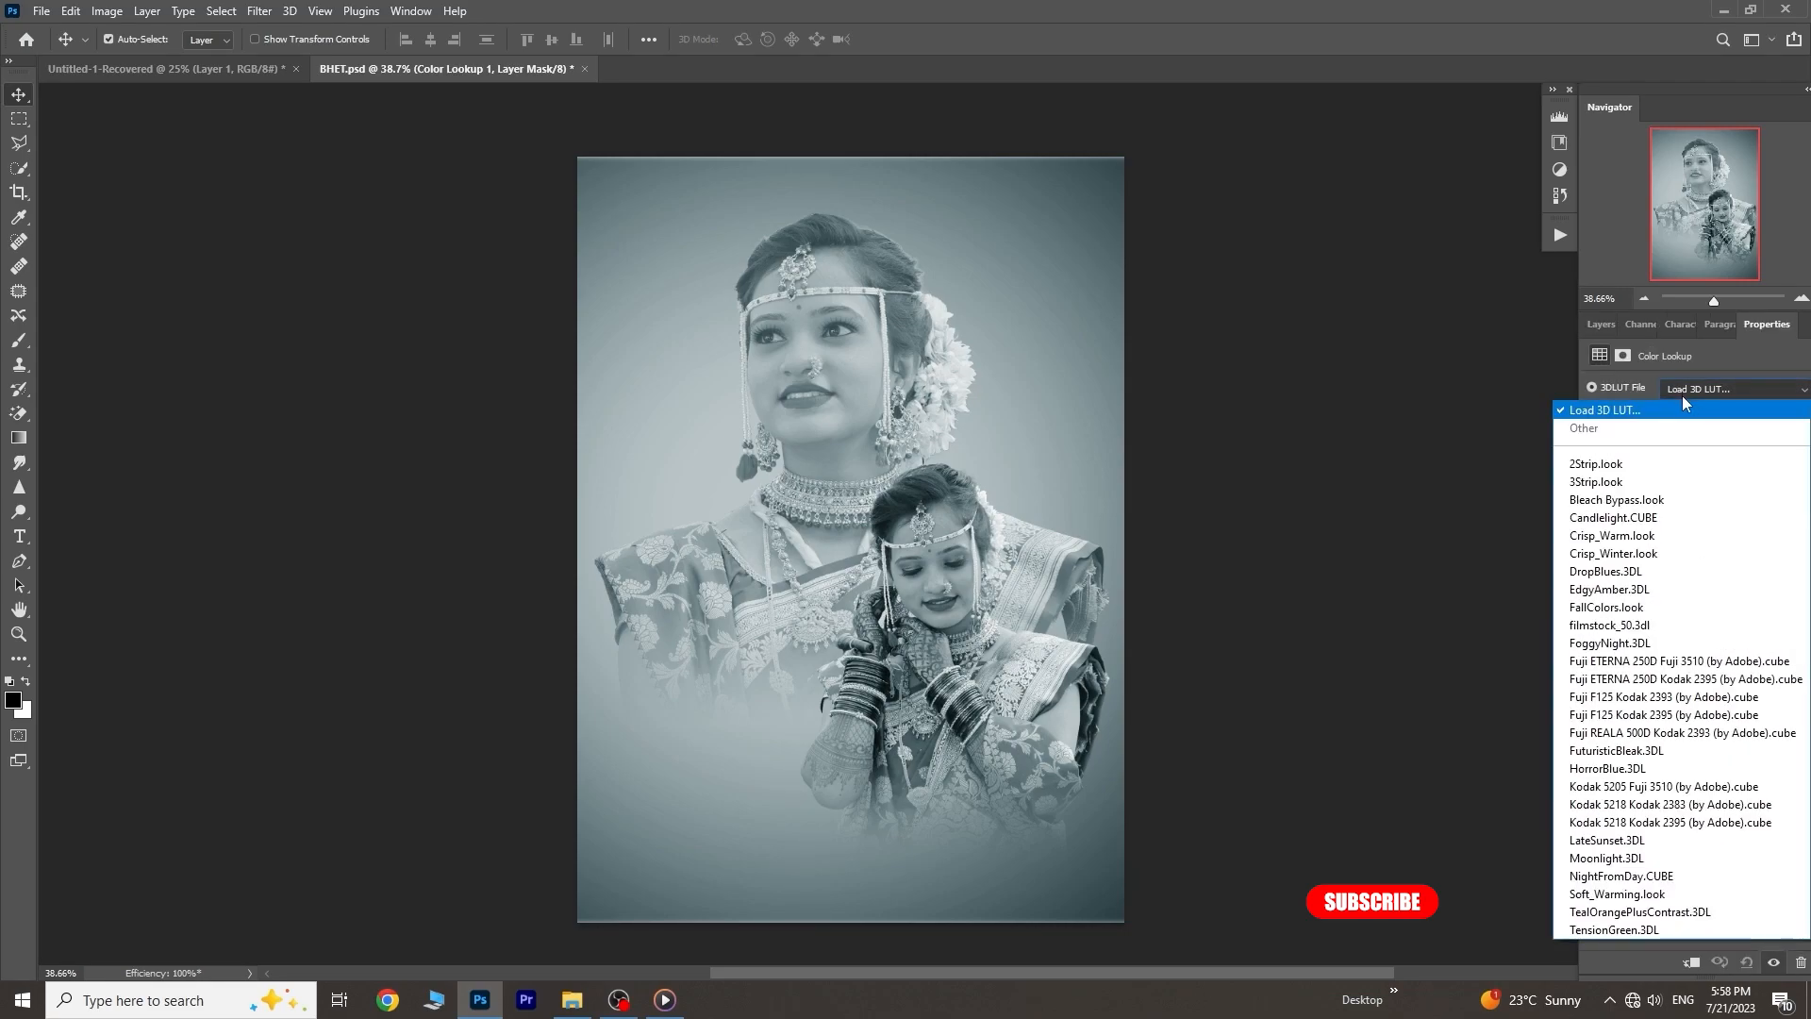
pyautogui.click(1626, 645)
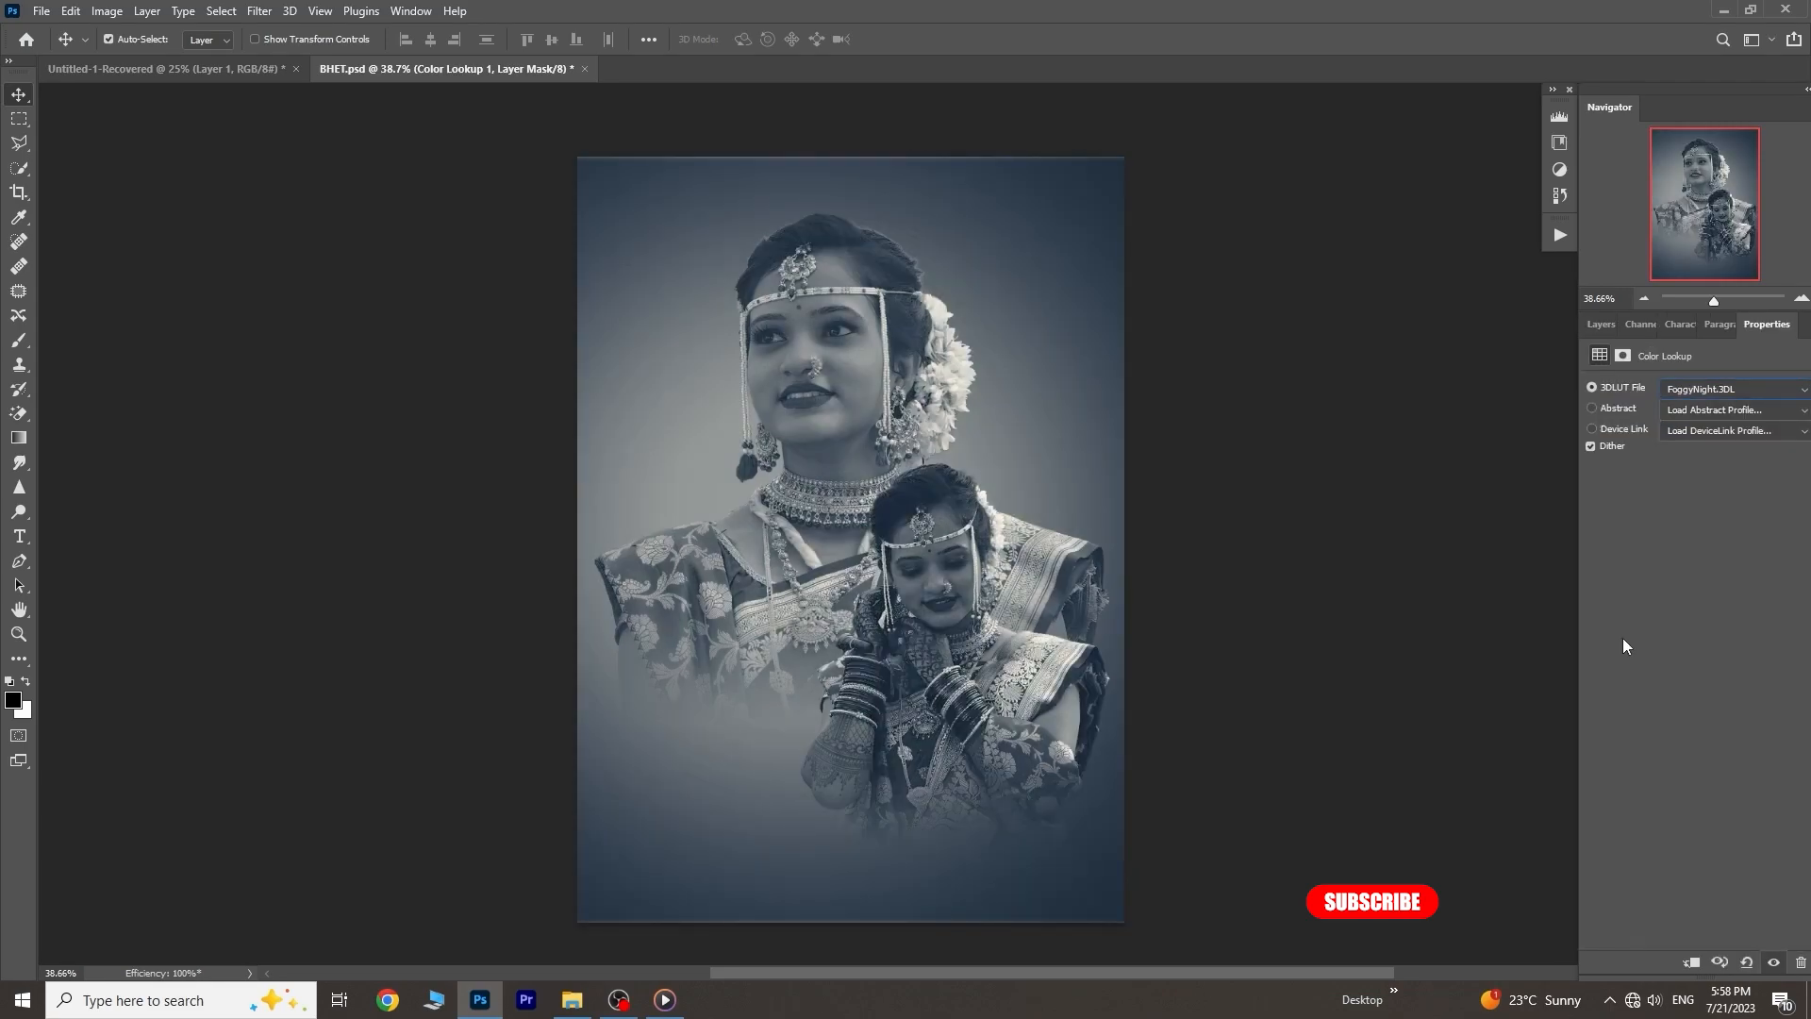
# Set the Color Lookup layer's opacity to 26%, duplicate it, and set the copy's opacity to 42%
pyautogui.click(1600, 325)
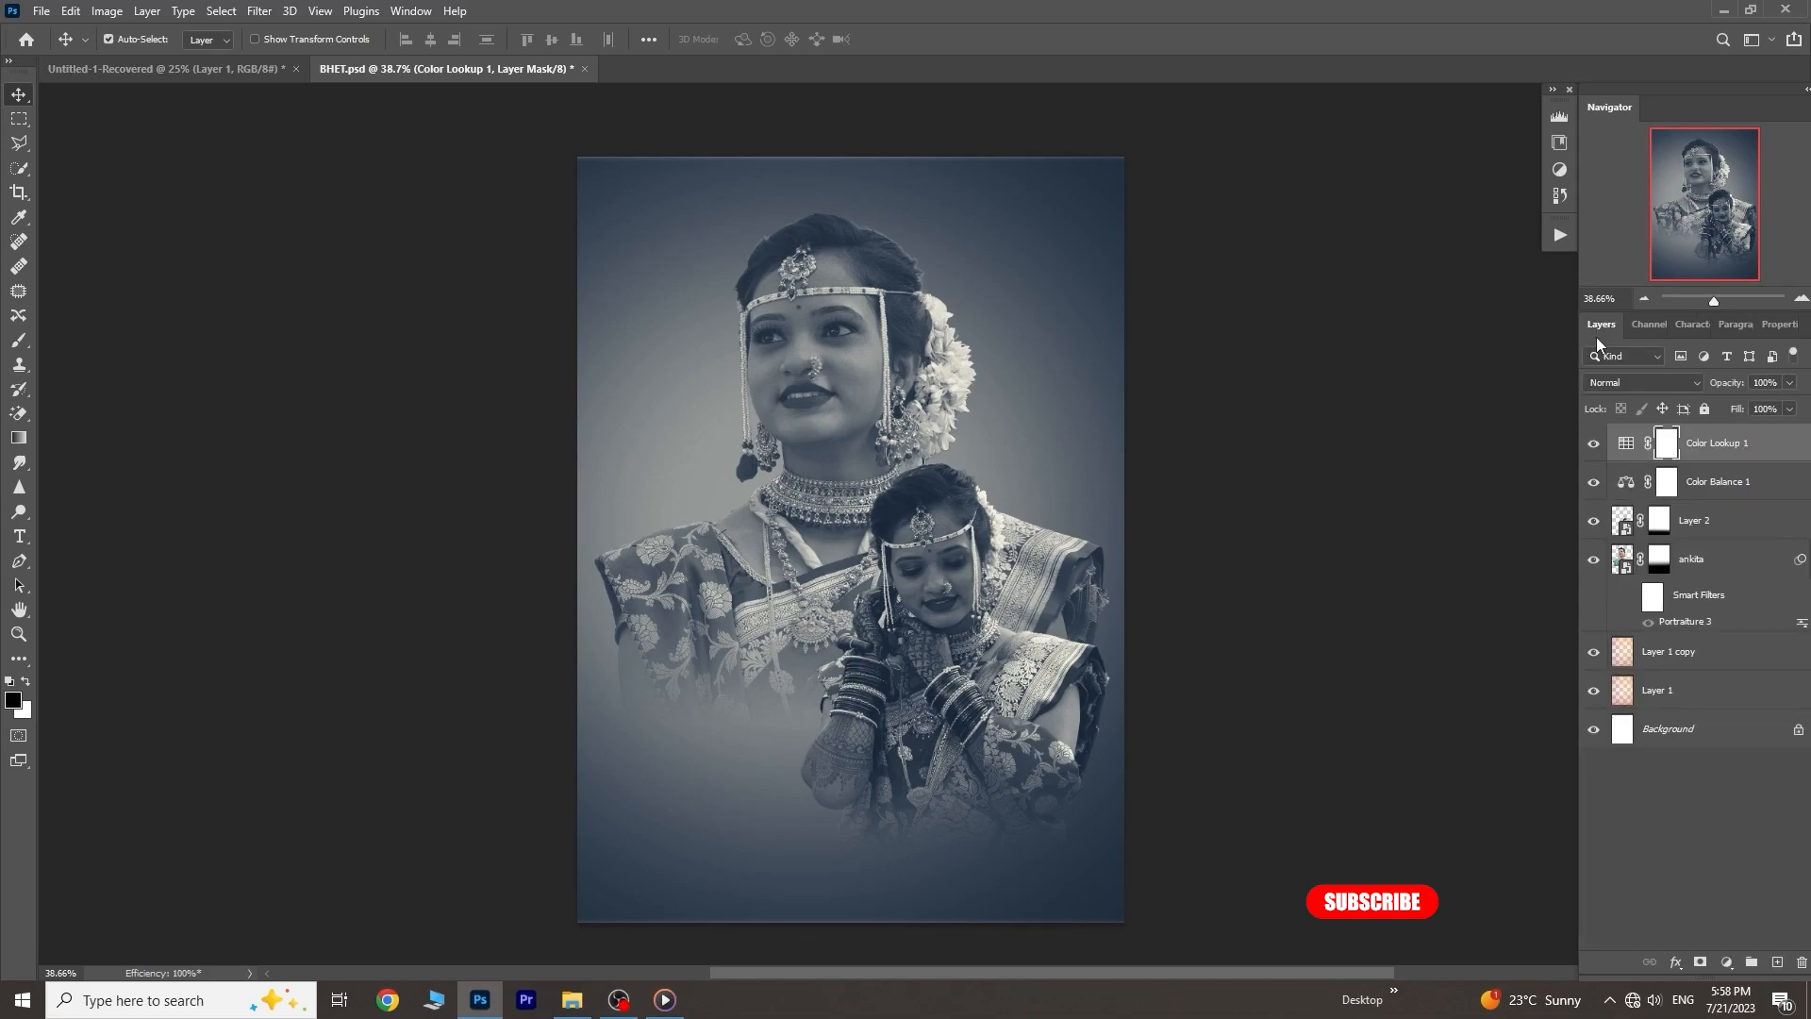
pyautogui.moveTo(1731, 386)
pyautogui.mouseDown()
pyautogui.moveTo(1703, 388)
pyautogui.moveTo(1727, 389)
pyautogui.mouseUp()
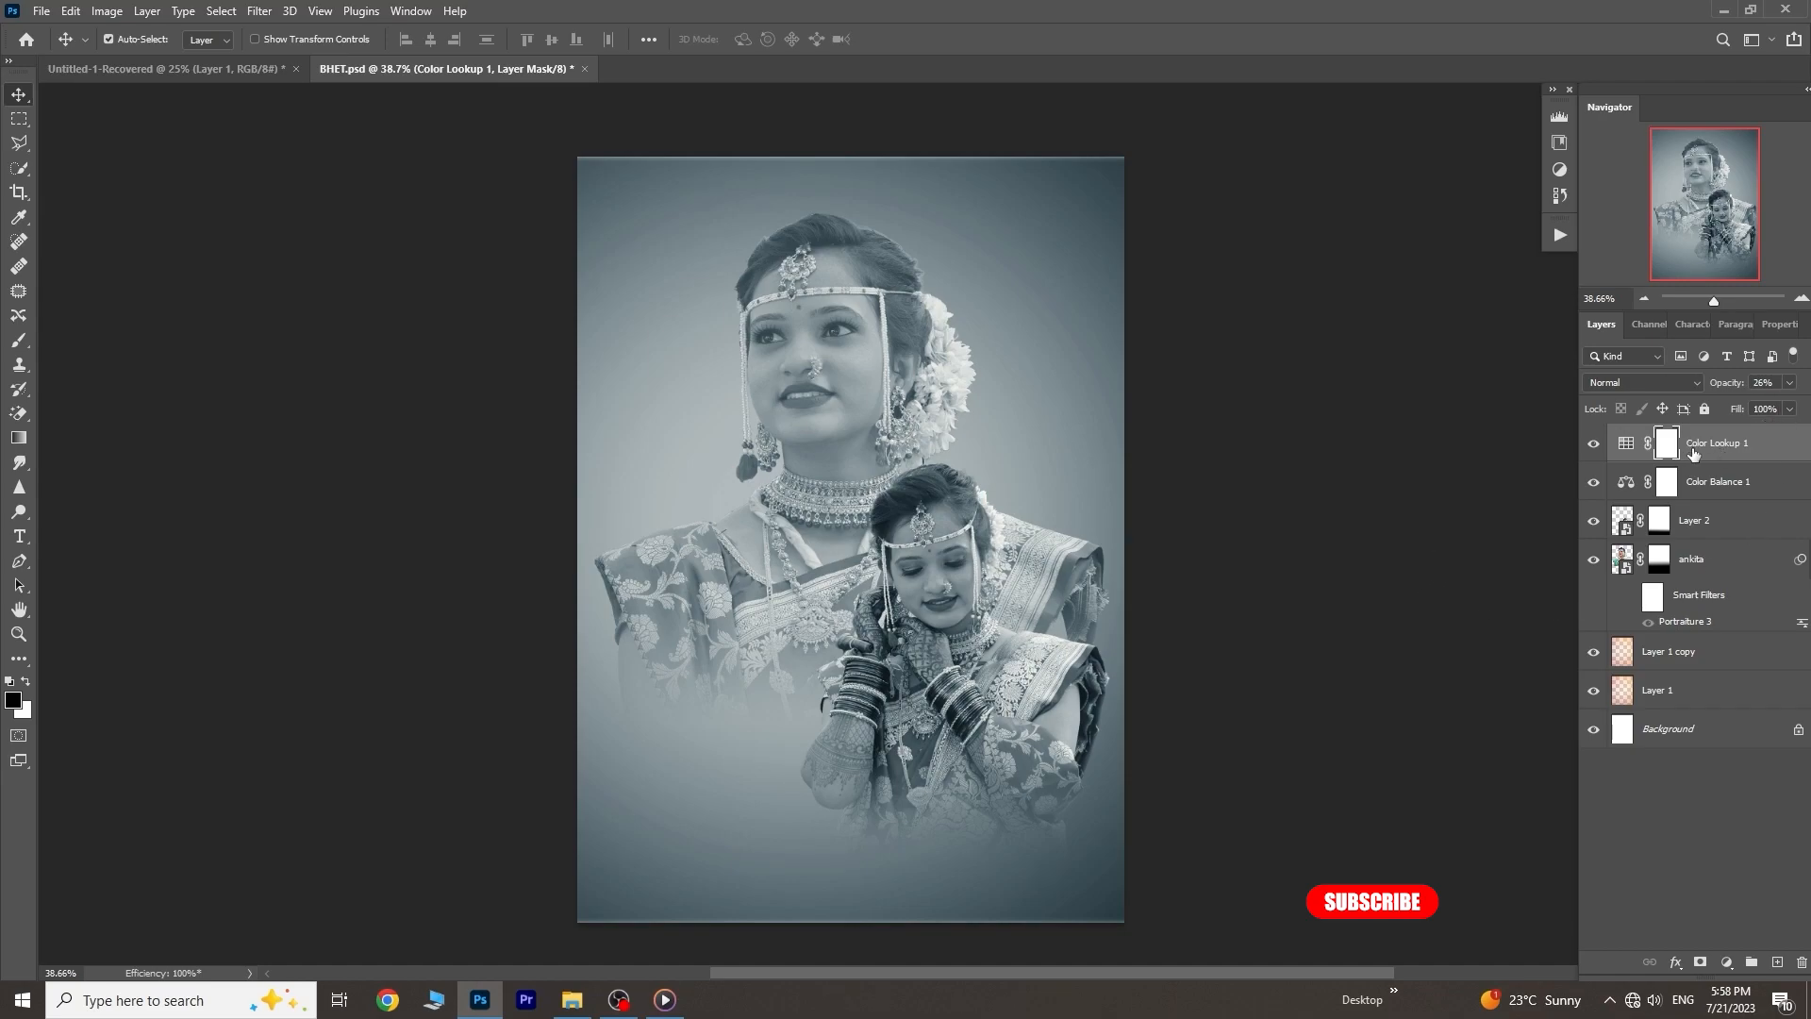
pyautogui.hotkey('ctrl', 'j')
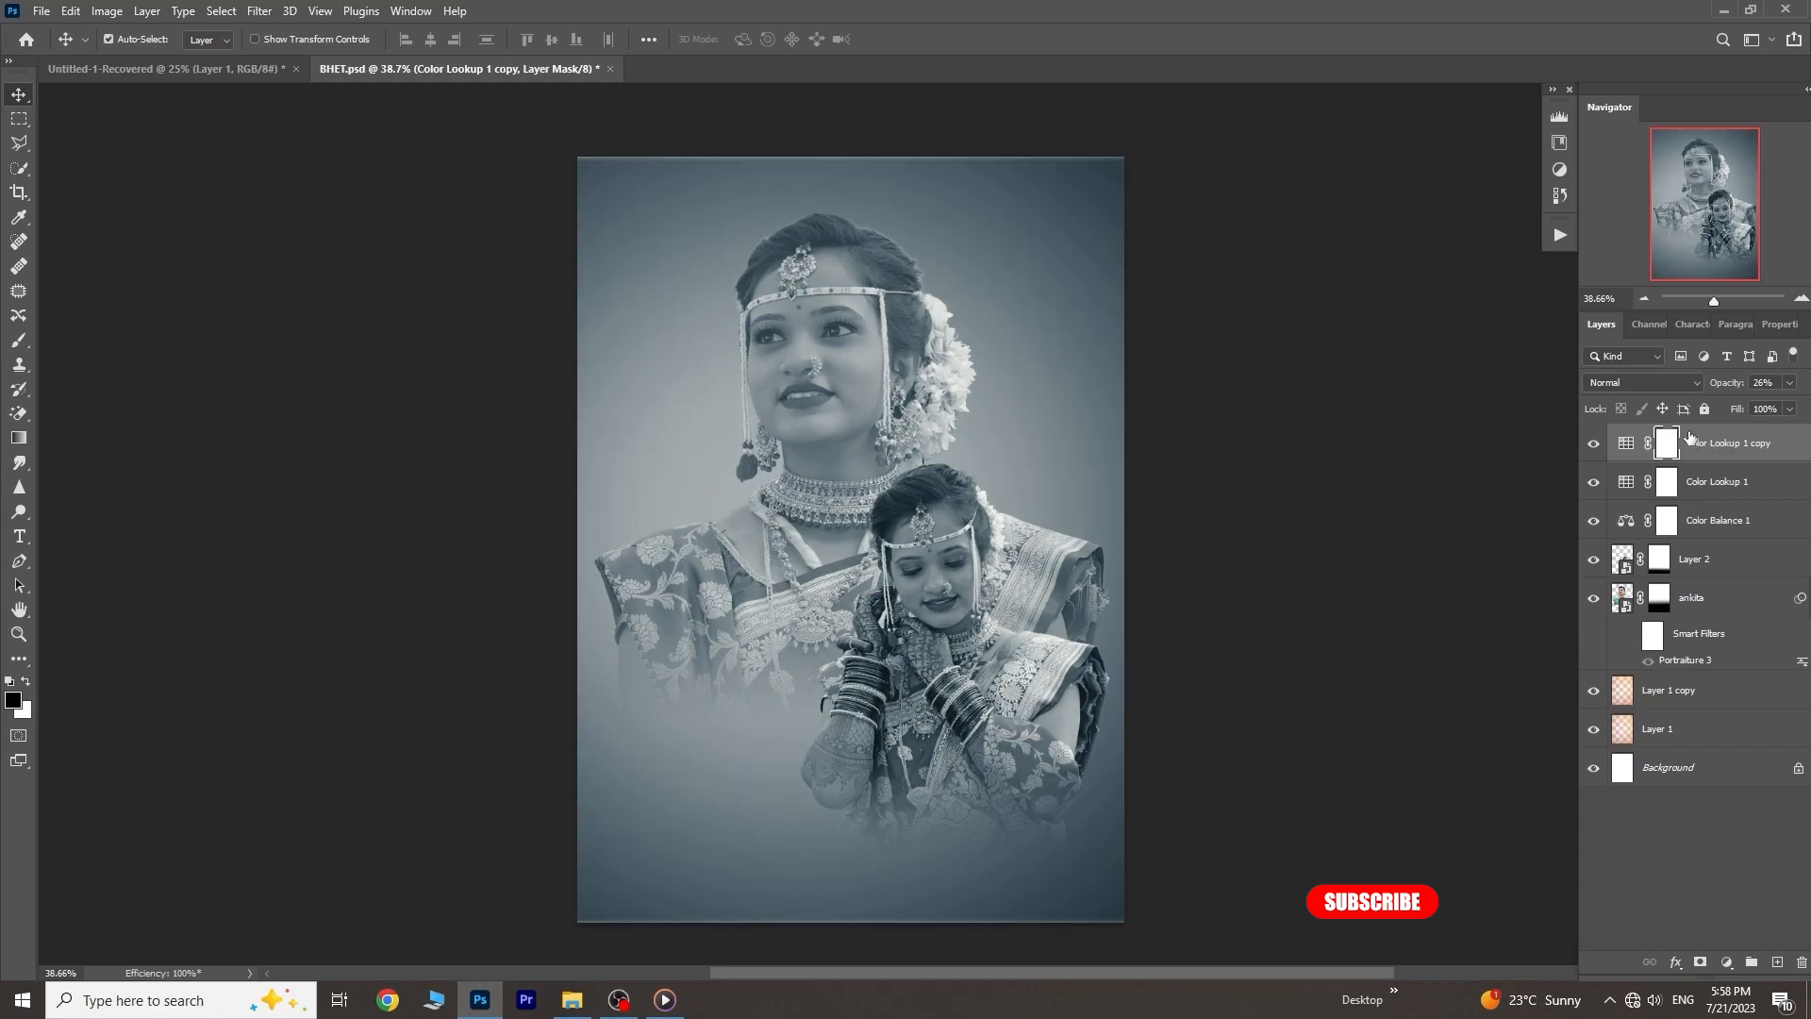
pyautogui.moveTo(1721, 388); pyautogui.dragTo(1738, 390)
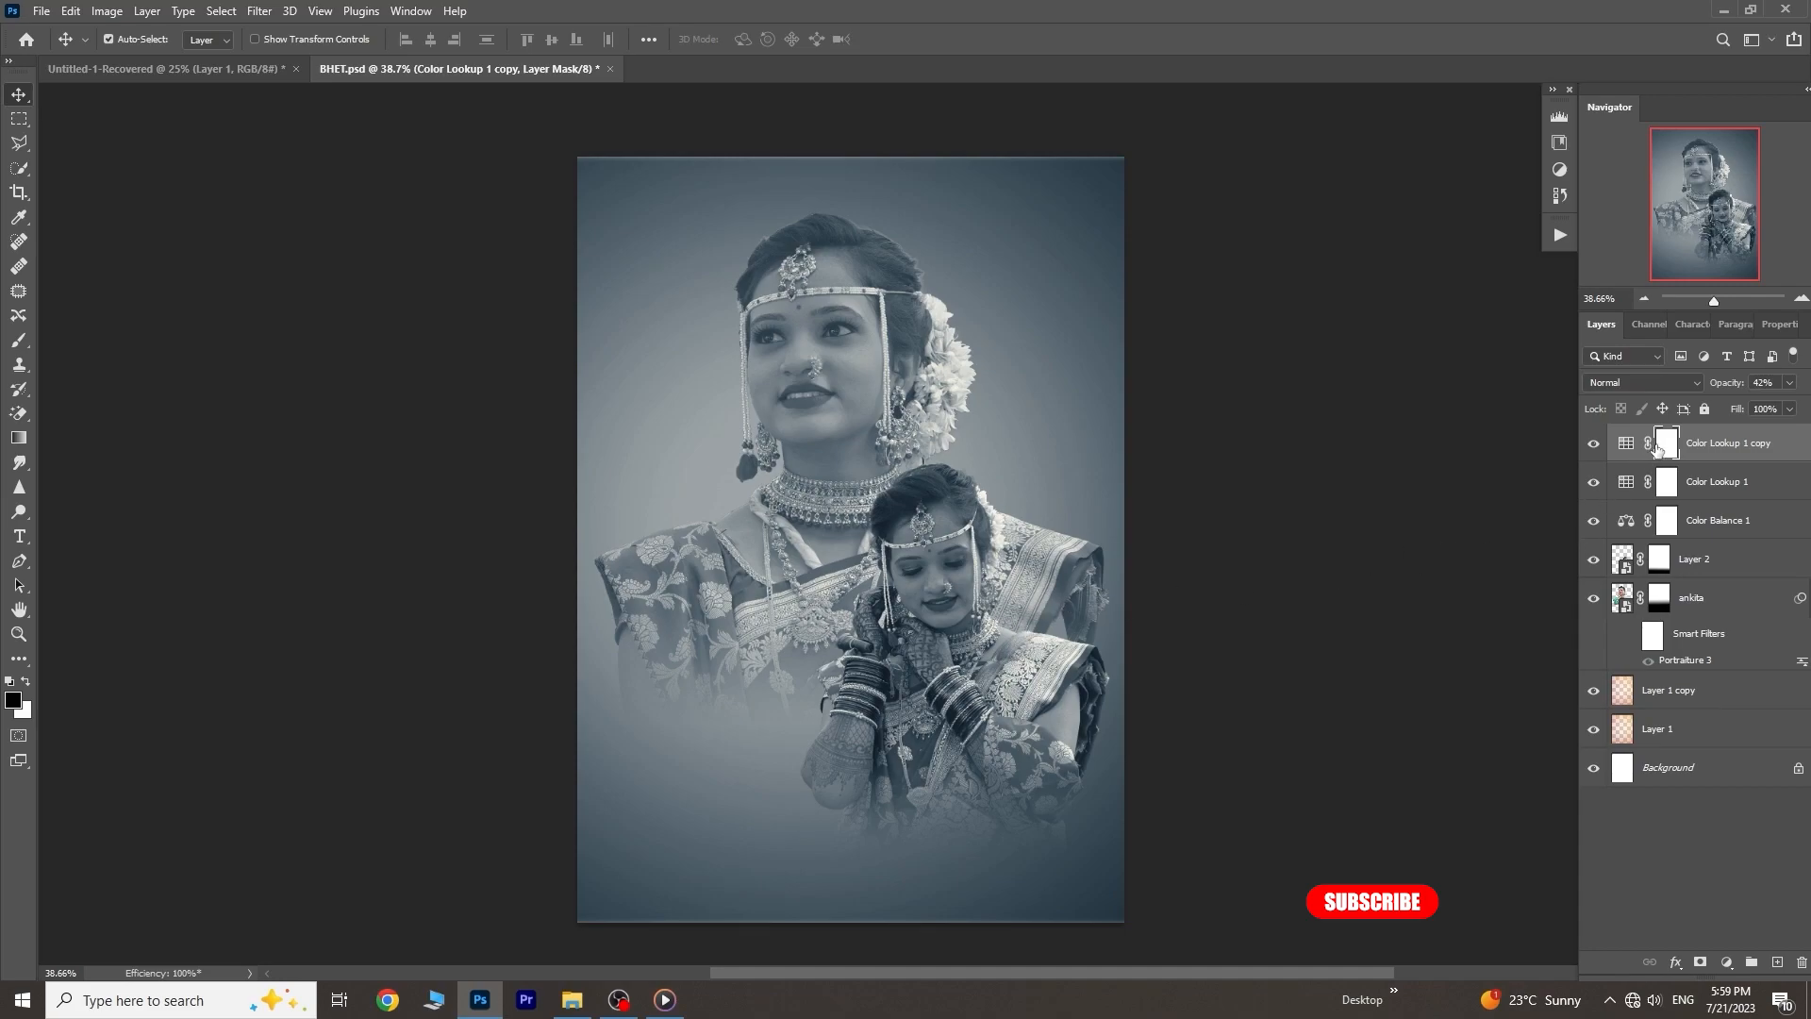
# Paint black over both faces on the Color Lookup copy's mask with an 800 px brush, raising brush opacity to 47% and flow to 59%
pyautogui.click(19, 340)
pyautogui.press('[')
pyautogui.press('[')
pyautogui.press('[')
pyautogui.press('[')
pyautogui.press('[')
pyautogui.press('[')
pyautogui.press('[')
pyautogui.press('[')
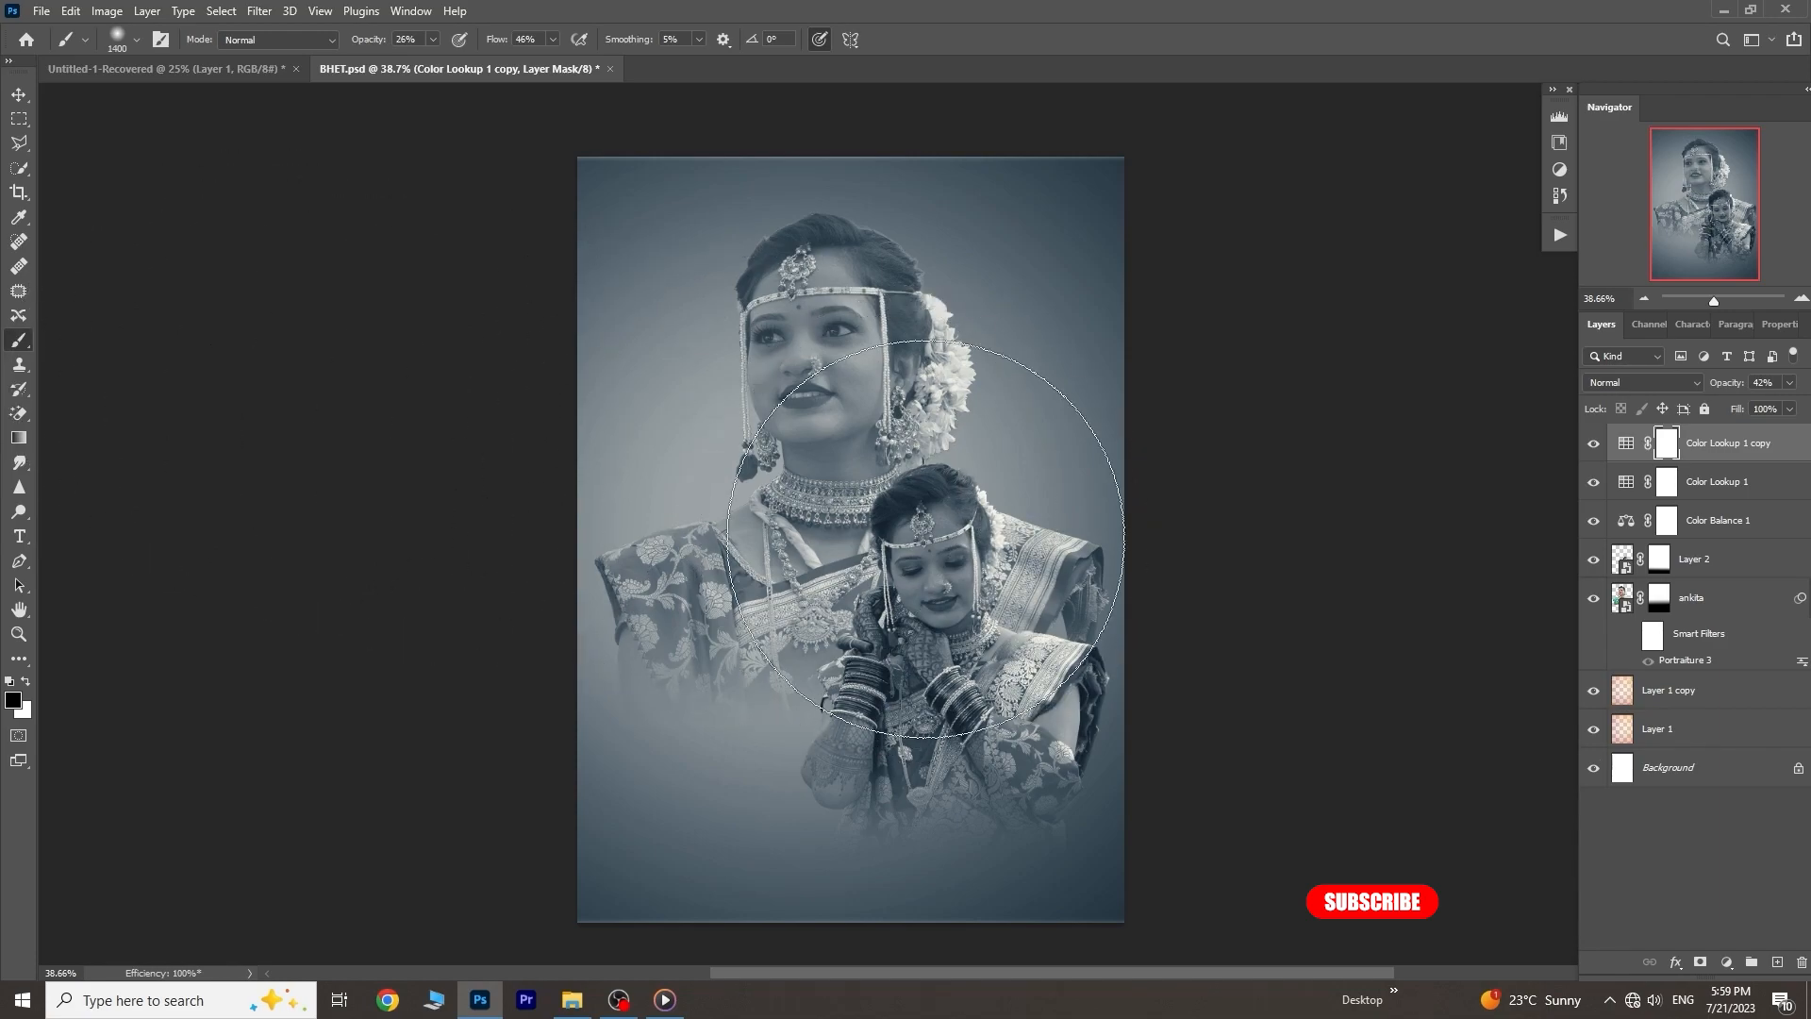
pyautogui.moveTo(928, 563)
pyautogui.mouseDown()
pyautogui.moveTo(930, 590)
pyautogui.moveTo(944, 566)
pyautogui.moveTo(932, 676)
pyautogui.moveTo(917, 613)
pyautogui.moveTo(939, 627)
pyautogui.mouseUp()
pyautogui.moveTo(823, 397)
pyautogui.mouseDown()
pyautogui.moveTo(837, 295)
pyautogui.moveTo(851, 363)
pyautogui.mouseUp()
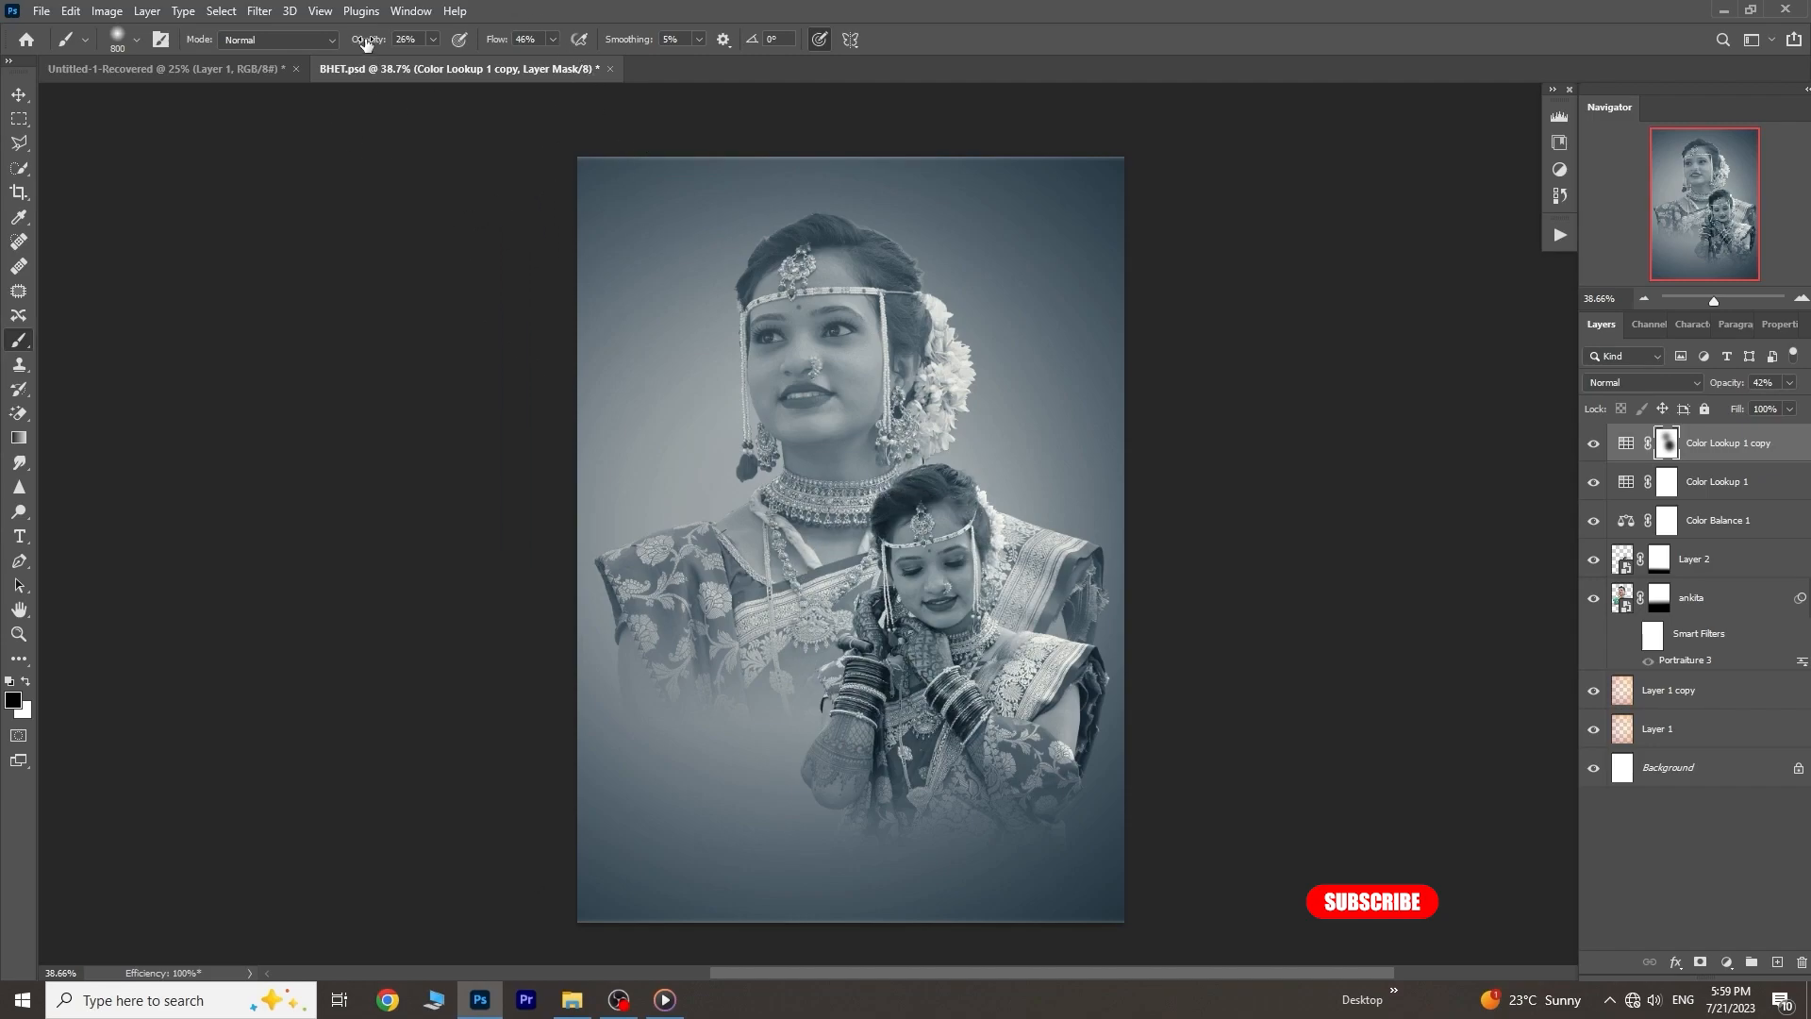
pyautogui.moveTo(374, 45); pyautogui.dragTo(509, 44)
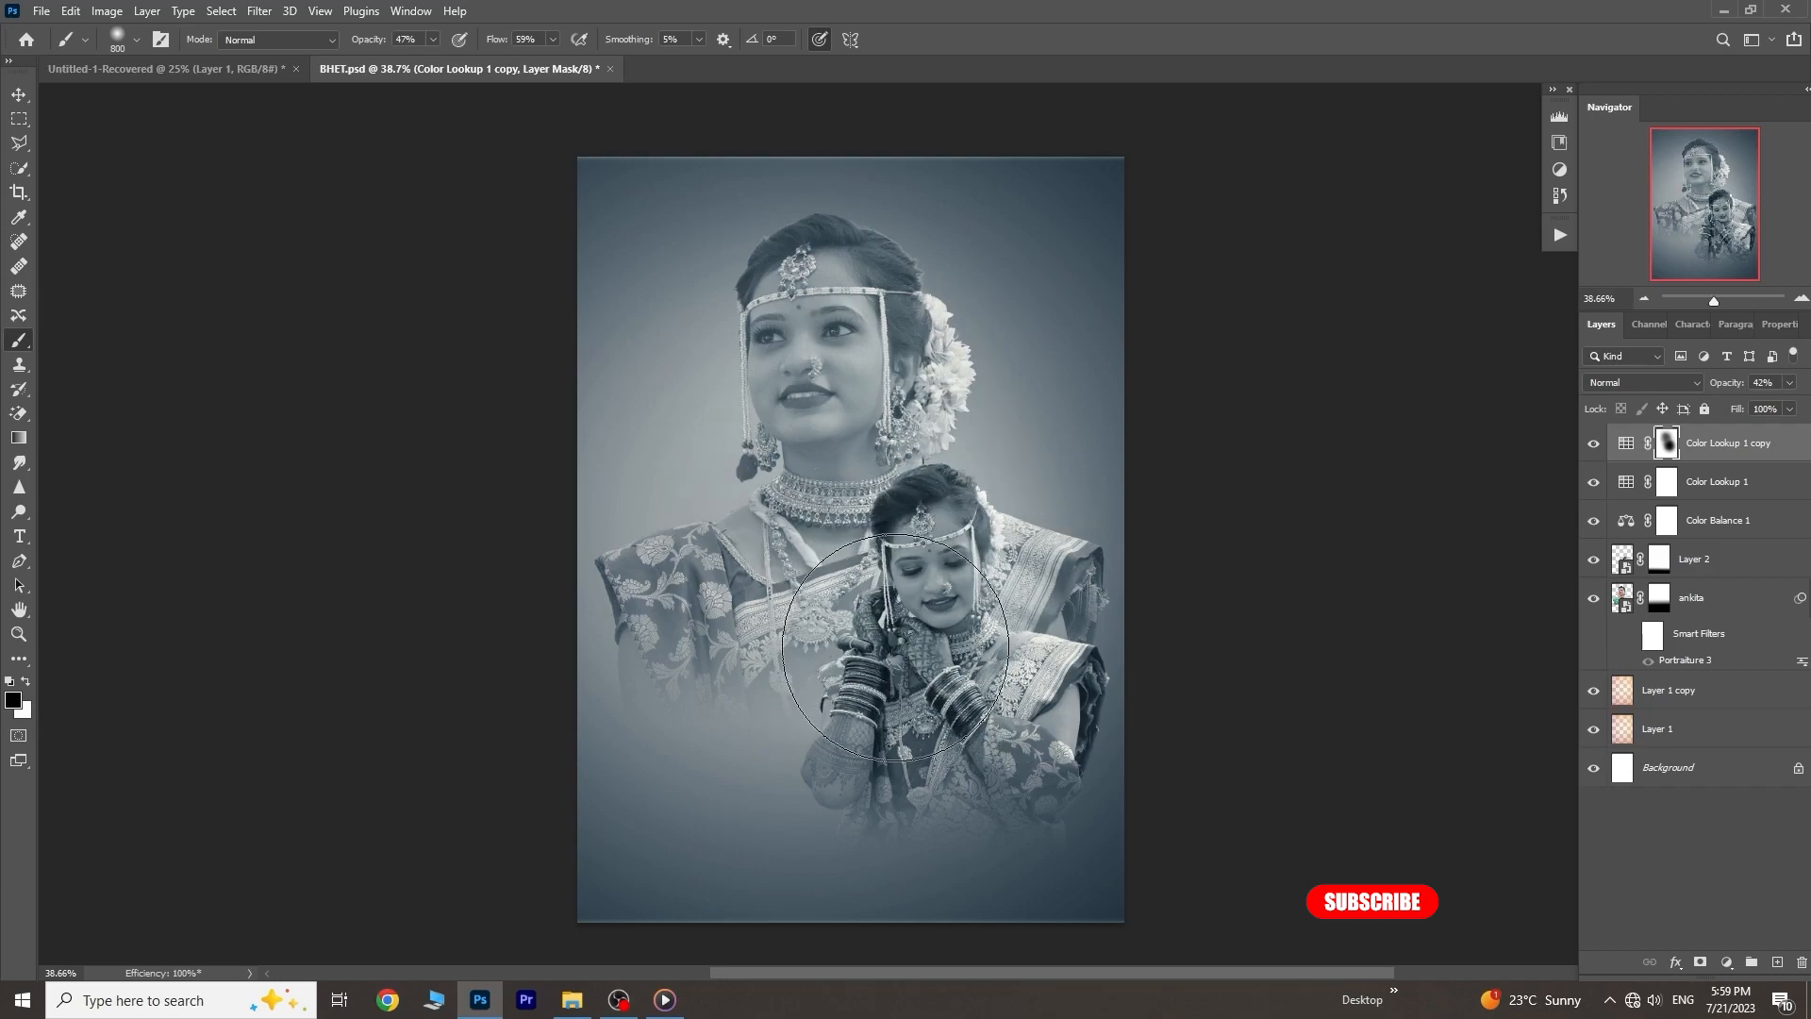
# Paint black over both brides' faces on the lower Color Lookup layer's mask to lighten them
pyautogui.click(1675, 482)
pyautogui.click(914, 604)
pyautogui.click(828, 412)
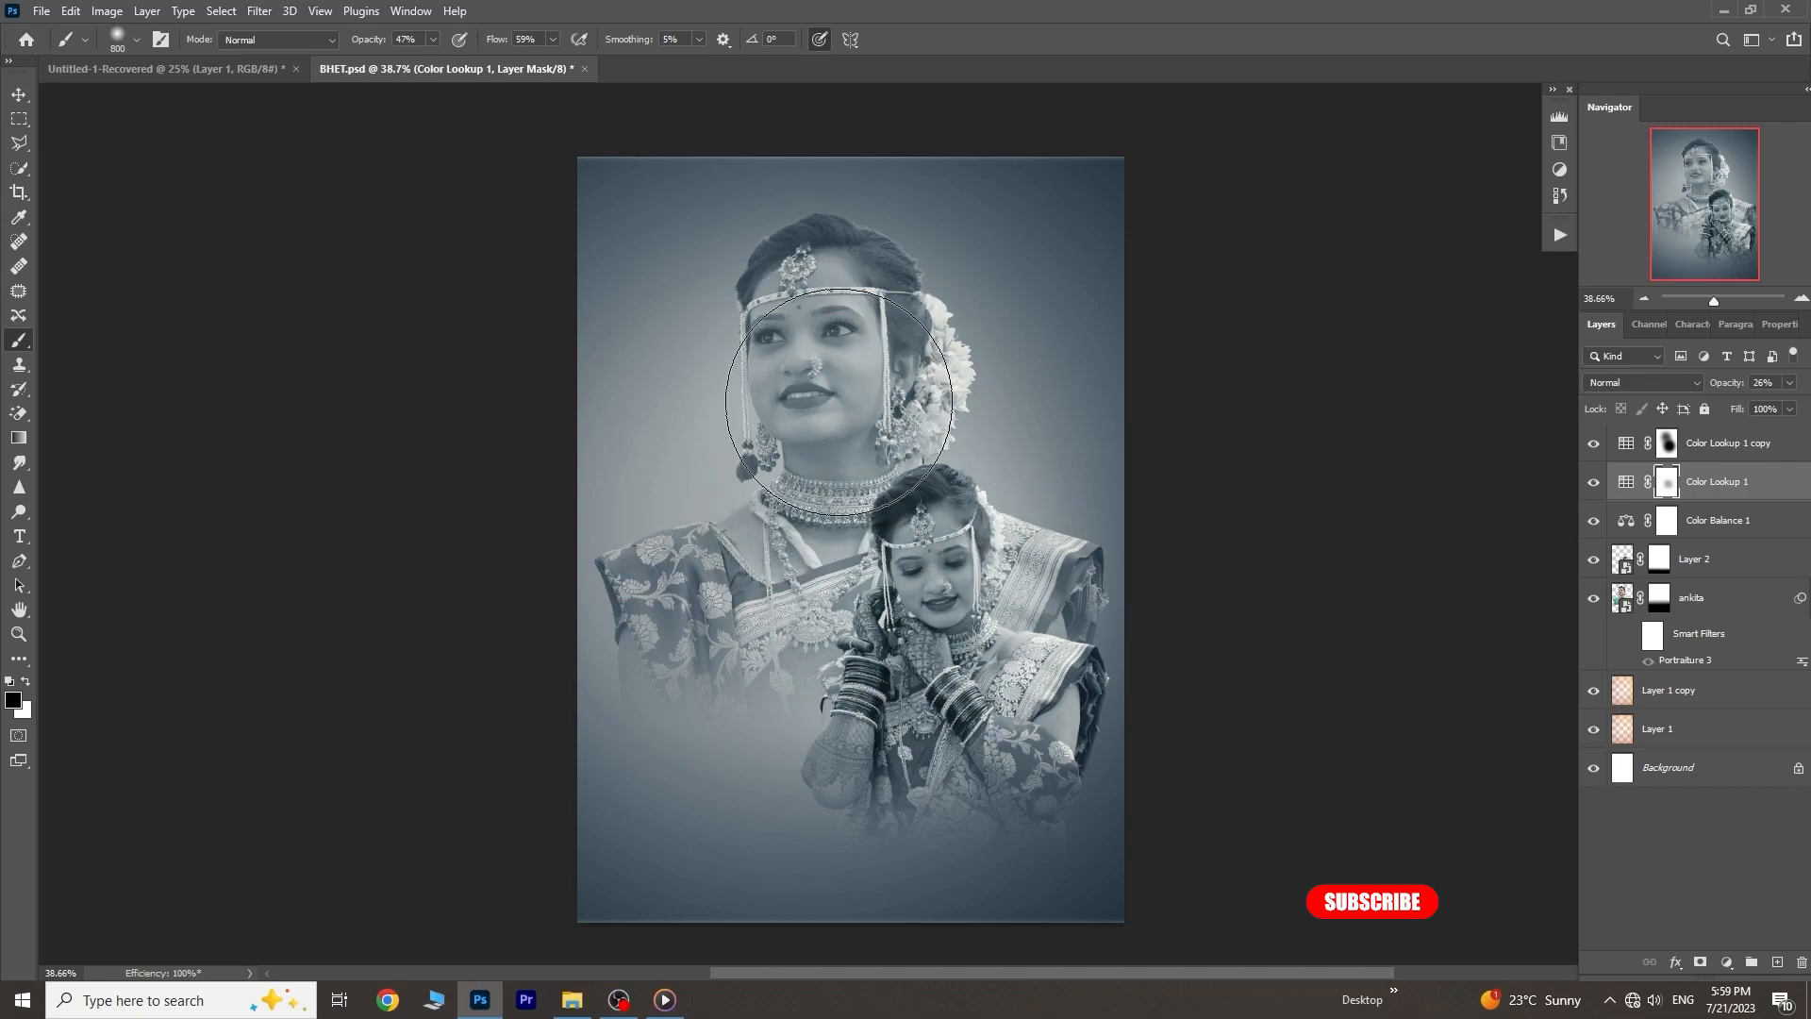
pyautogui.click(1665, 442)
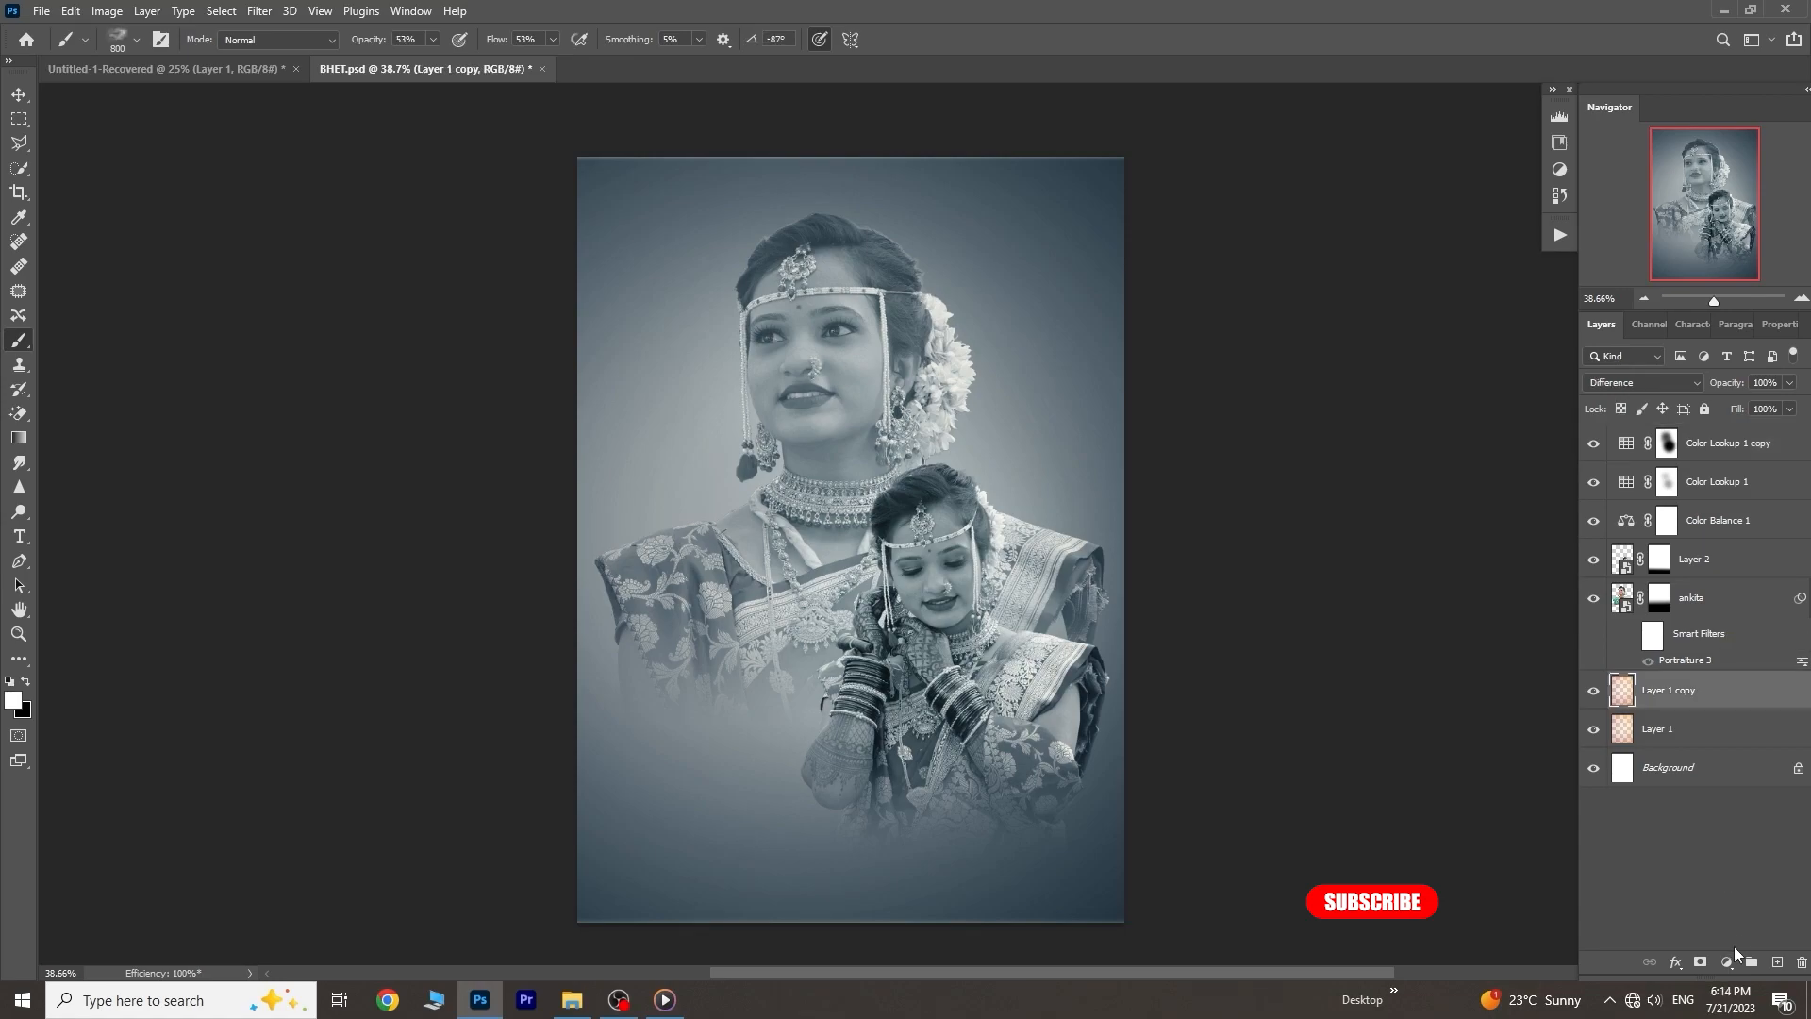
# Add a new layer above Layer 1 copy and choose the 1200 px fog brush from Fog Brushes 1
pyautogui.click(1776, 962)
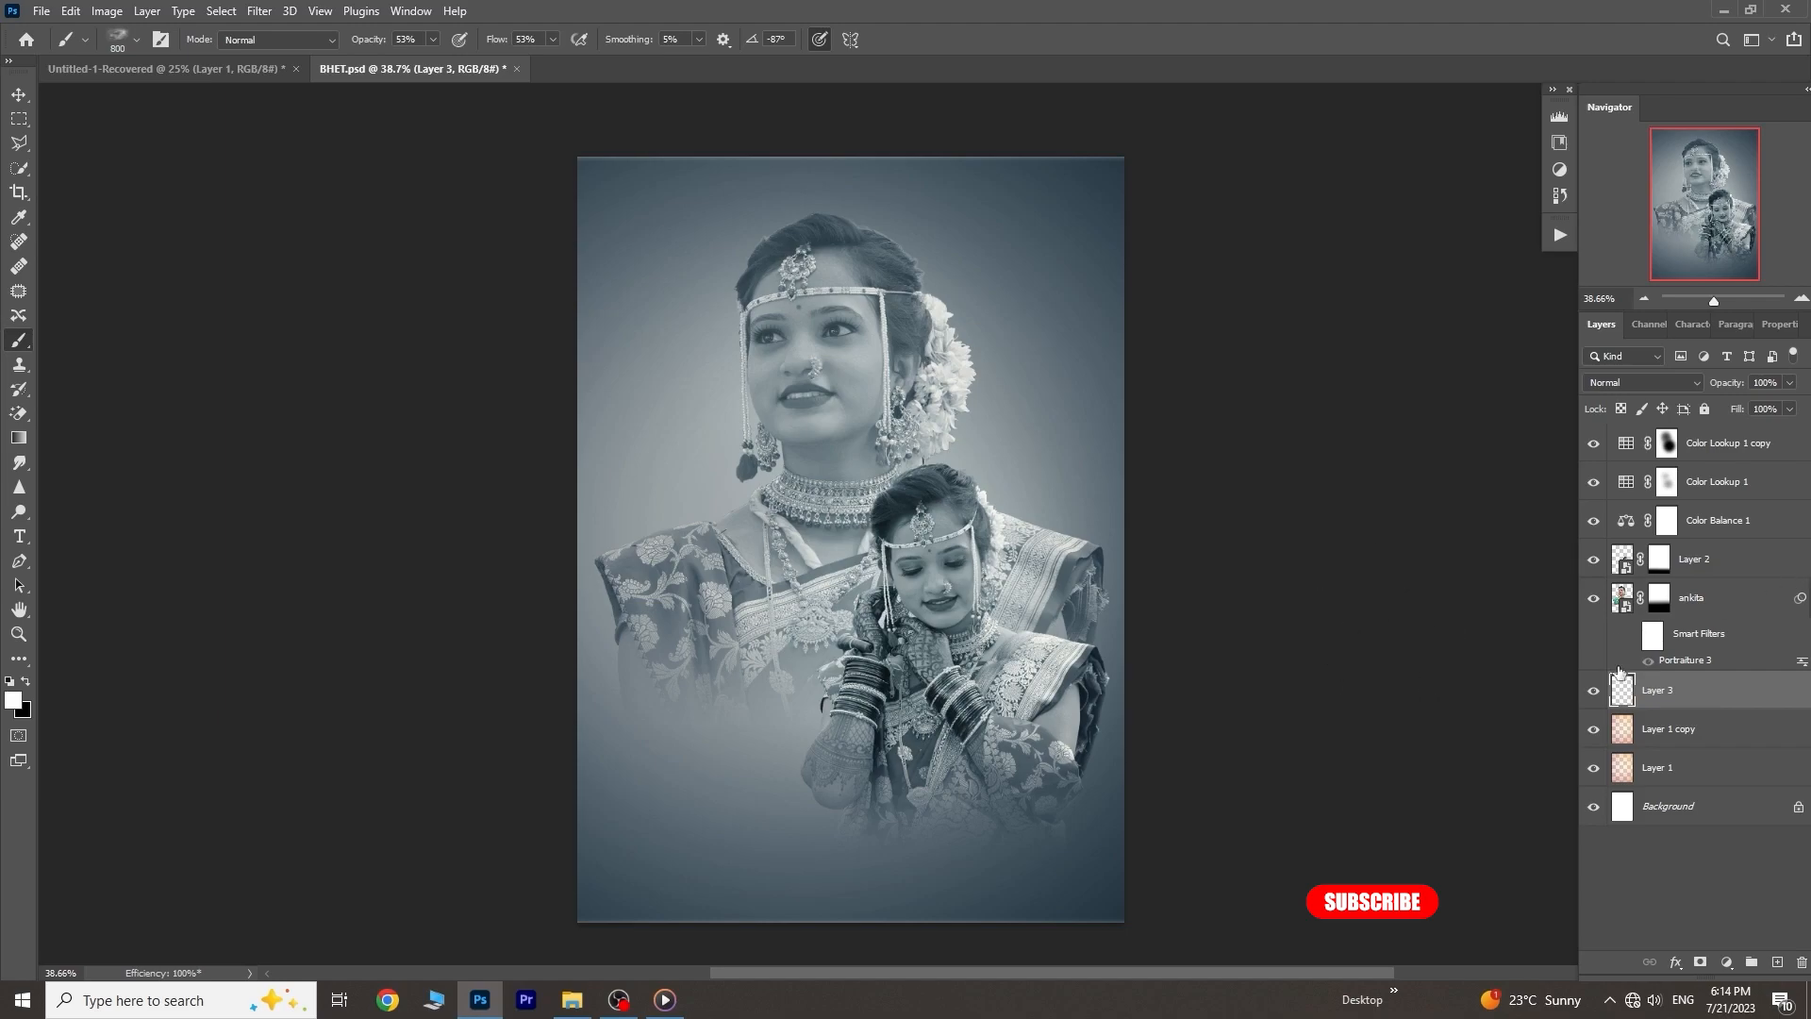
pyautogui.click(118, 43)
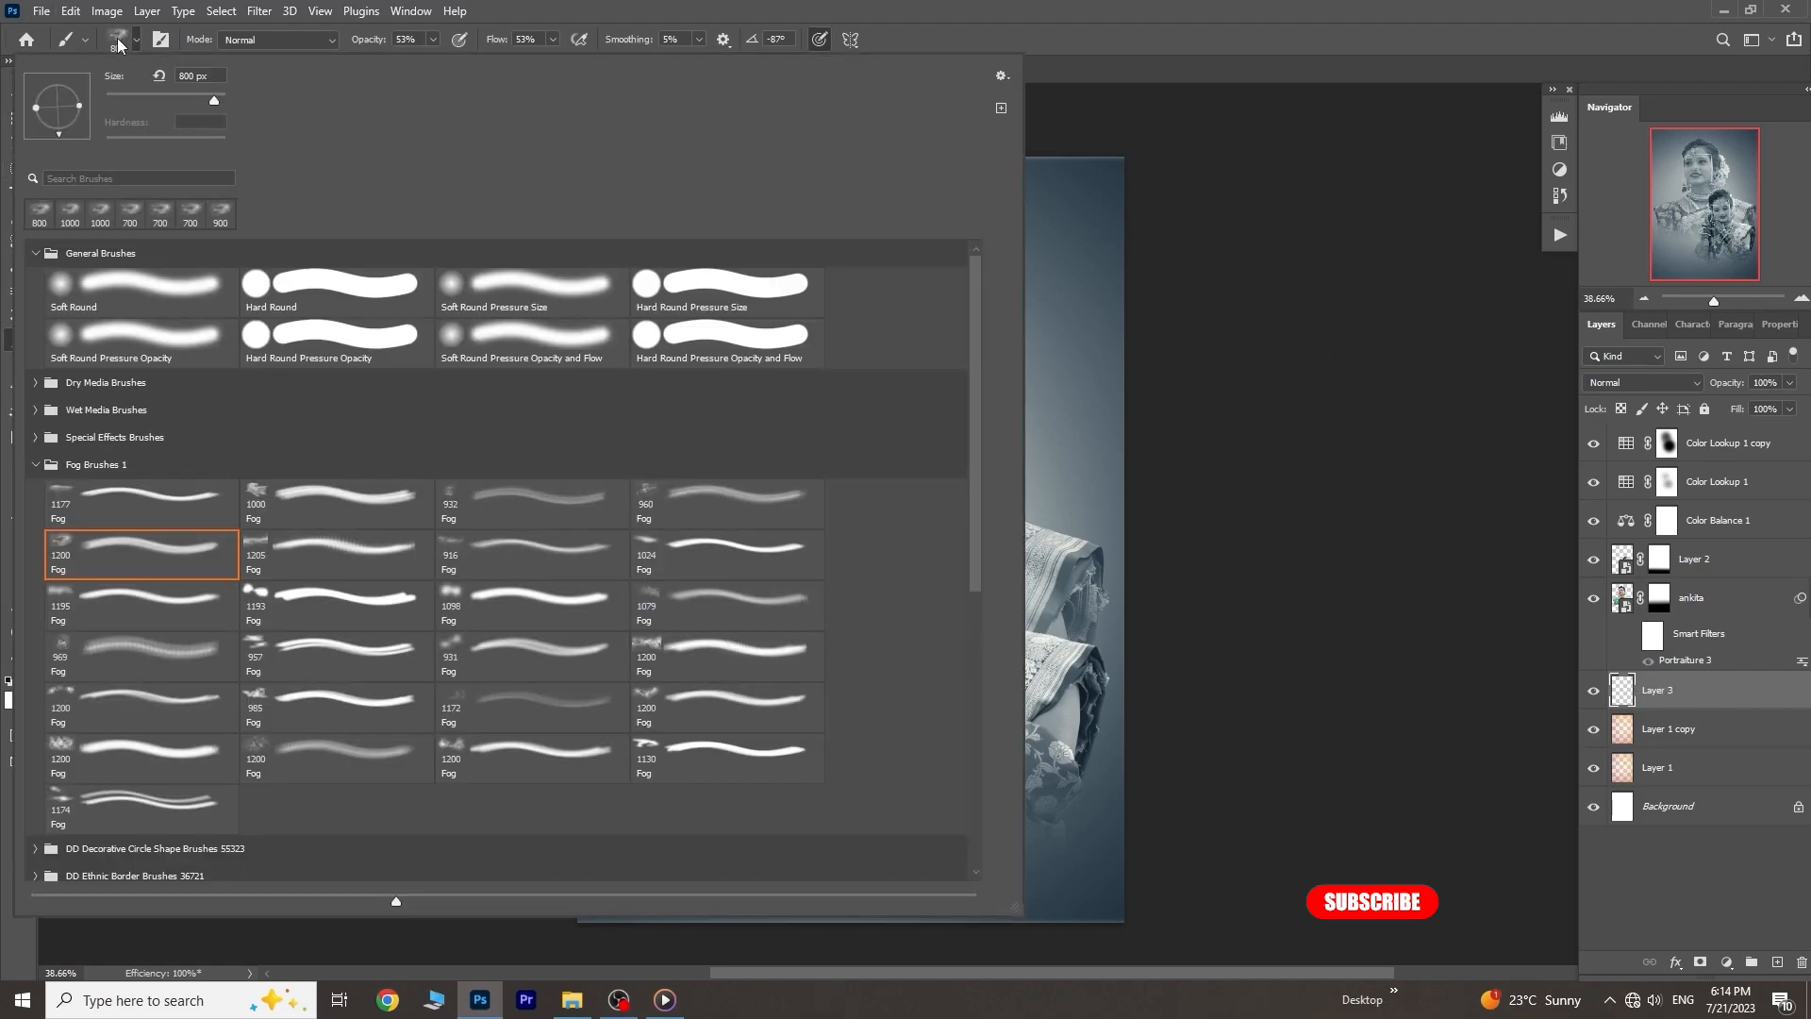
pyautogui.click(137, 549)
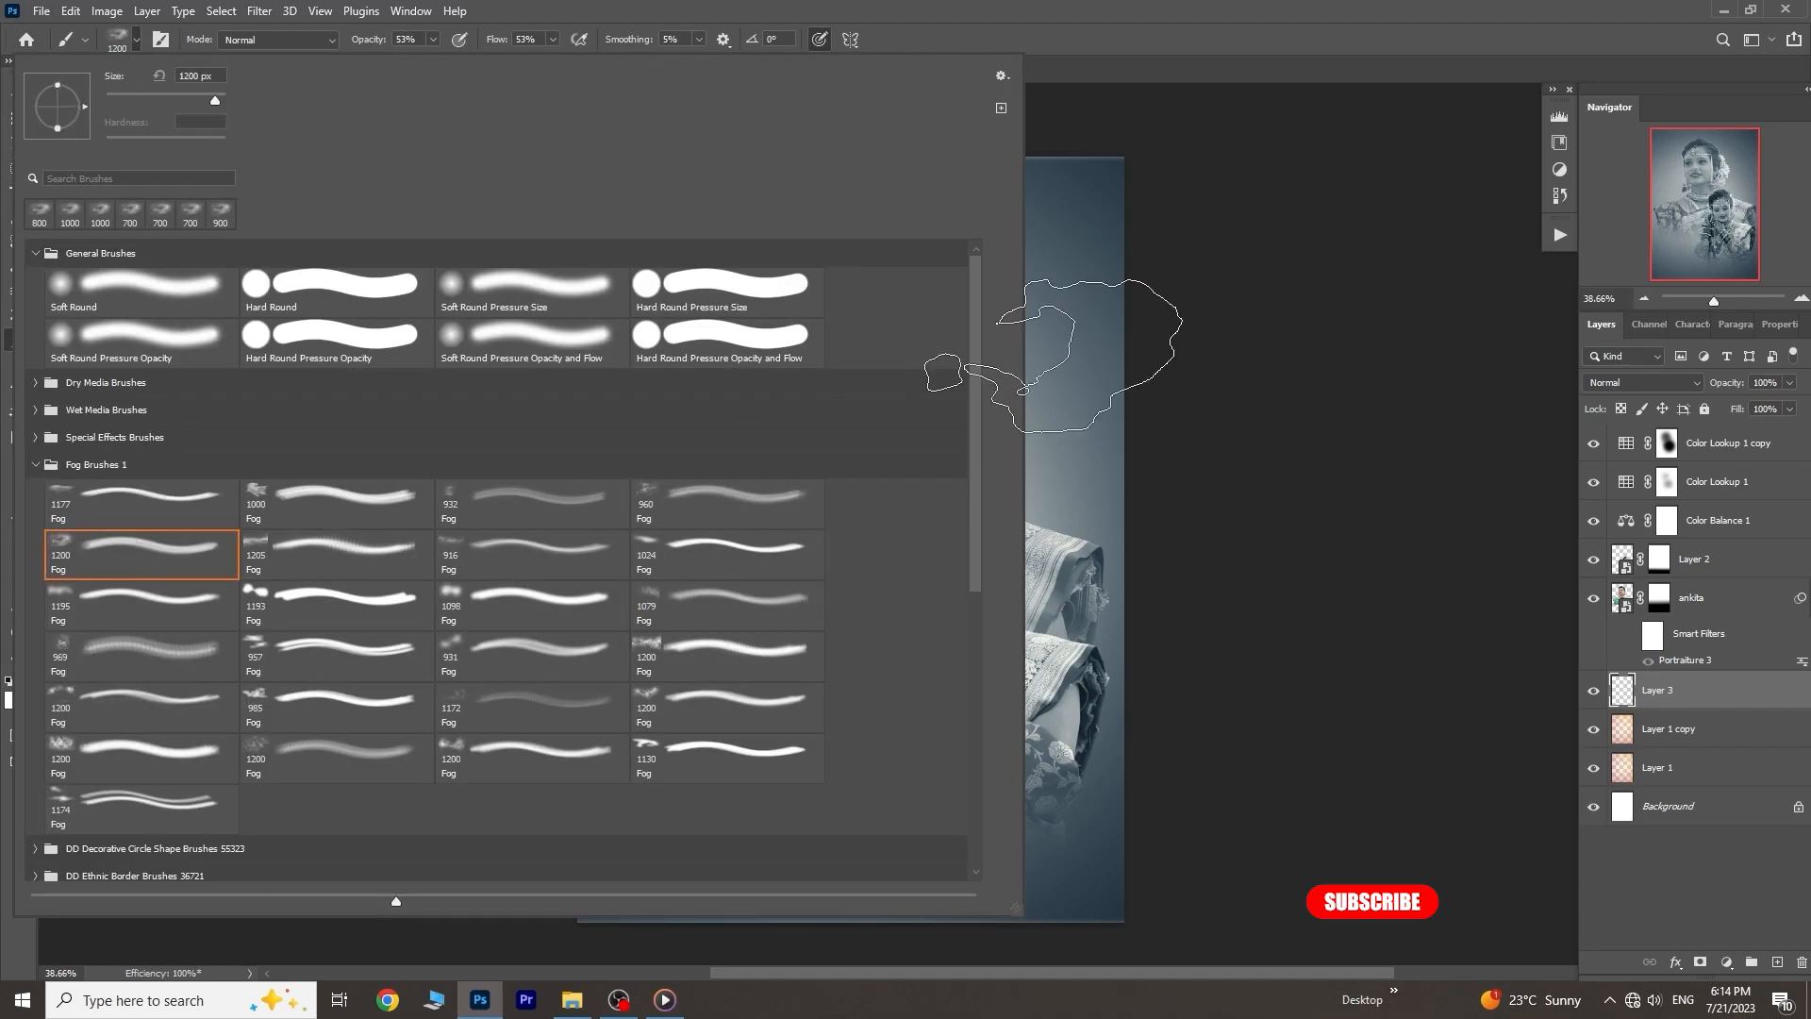
pyautogui.click(1132, 452)
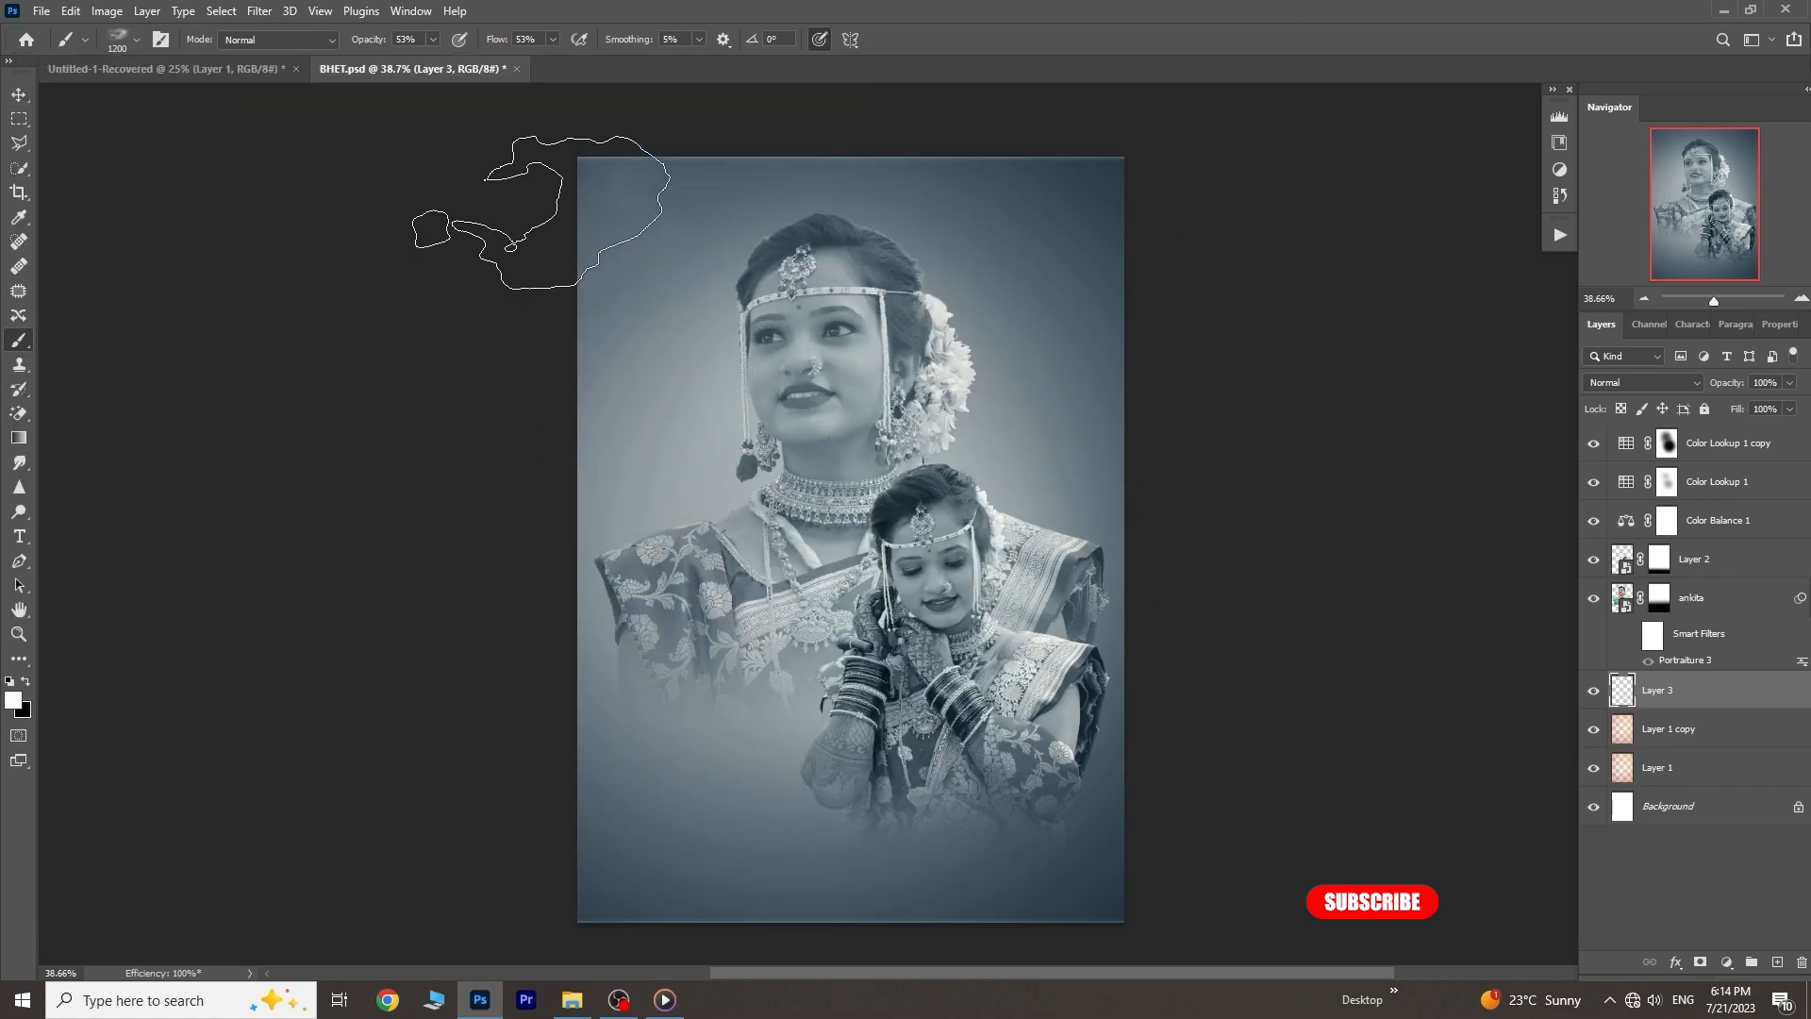
# Paint black fog around the page edges behind the portraits, rotating the brush tip to -178° and then 5°
pyautogui.click(26, 682)
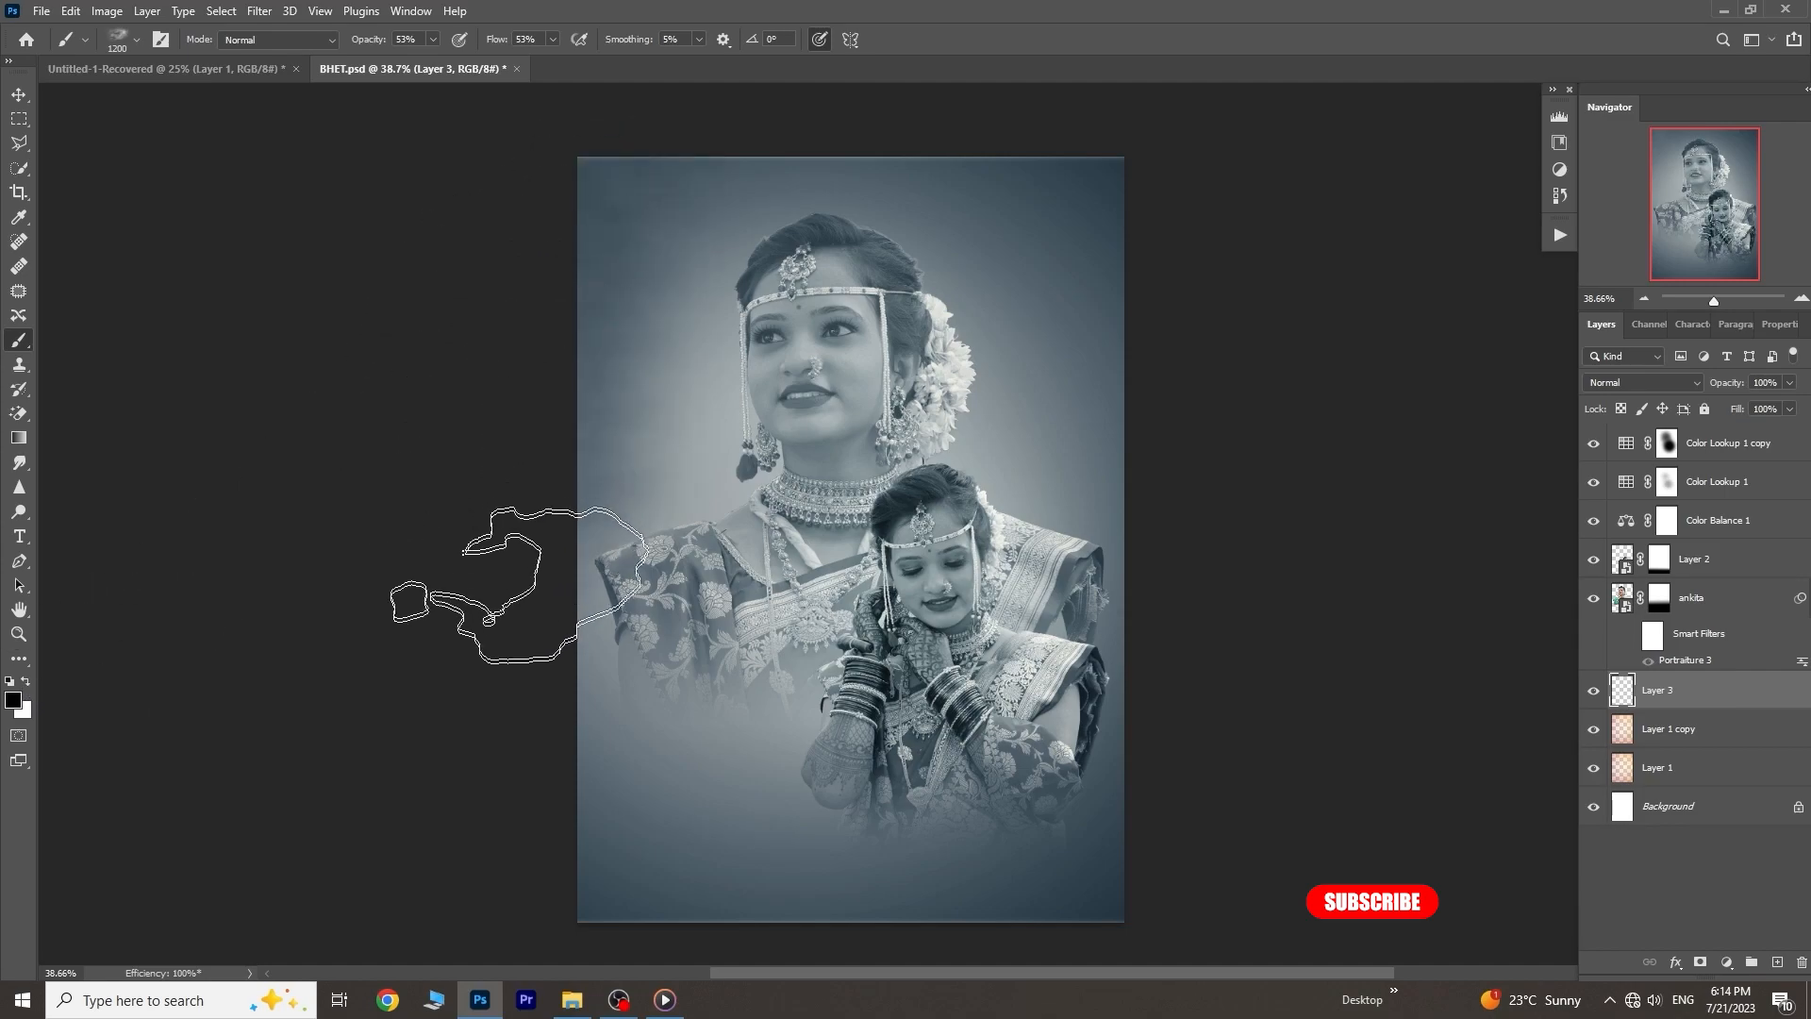
pyautogui.moveTo(560, 760)
pyautogui.mouseDown()
pyautogui.moveTo(606, 849)
pyautogui.moveTo(808, 897)
pyautogui.moveTo(990, 881)
pyautogui.moveTo(1158, 835)
pyautogui.mouseUp()
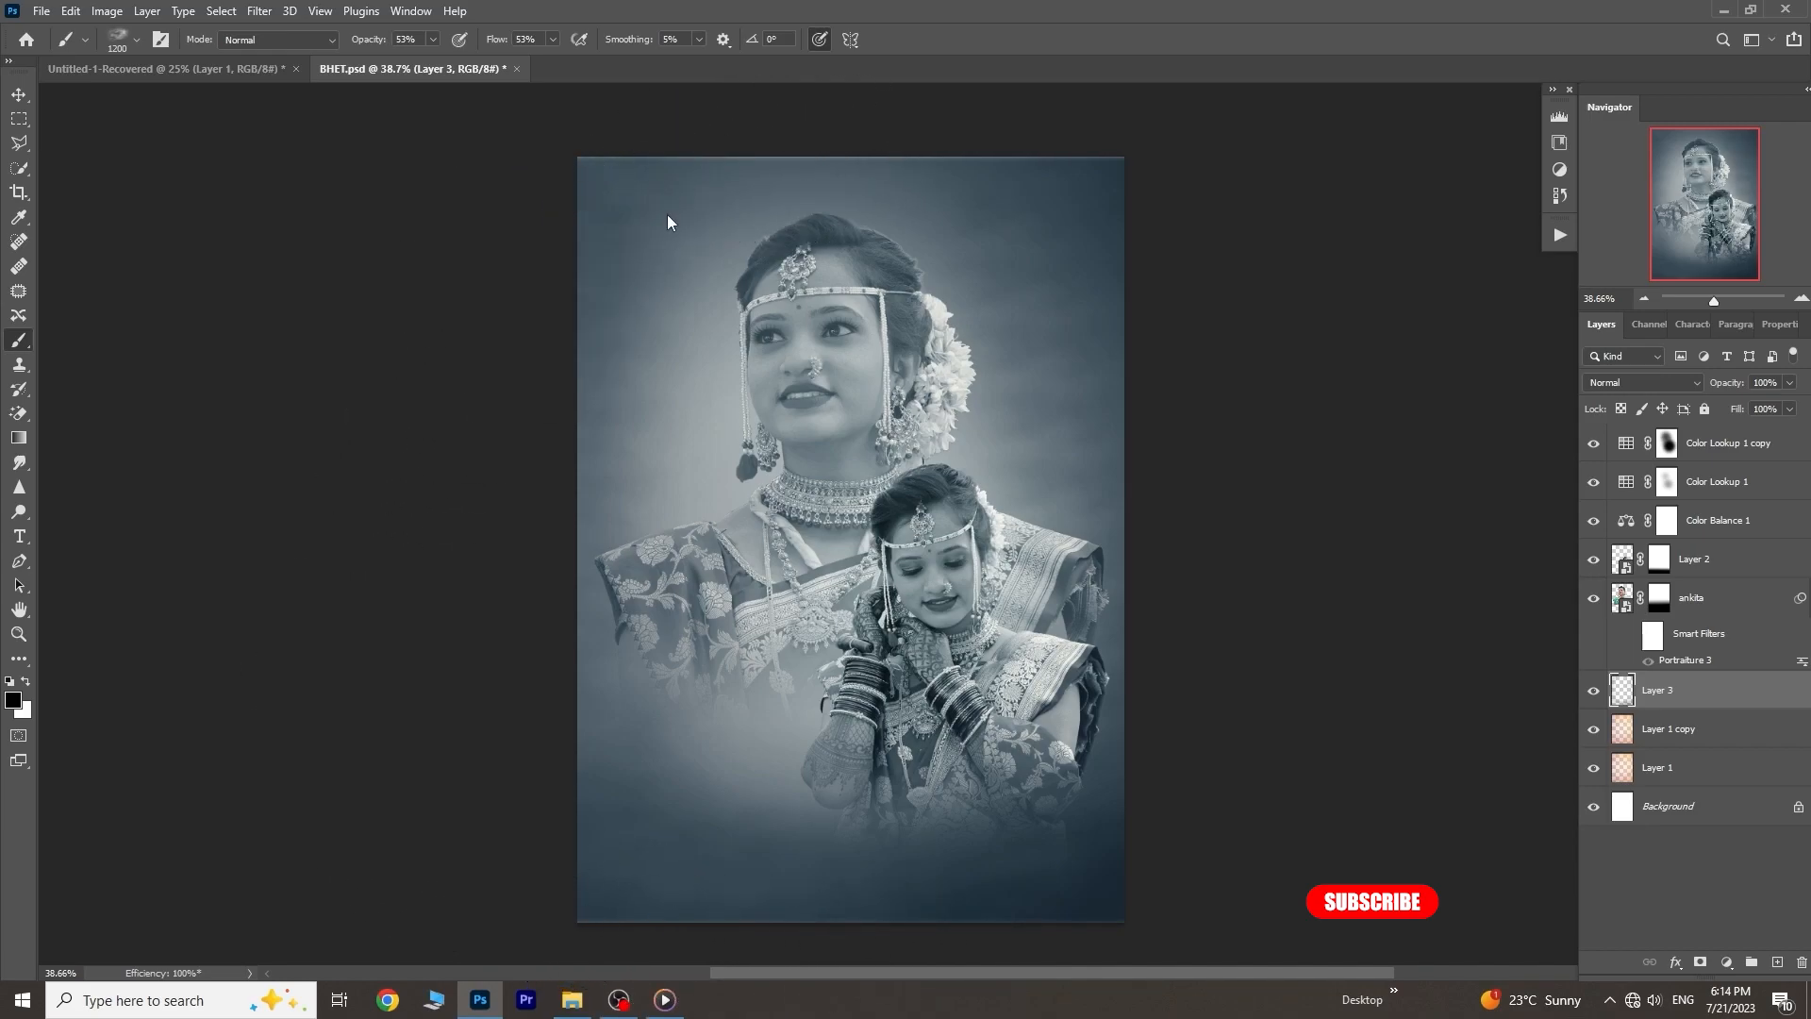
pyautogui.rightClick(618, 184)
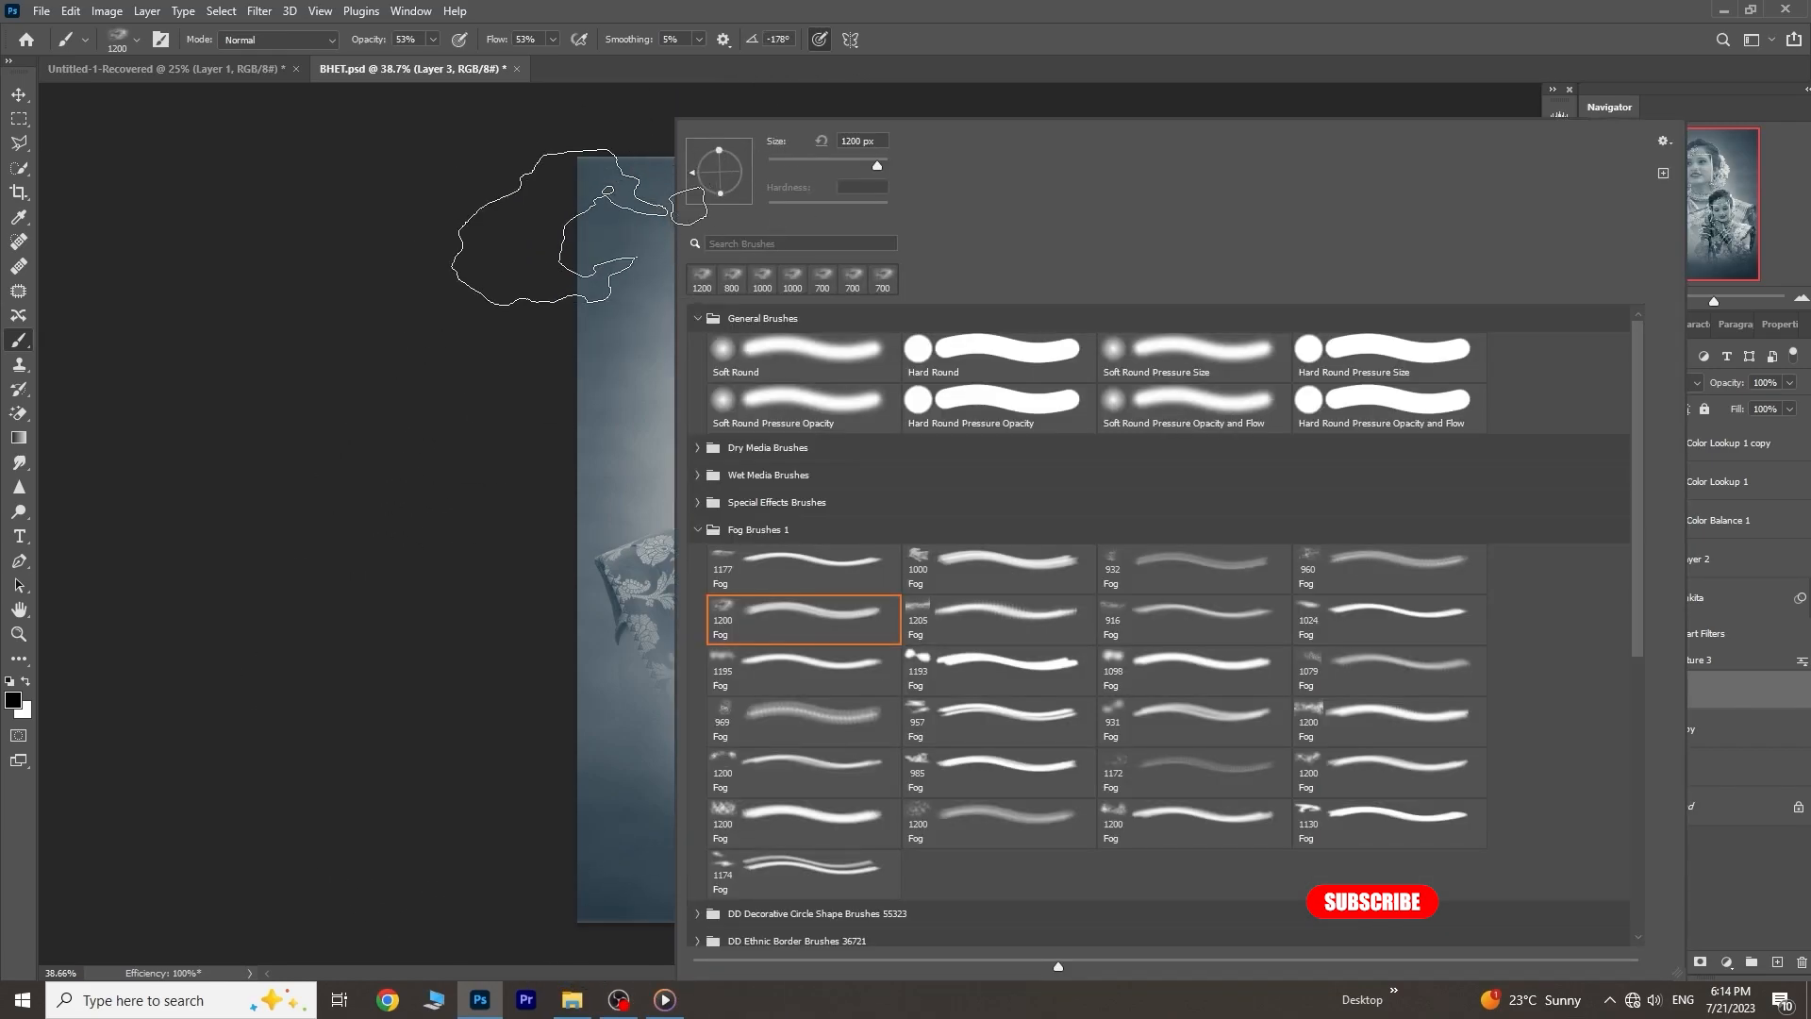
pyautogui.click(1002, 4)
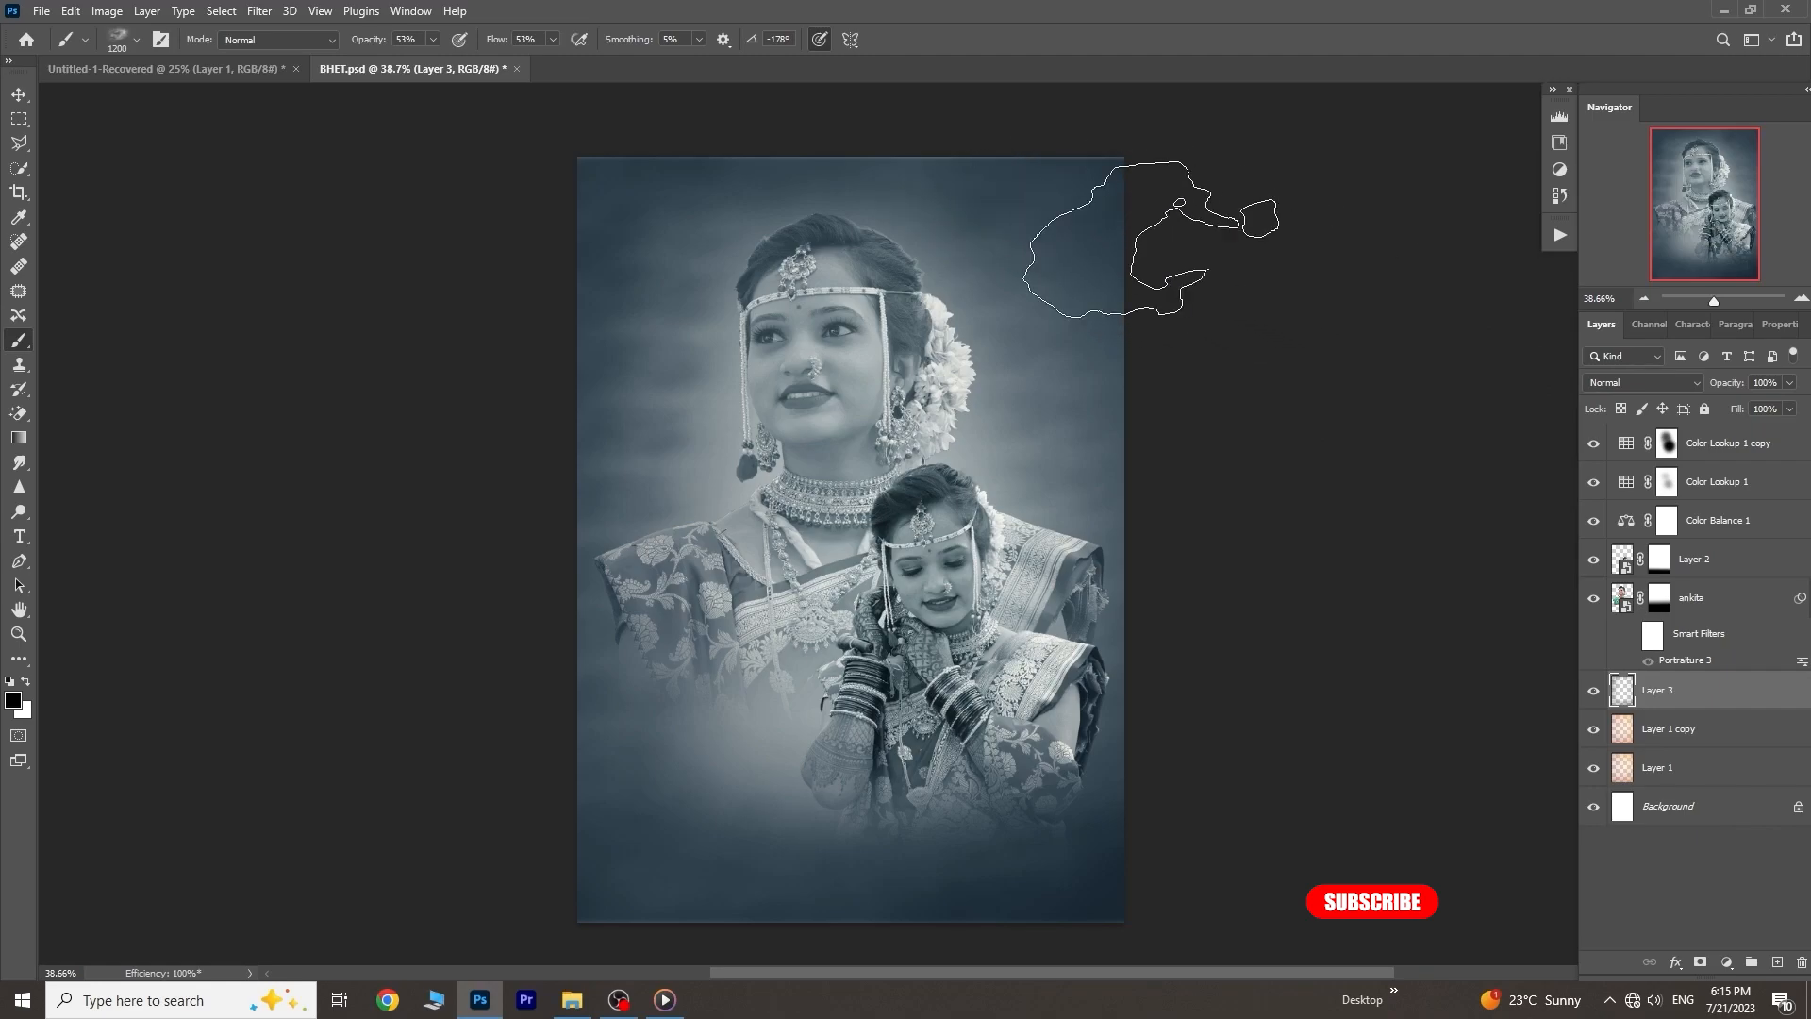
pyautogui.rightClick(1202, 332)
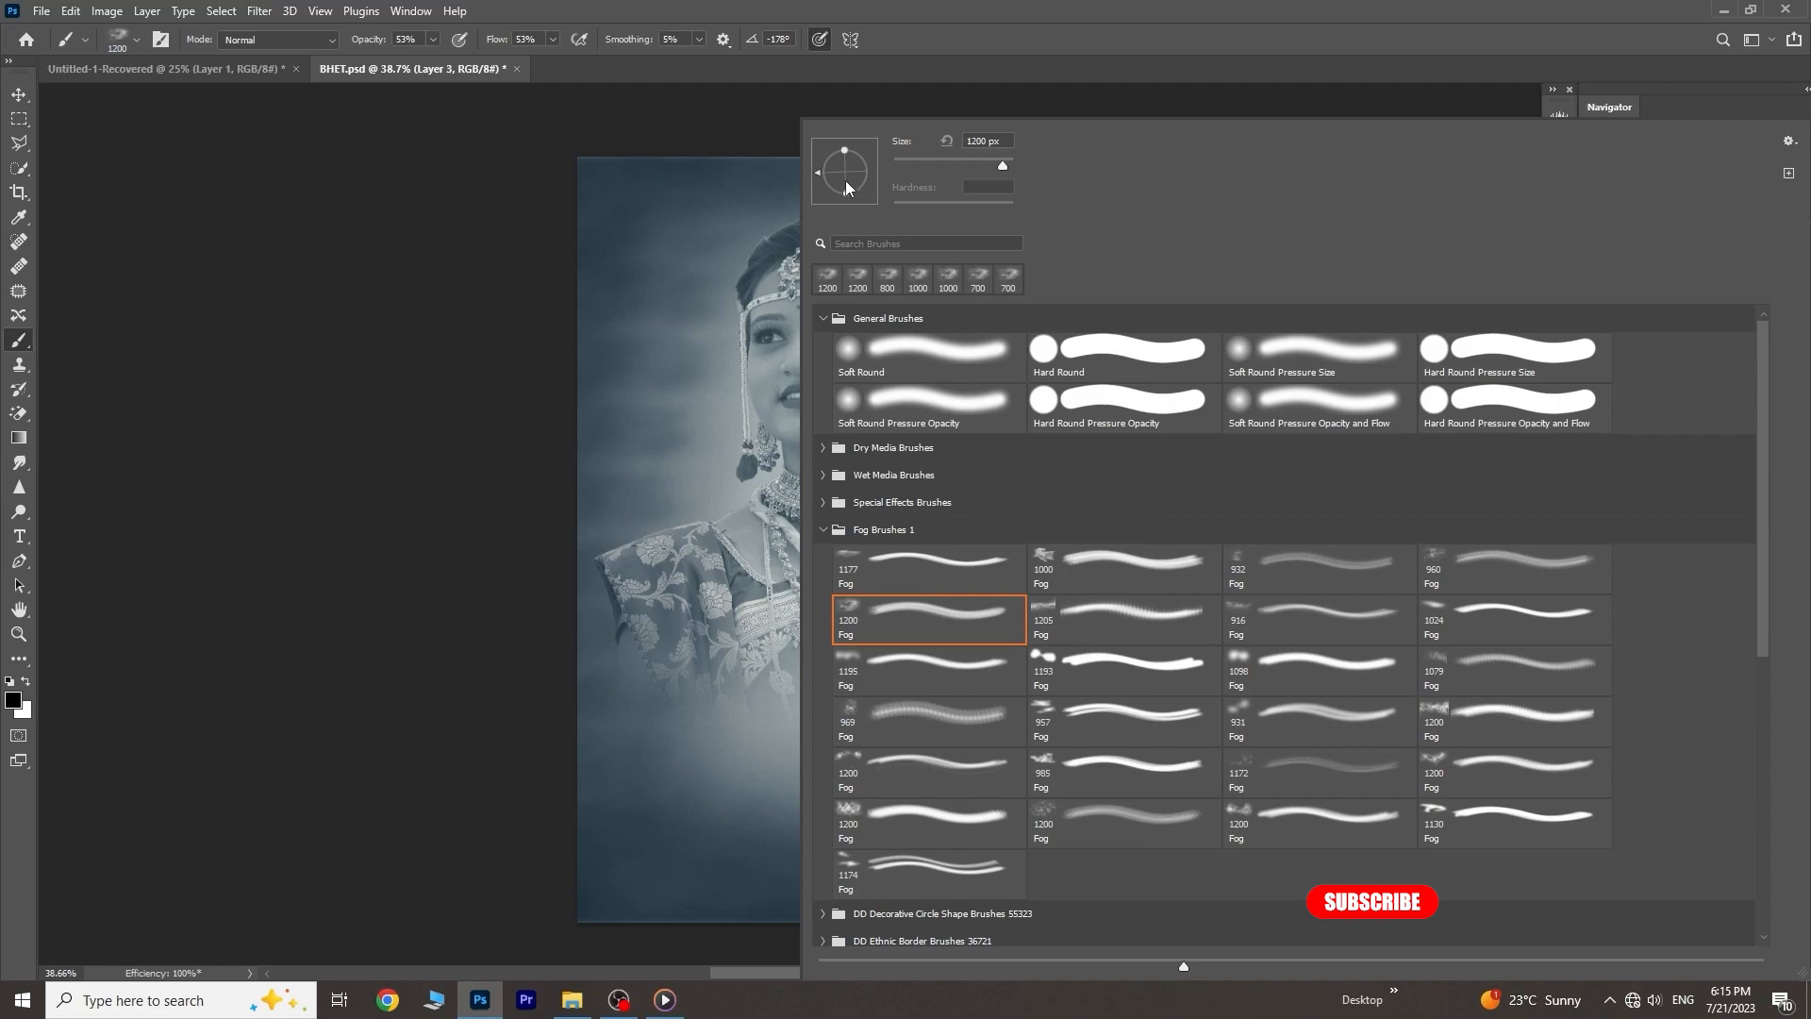
pyautogui.click(1240, 9)
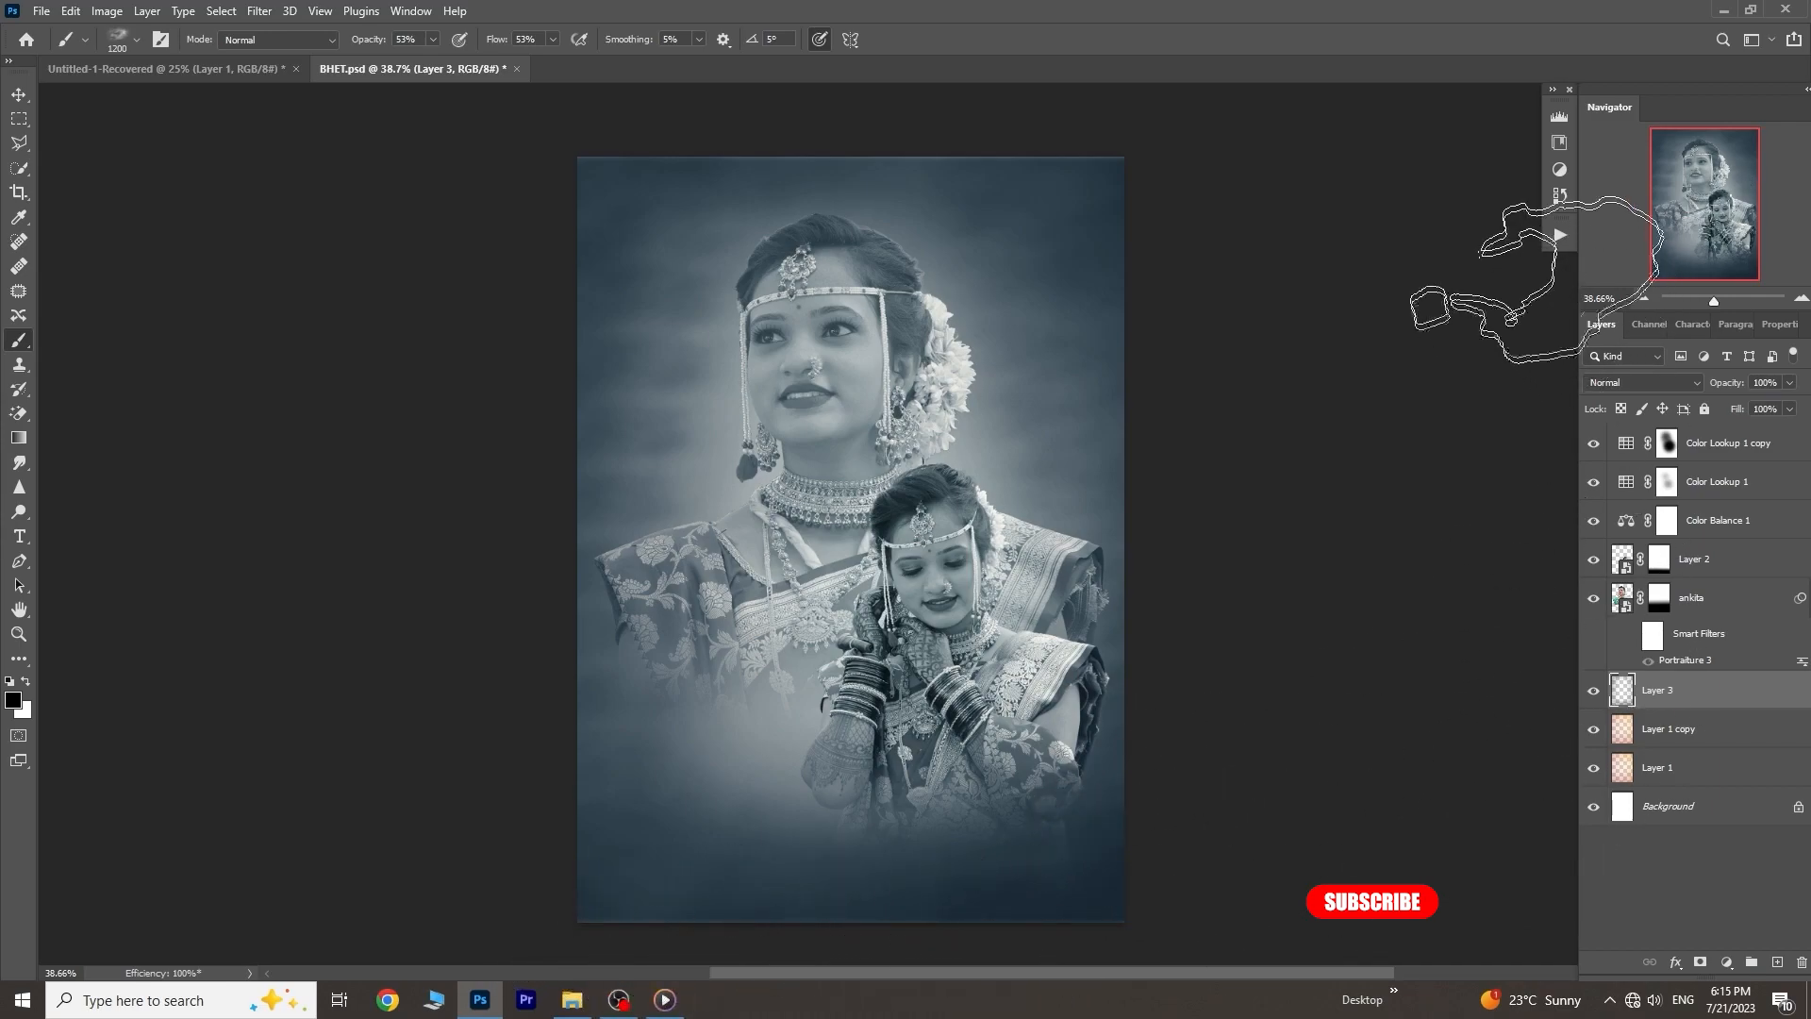
# Stamp all visible layers into a new merged layer at the top of the stack
pyautogui.click(1745, 453)
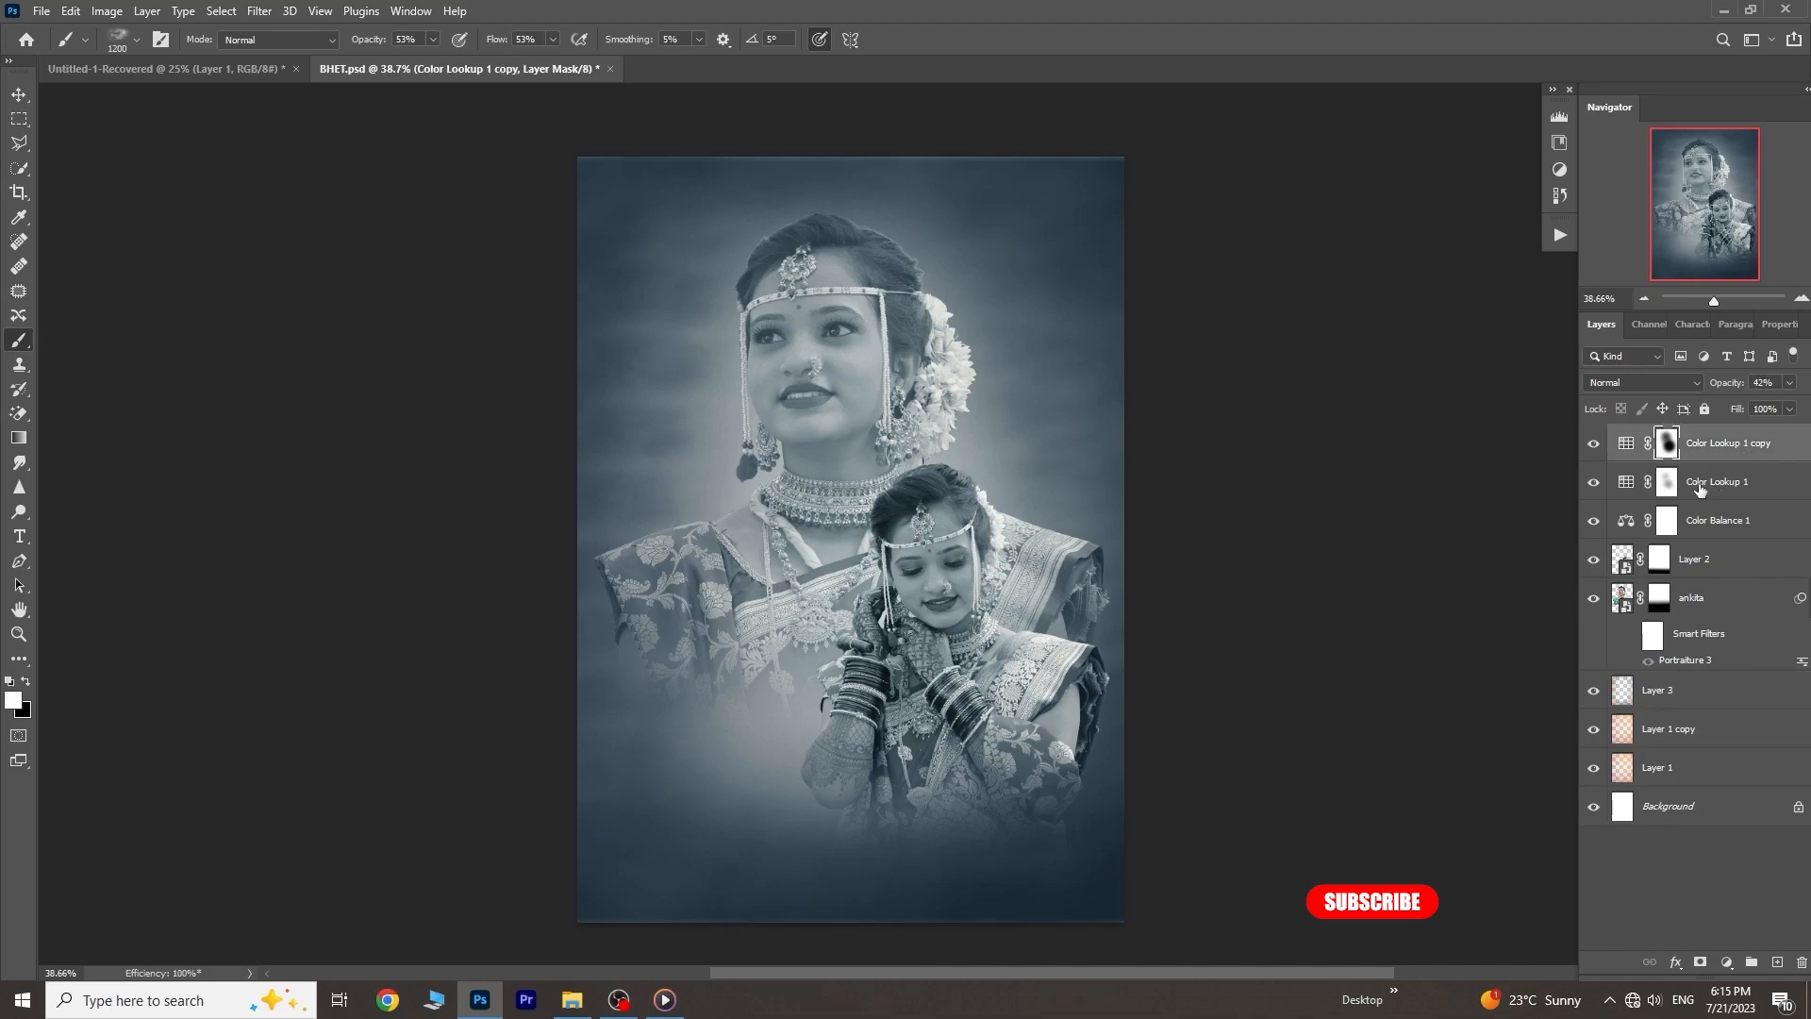
pyautogui.press('x')
pyautogui.hotkey('ctrl', 'alt', 'shift', 'e')
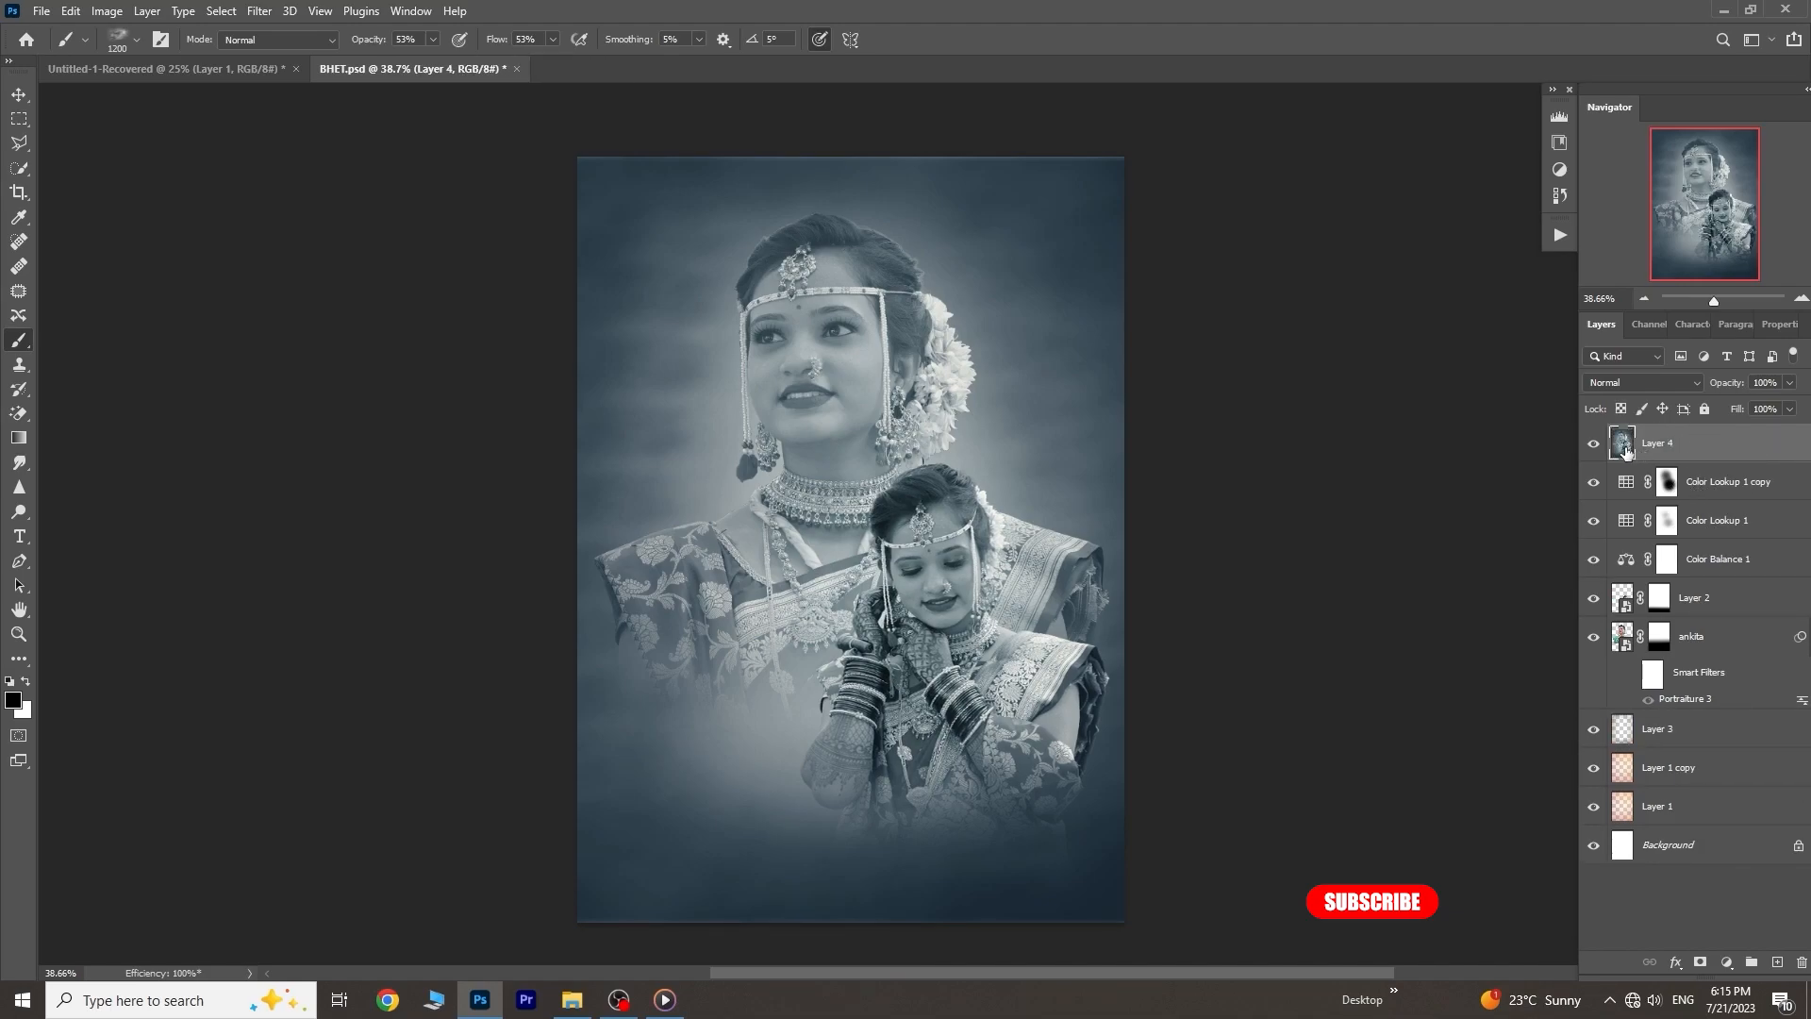
# Hide the merged layer, compare the effect of the layers below, and set the fog layer's opacity to 73%
pyautogui.click(1592, 444)
pyautogui.click(1590, 482)
pyautogui.click(1590, 482)
pyautogui.click(1589, 482)
pyautogui.click(1589, 482)
pyautogui.click(1594, 731)
pyautogui.click(1593, 731)
pyautogui.click(1678, 730)
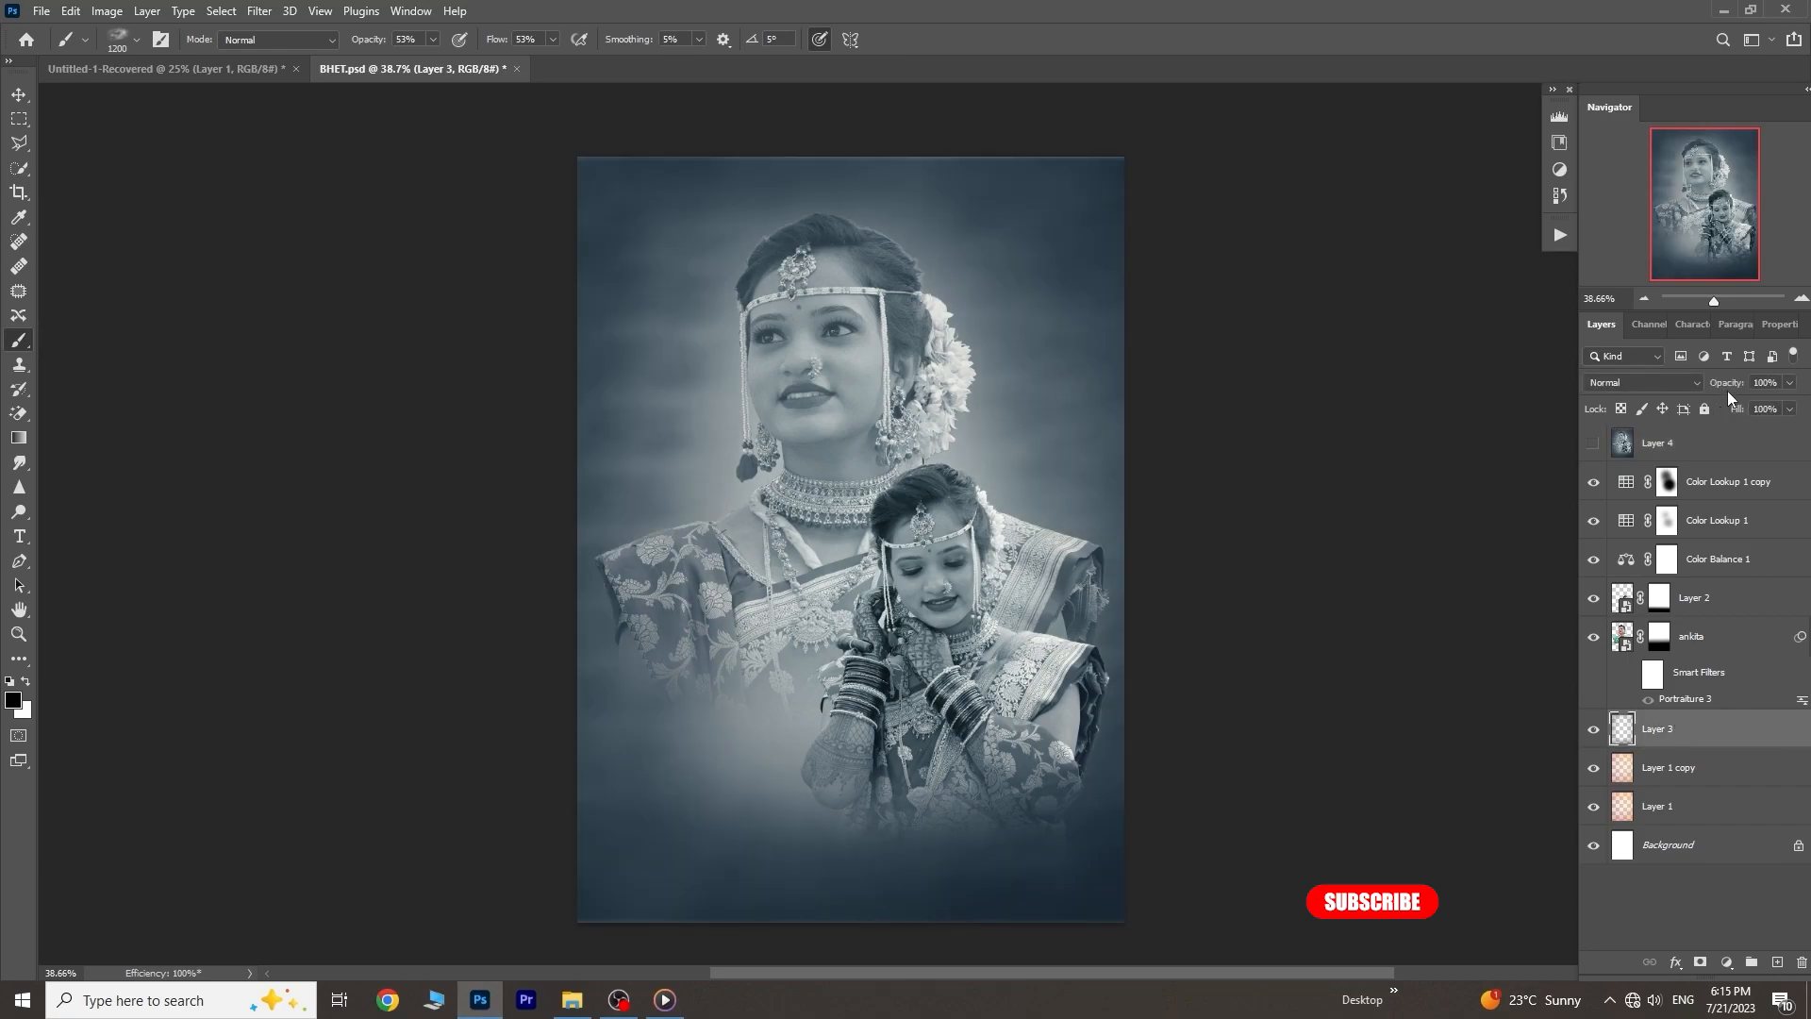
pyautogui.moveTo(1731, 390); pyautogui.dragTo(1712, 386)
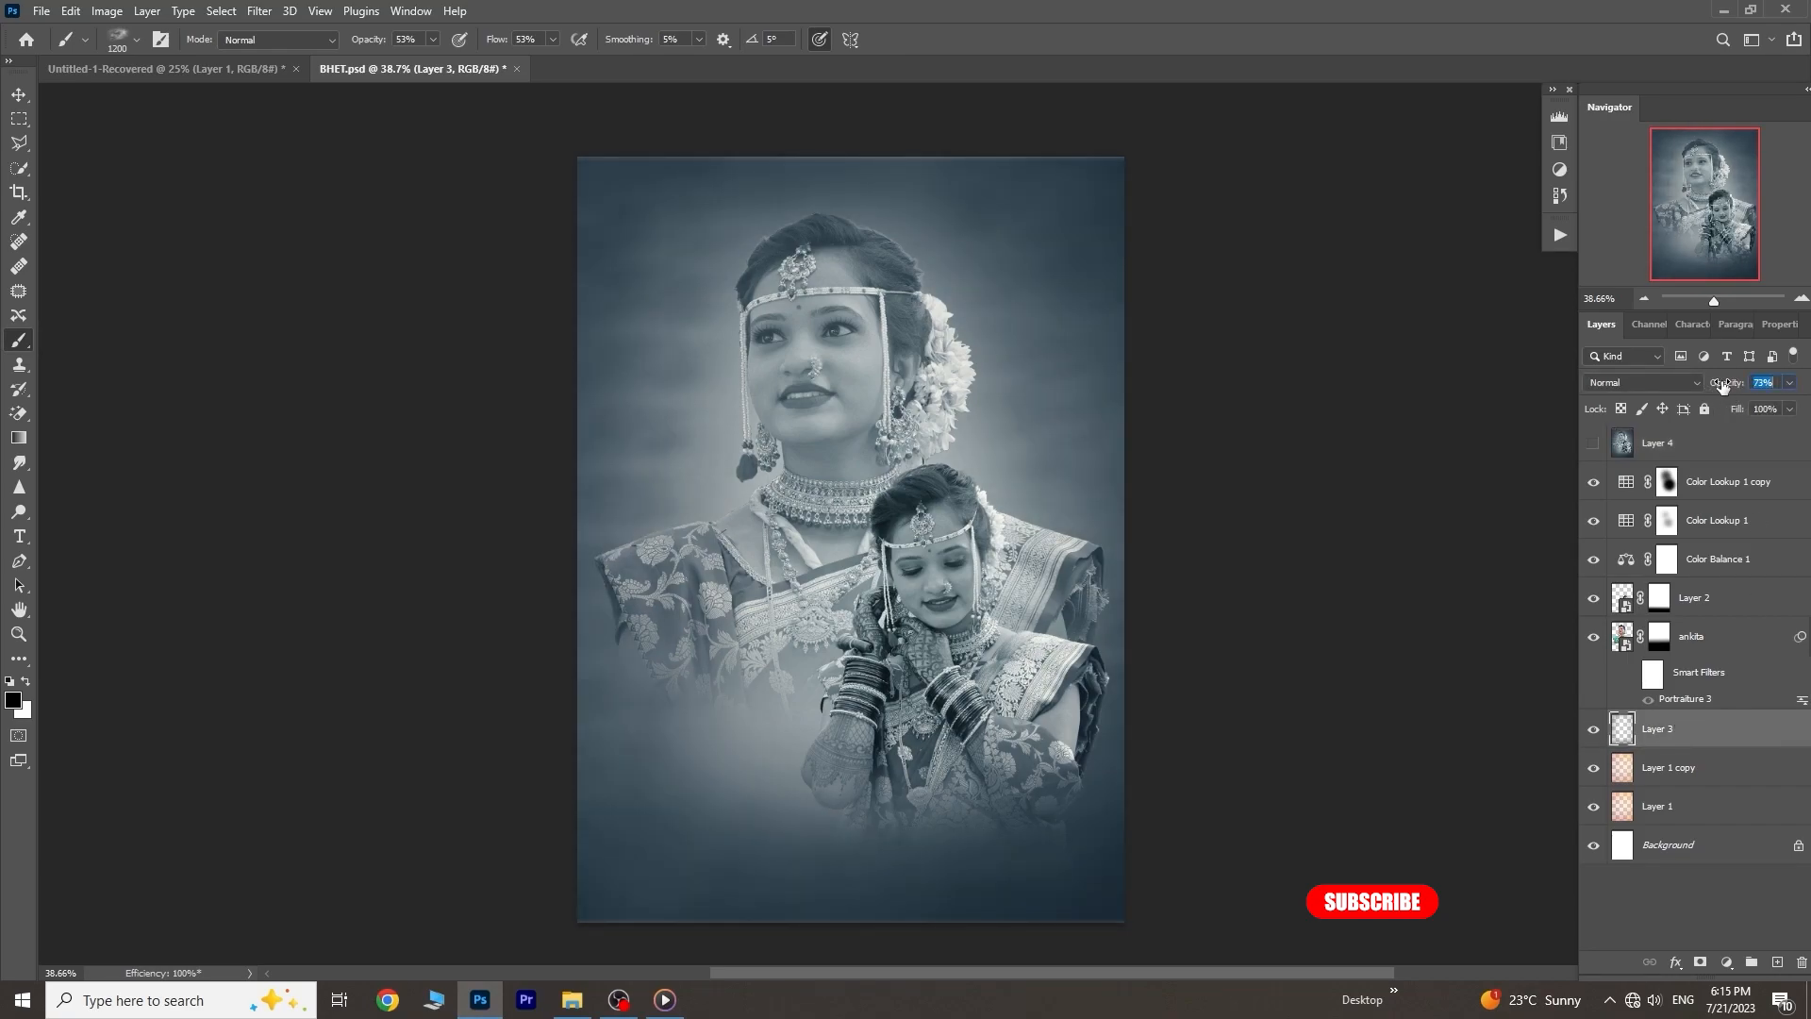
# Show the merged layer at the top of the stack again and delete it
pyautogui.click(1594, 443)
pyautogui.click(1680, 454)
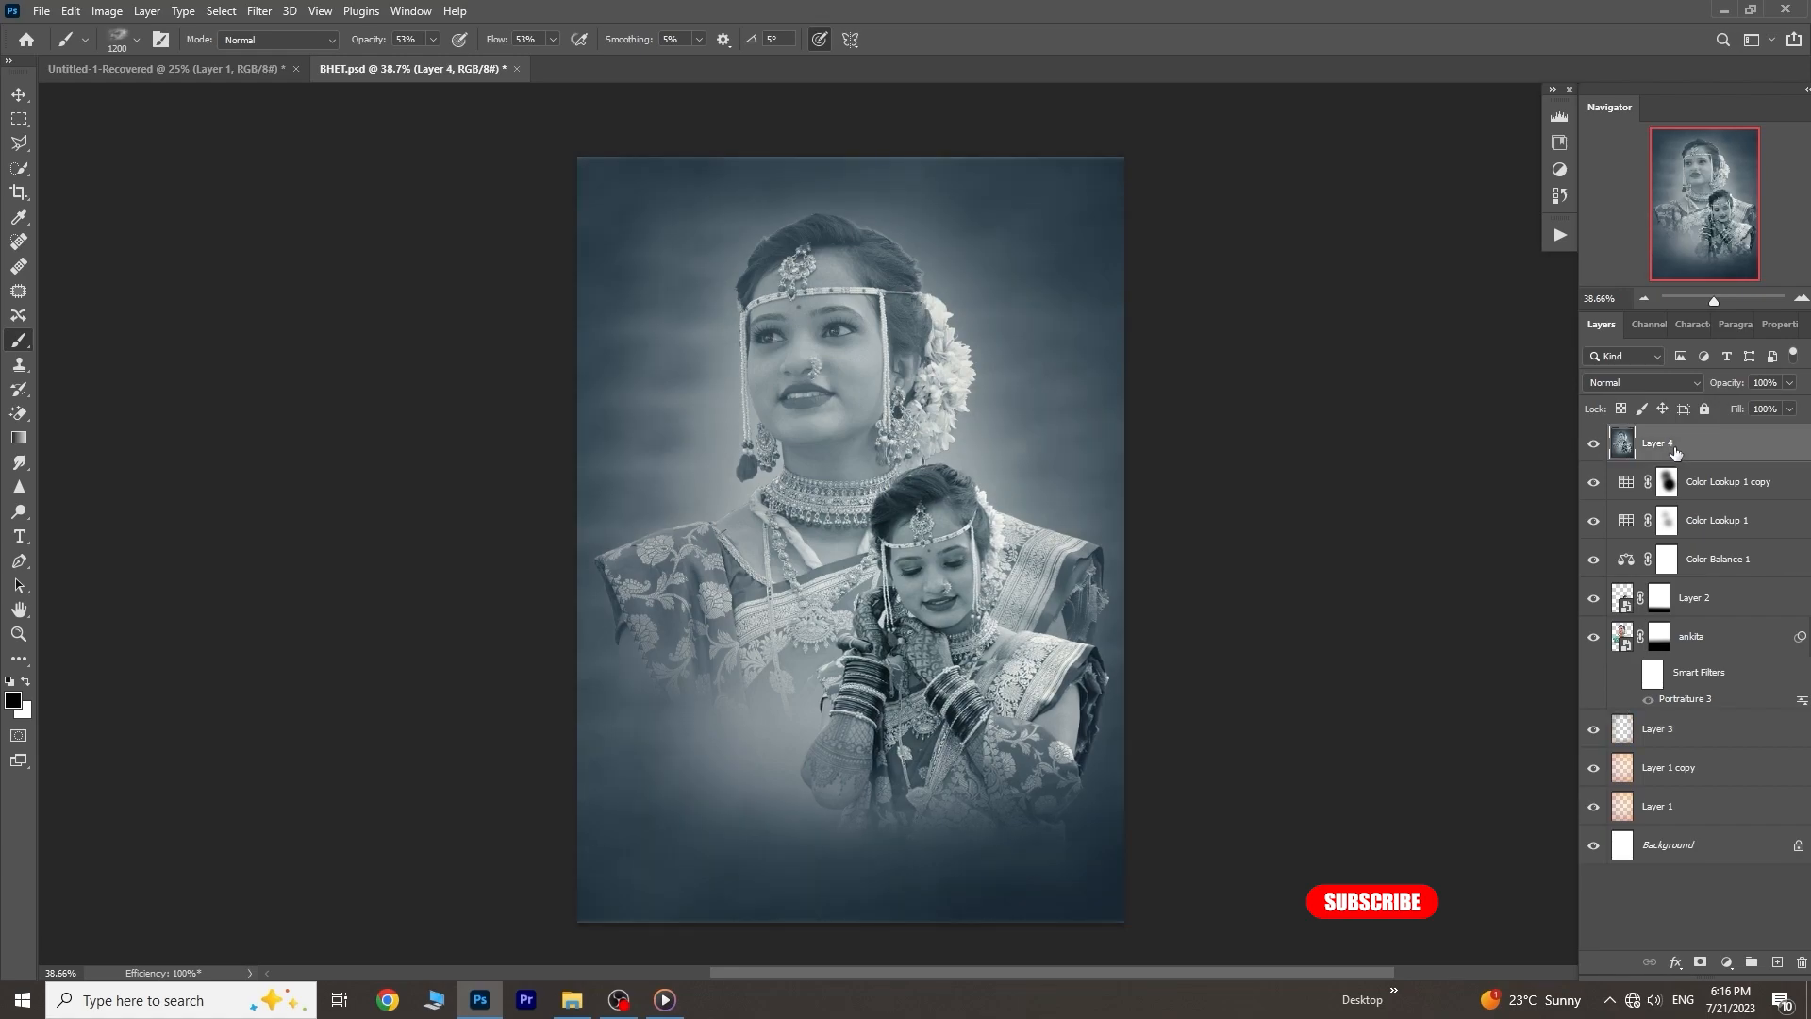
pyautogui.press('Delete')
# Stretch the fog layer horizontally past the page edge and shift it slightly so it frames the portraits
pyautogui.click(1711, 705)
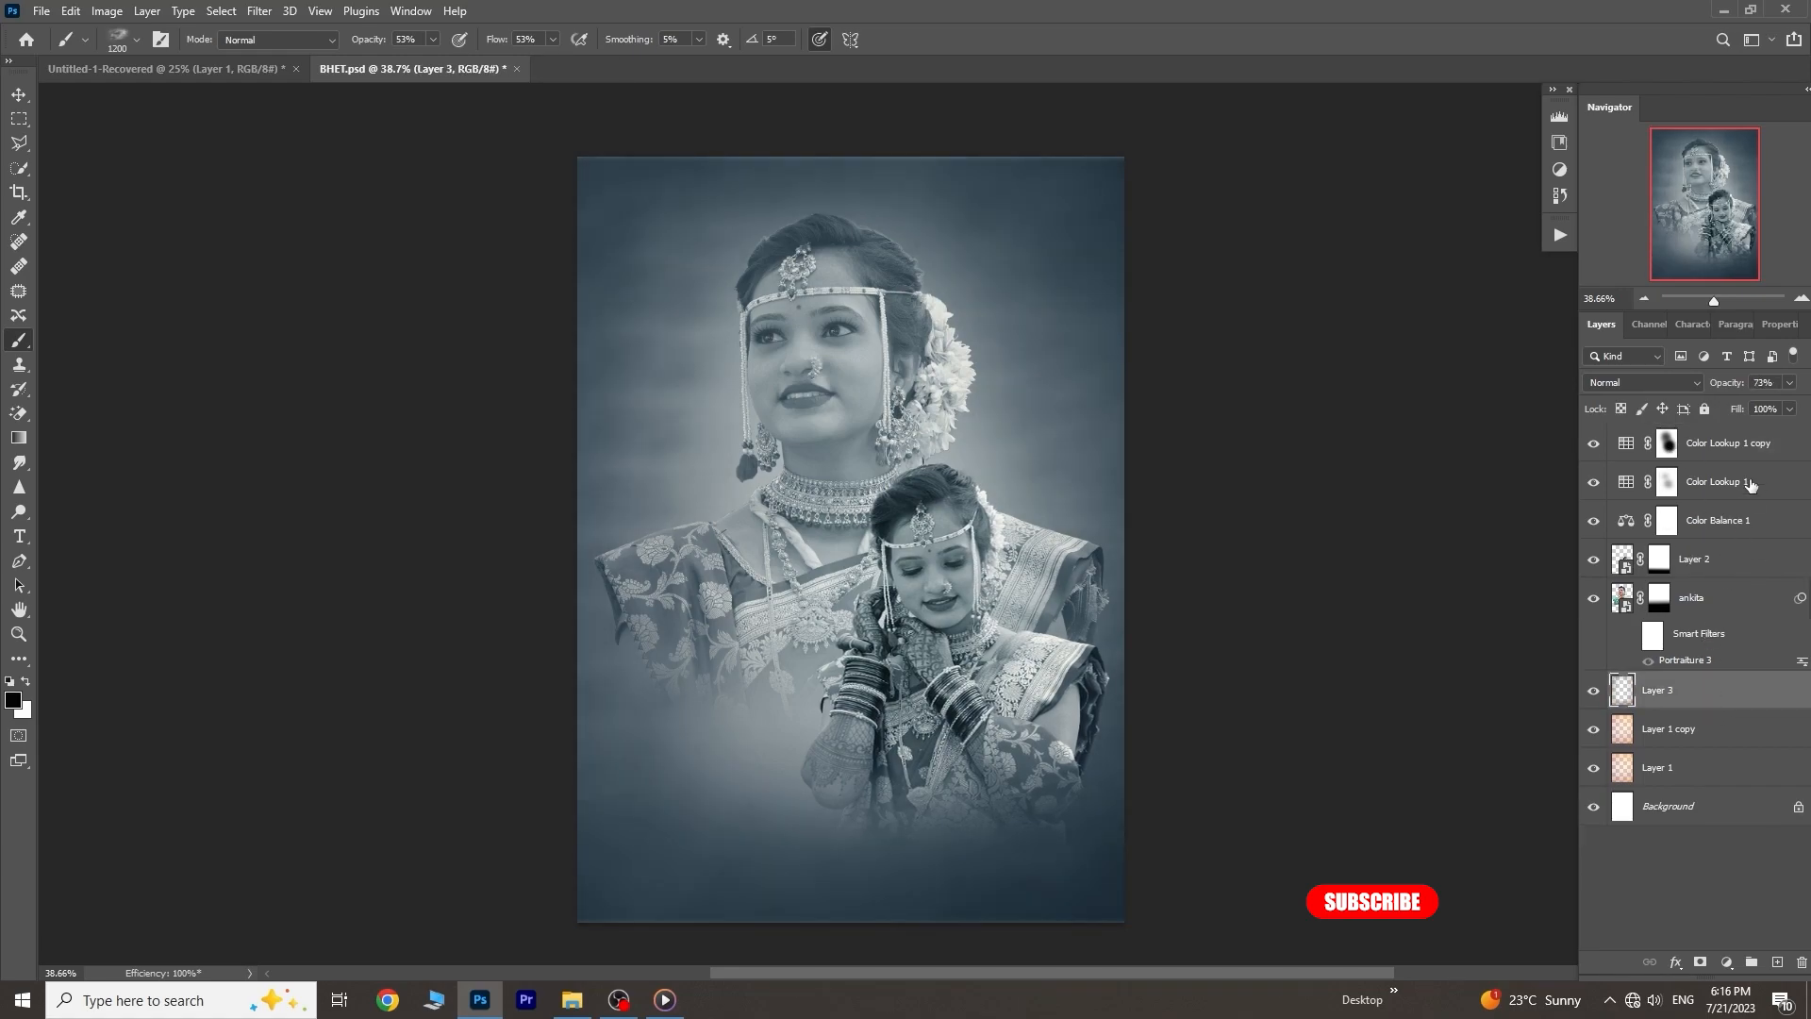
pyautogui.click(1594, 693)
pyautogui.click(1594, 692)
pyautogui.hotkey('ctrl', 't')
pyautogui.moveTo(1123, 536); pyautogui.dragTo(1185, 529)
pyautogui.moveTo(1059, 534)
pyautogui.mouseDown()
pyautogui.moveTo(1037, 545)
pyautogui.moveTo(1036, 523)
pyautogui.mouseUp()
pyautogui.press('Return')
pyautogui.press('b')
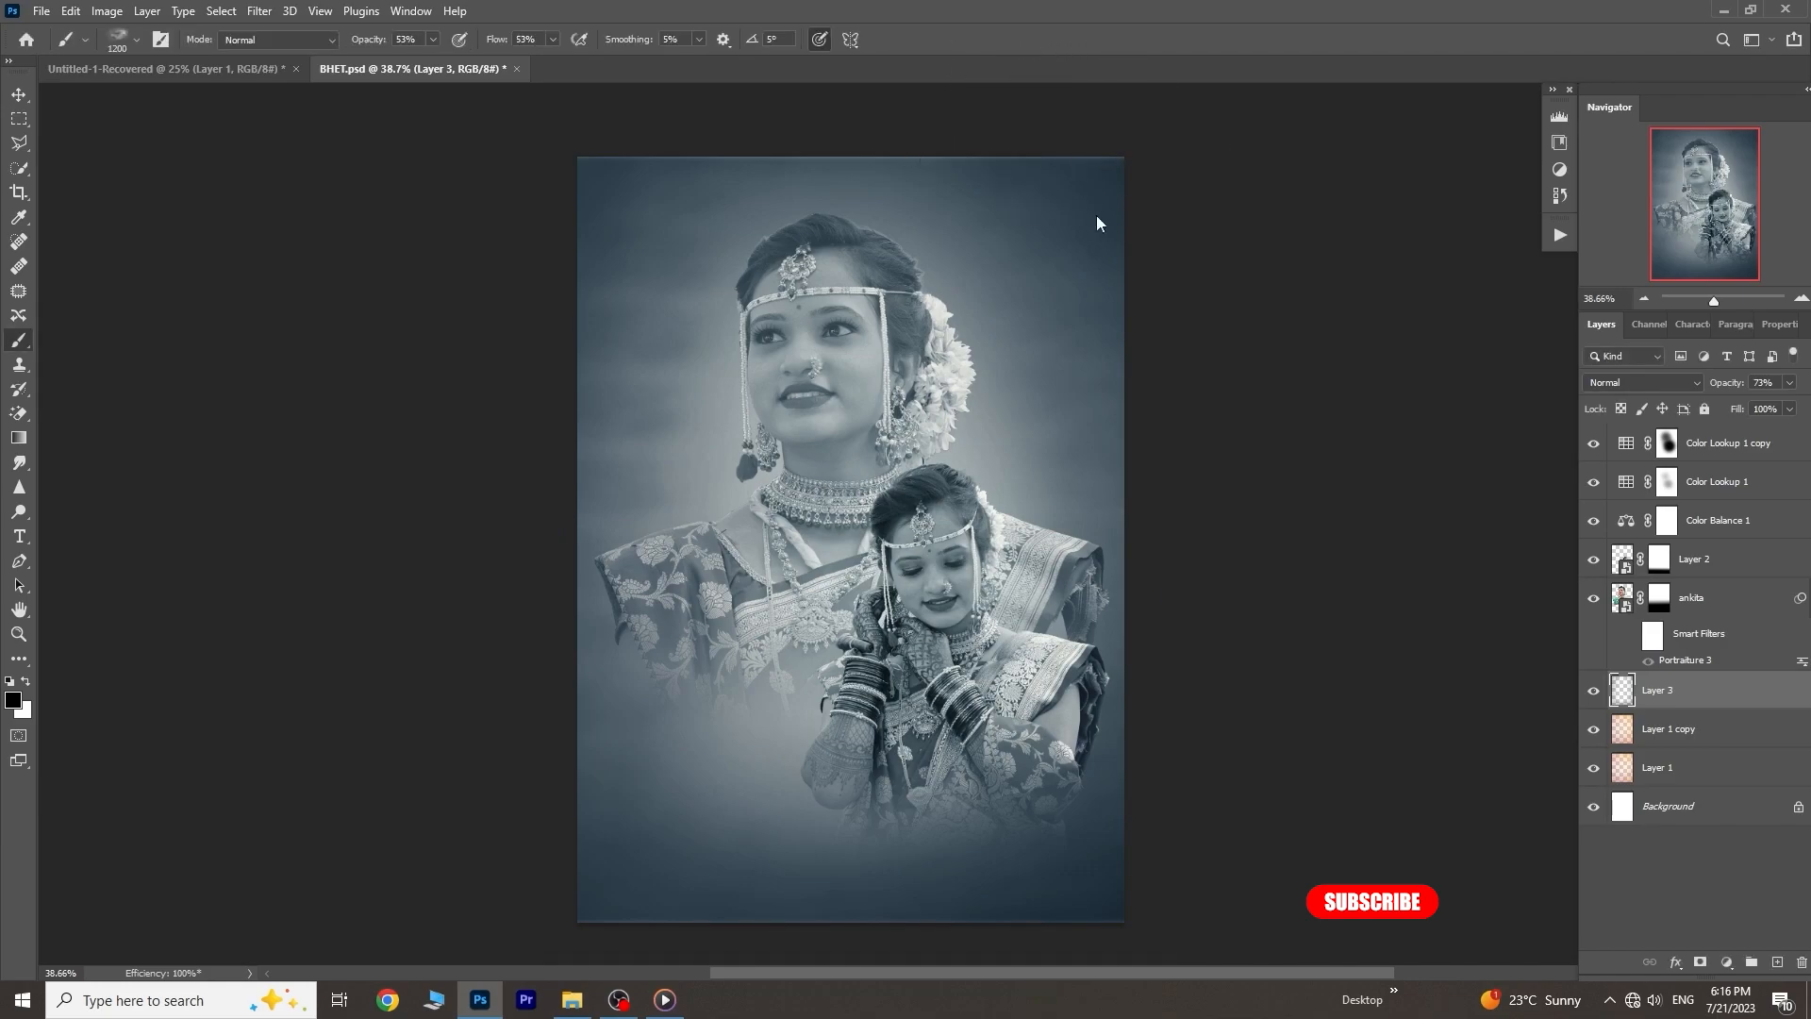
# Stamp all visible layers into a new merged layer above the upper Color Lookup layer
pyautogui.click(1734, 450)
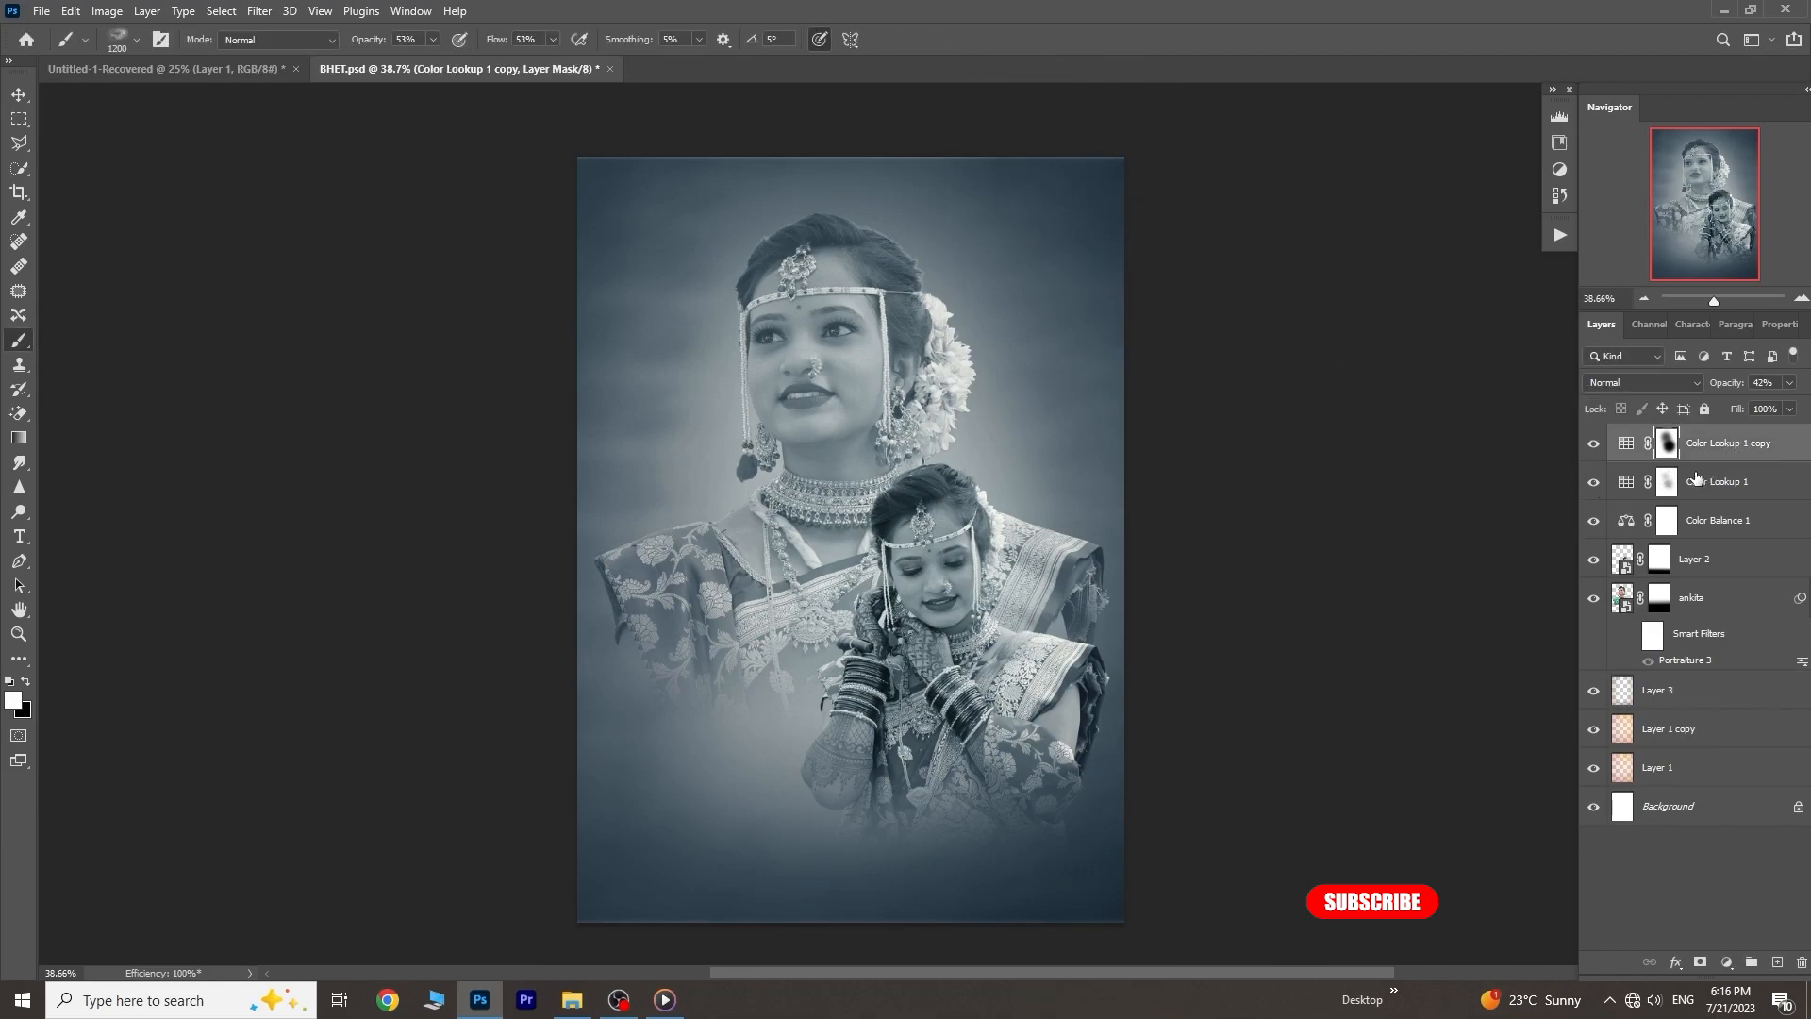
pyautogui.hotkey('ctrl', 'shift', 'alt', 'e')
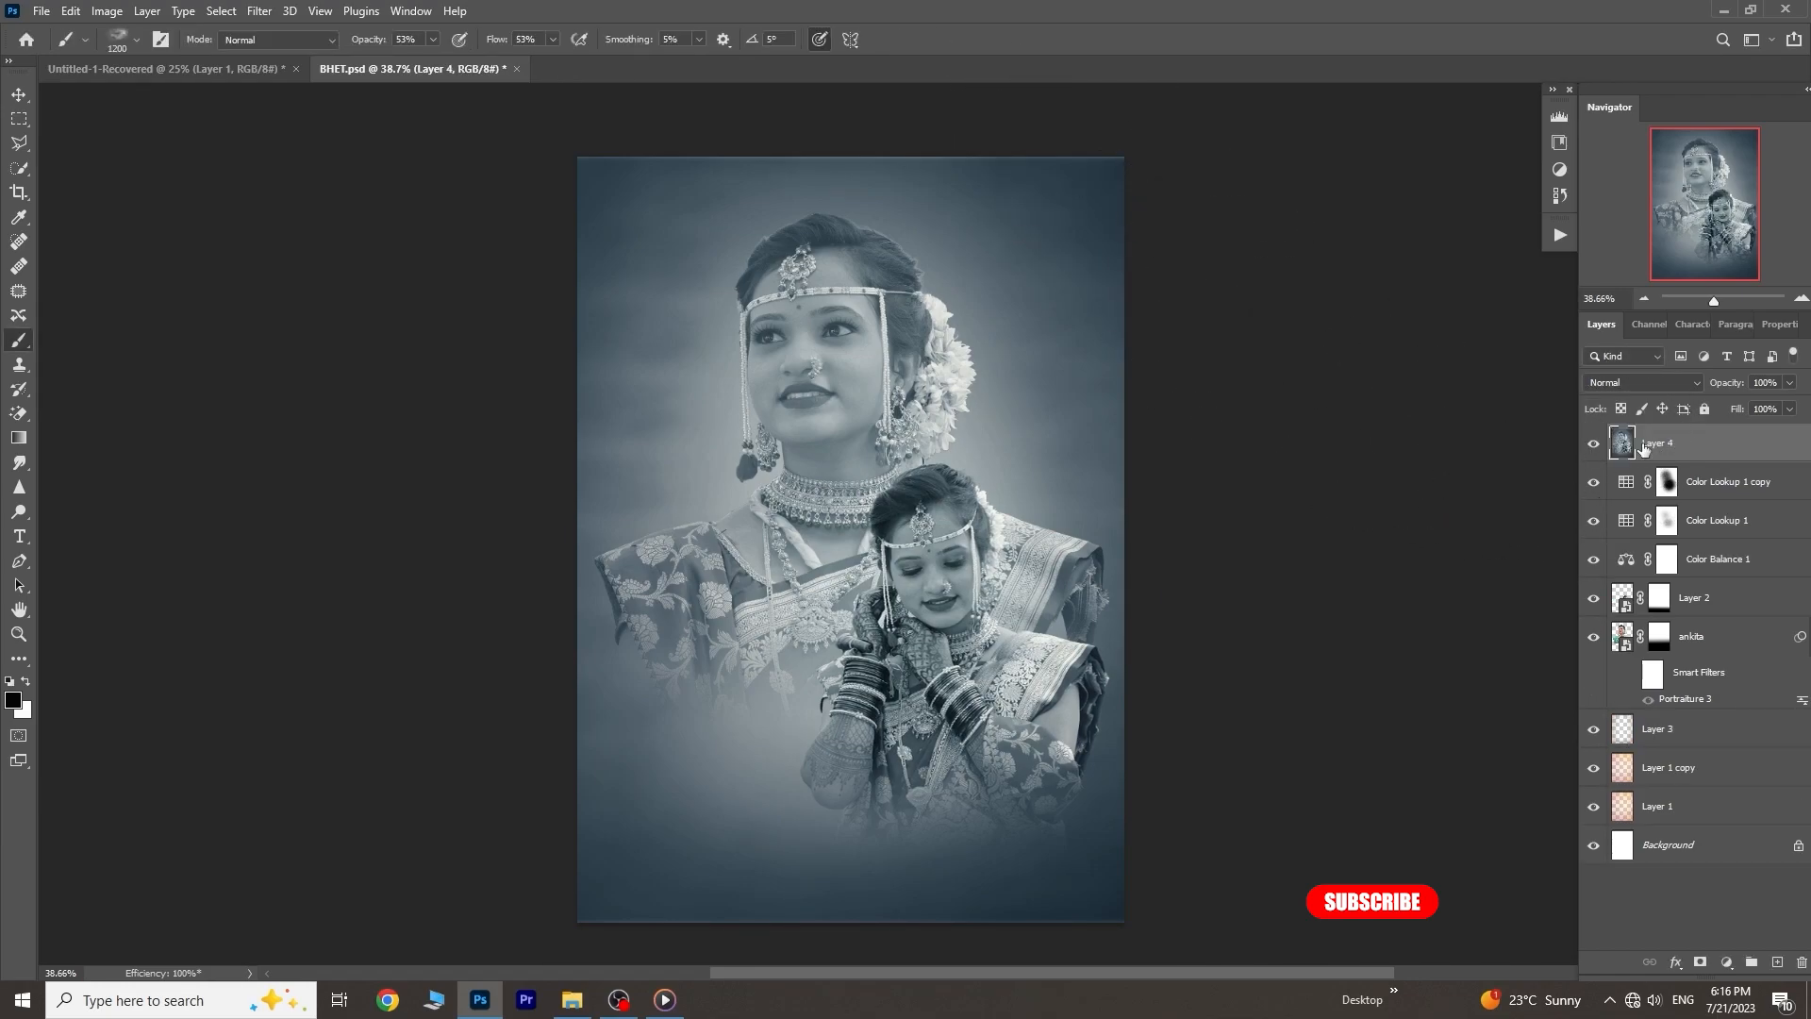
pyautogui.click(19, 95)
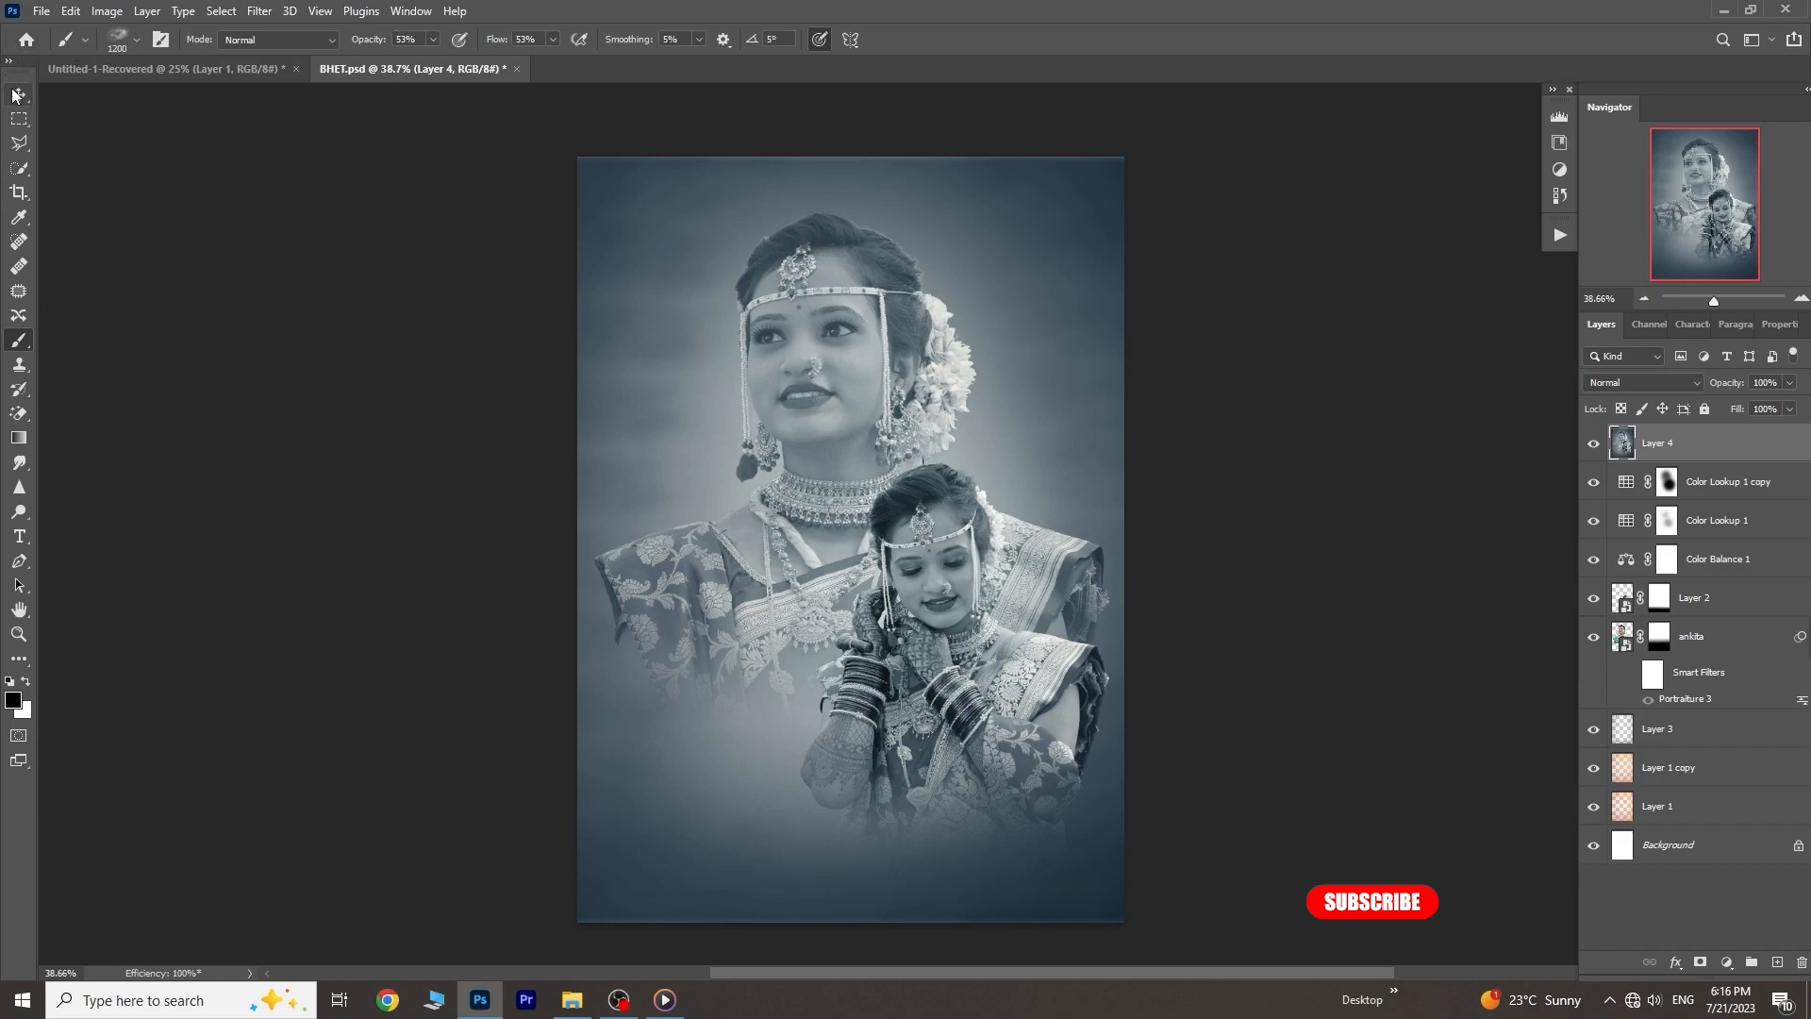
# Apply the Color Efex Pro 4 Cross Balance filter with Daylight To Tungsten (3) at 72% strength
pyautogui.click(257, 11)
pyautogui.moveTo(279, 460)
pyautogui.click(531, 479)
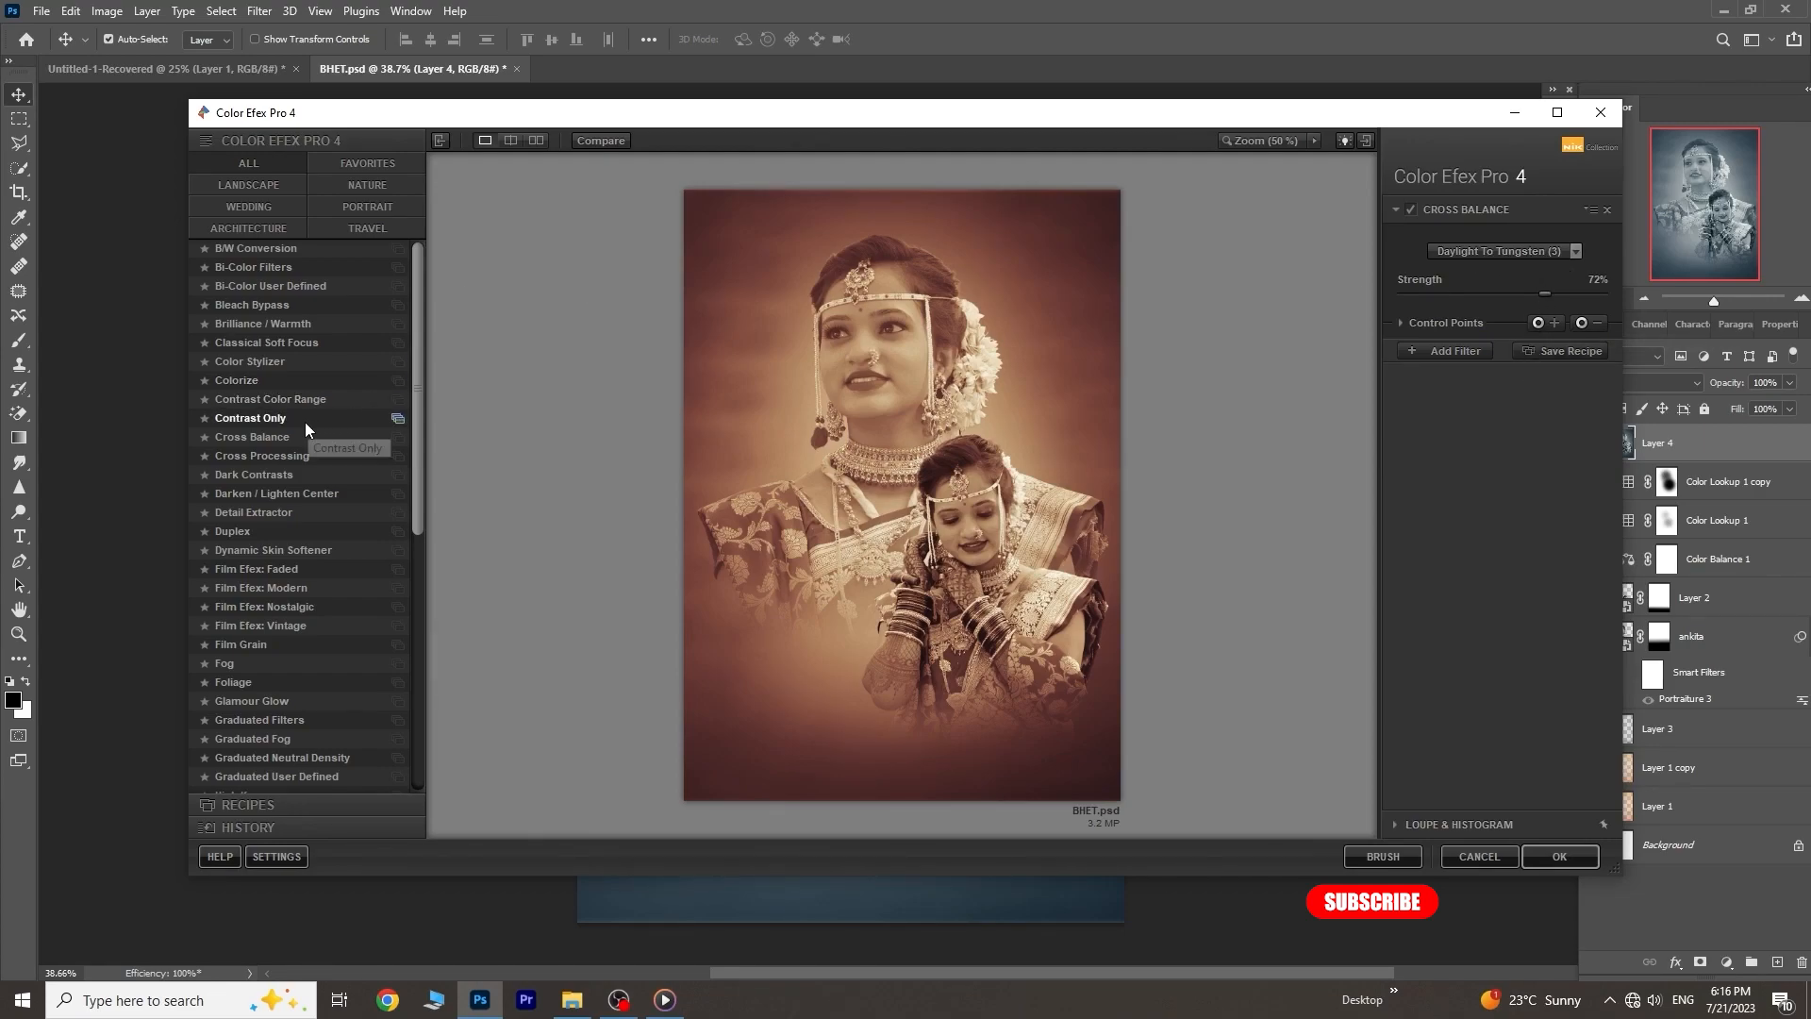
pyautogui.click(1568, 854)
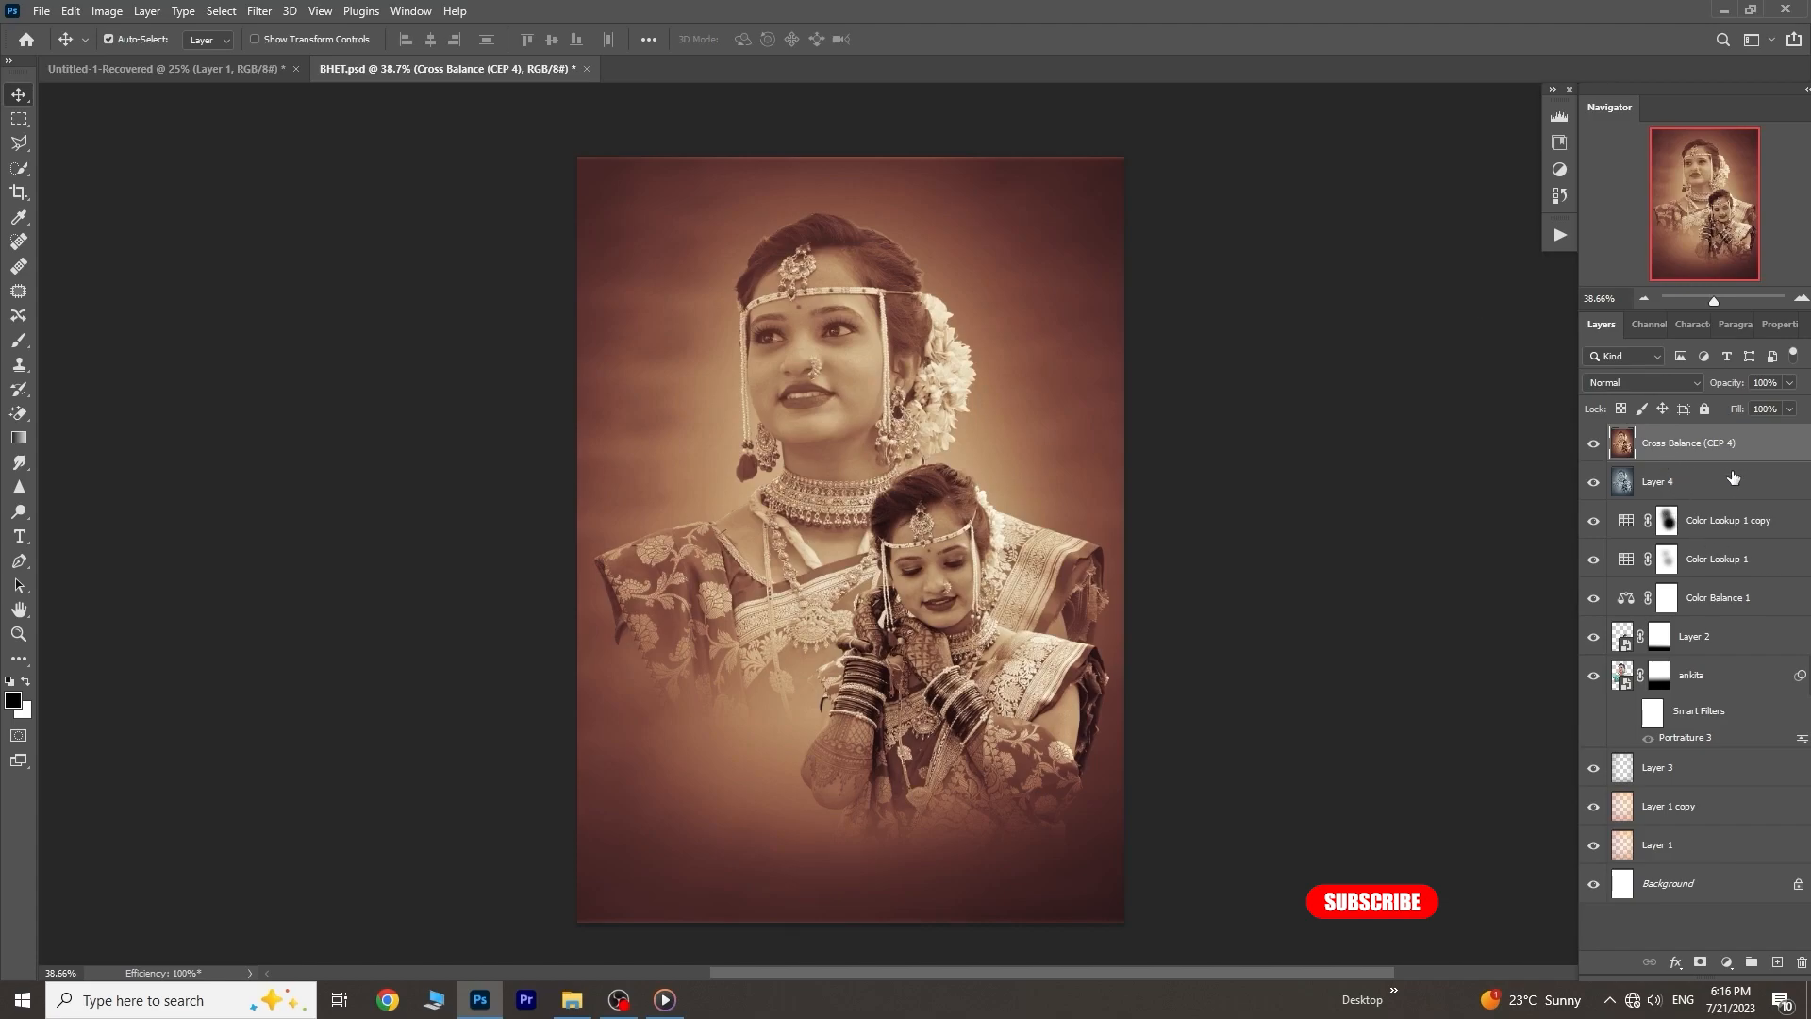
# Open the Cross Balance layer in Camera Raw, set temperature -2, tint +5 and contrast +3, and raise Dehaze slightly
pyautogui.click(258, 10)
pyautogui.click(302, 151)
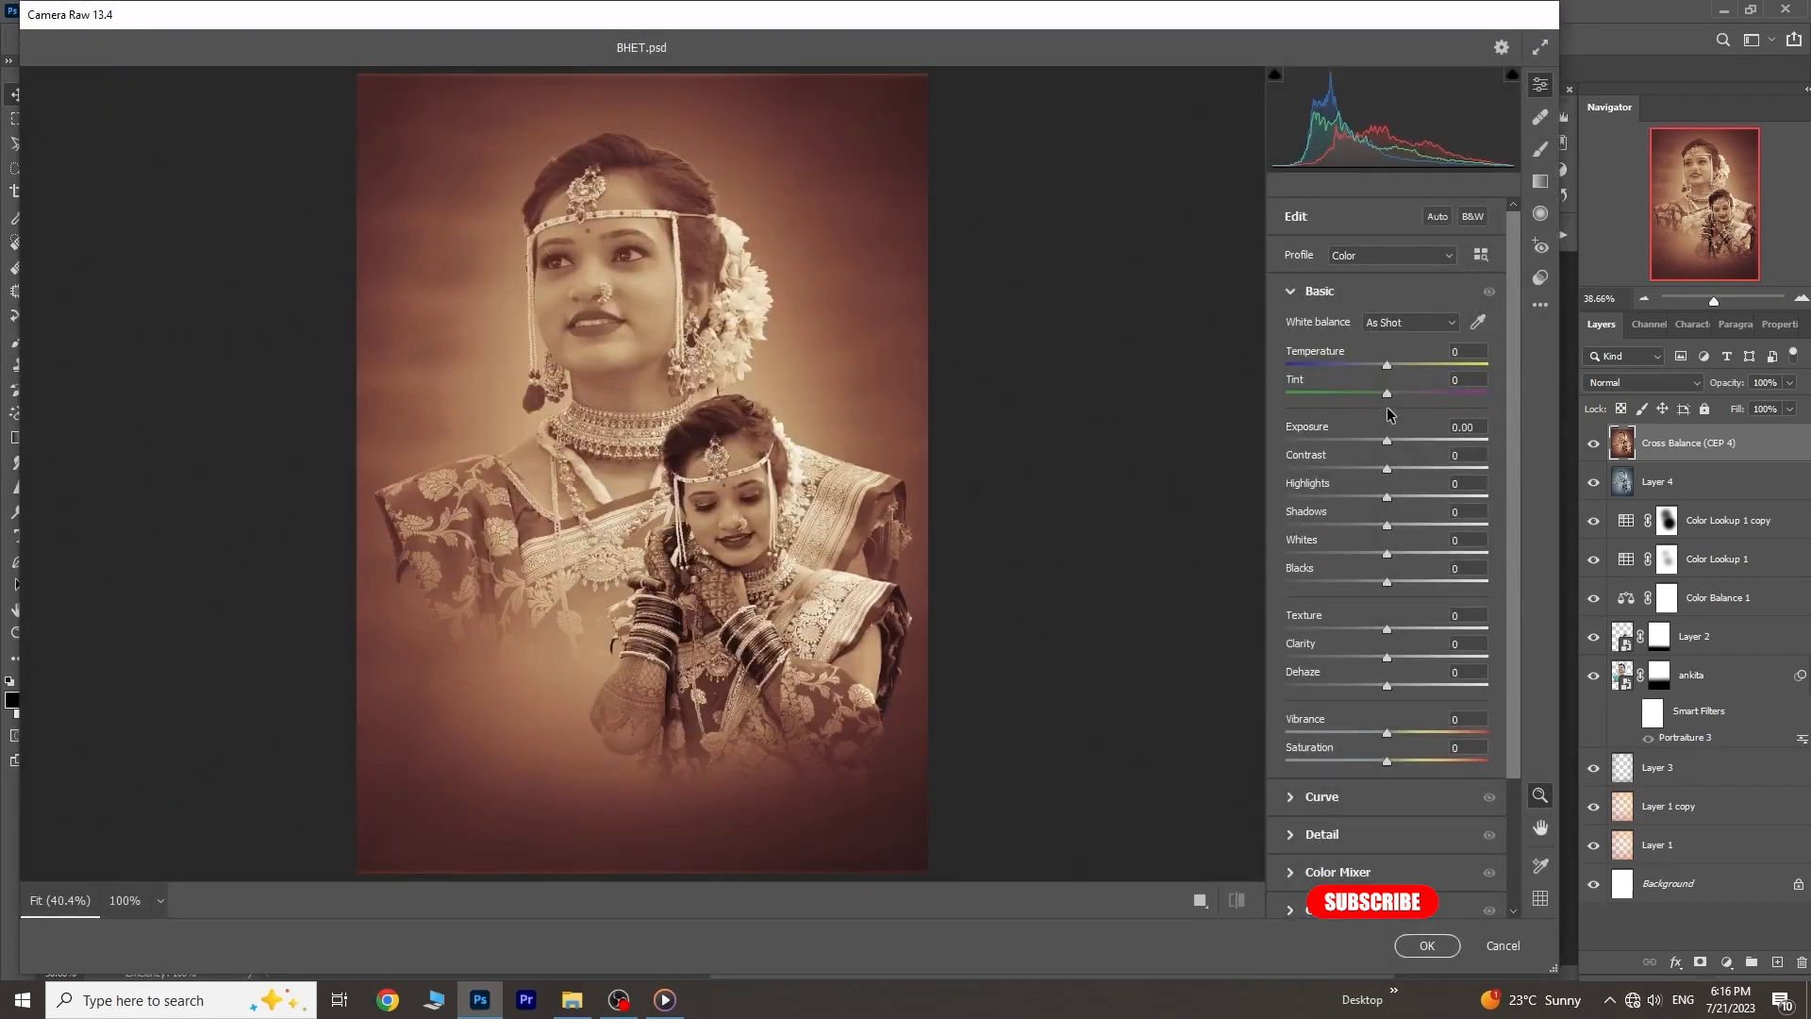
pyautogui.moveTo(1389, 390); pyautogui.dragTo(1384, 371)
pyautogui.moveTo(1391, 474); pyautogui.dragTo(1394, 473)
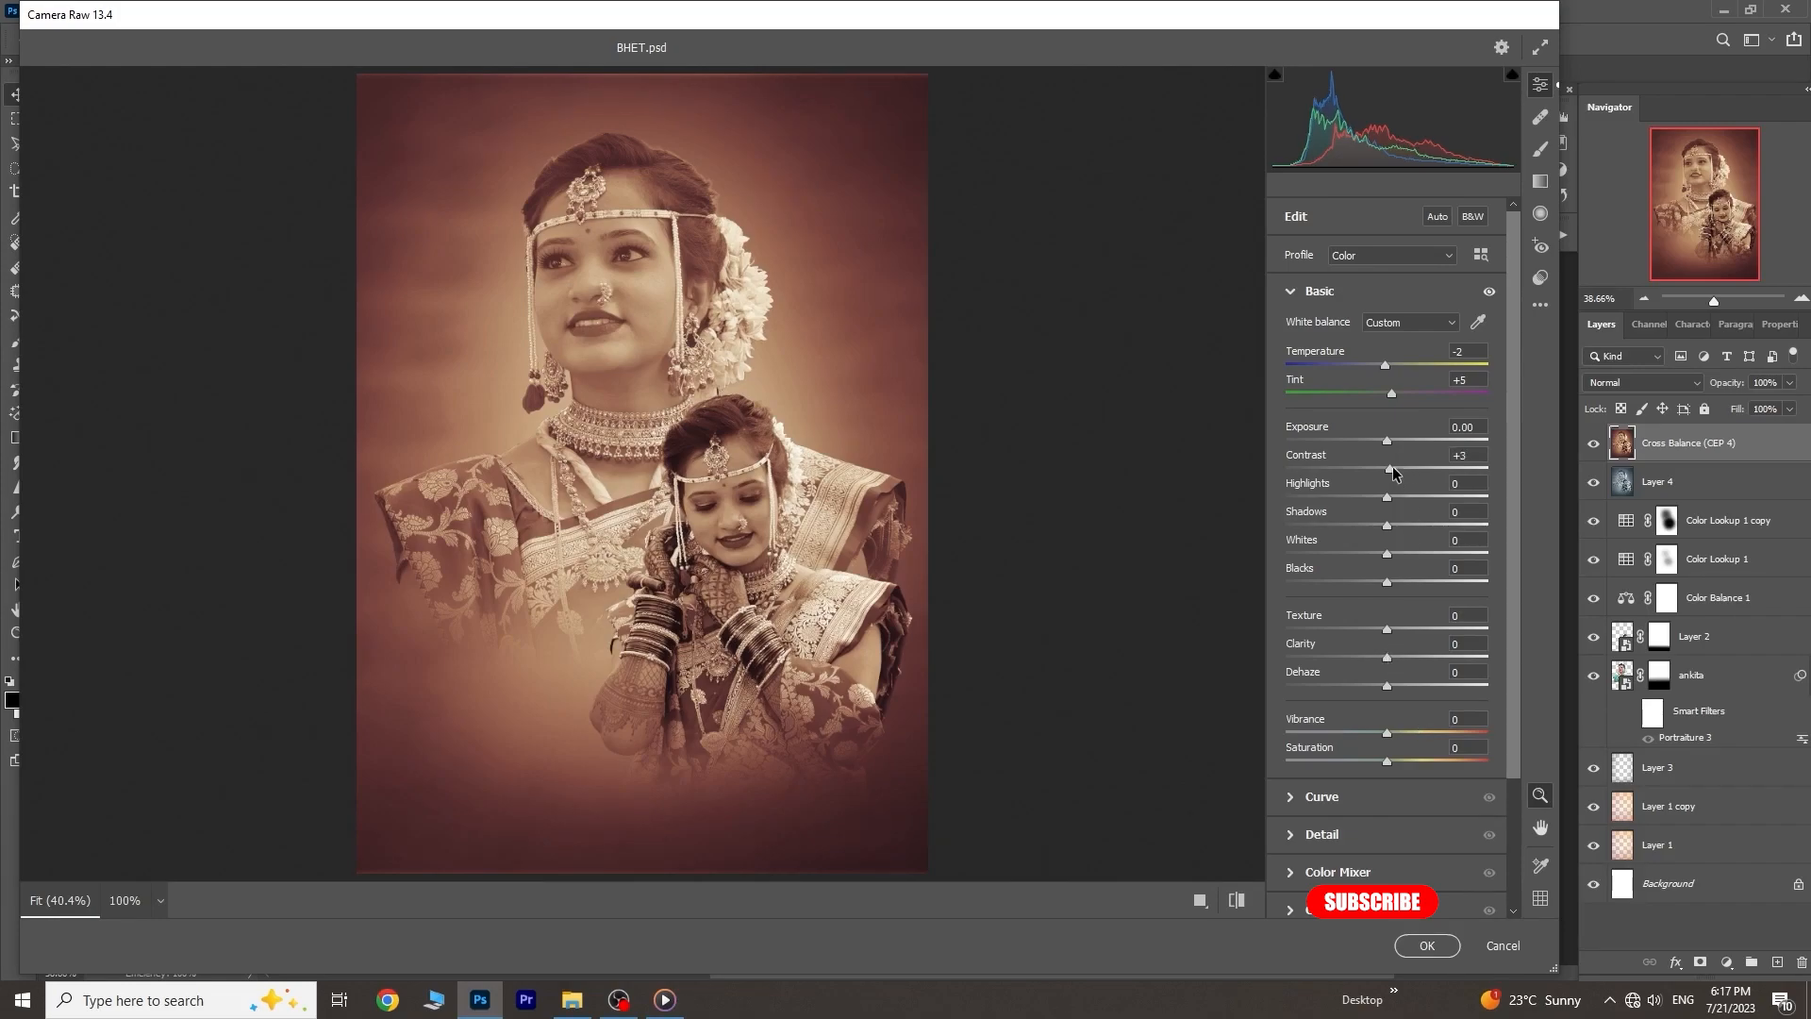
pyautogui.moveTo(1392, 685); pyautogui.dragTo(1406, 687)
# Set the Camera Raw effects vignetting to -36 to darken the page edges, and apply the filter
pyautogui.scroll(-3, 1412, 755)
pyautogui.click(1326, 633)
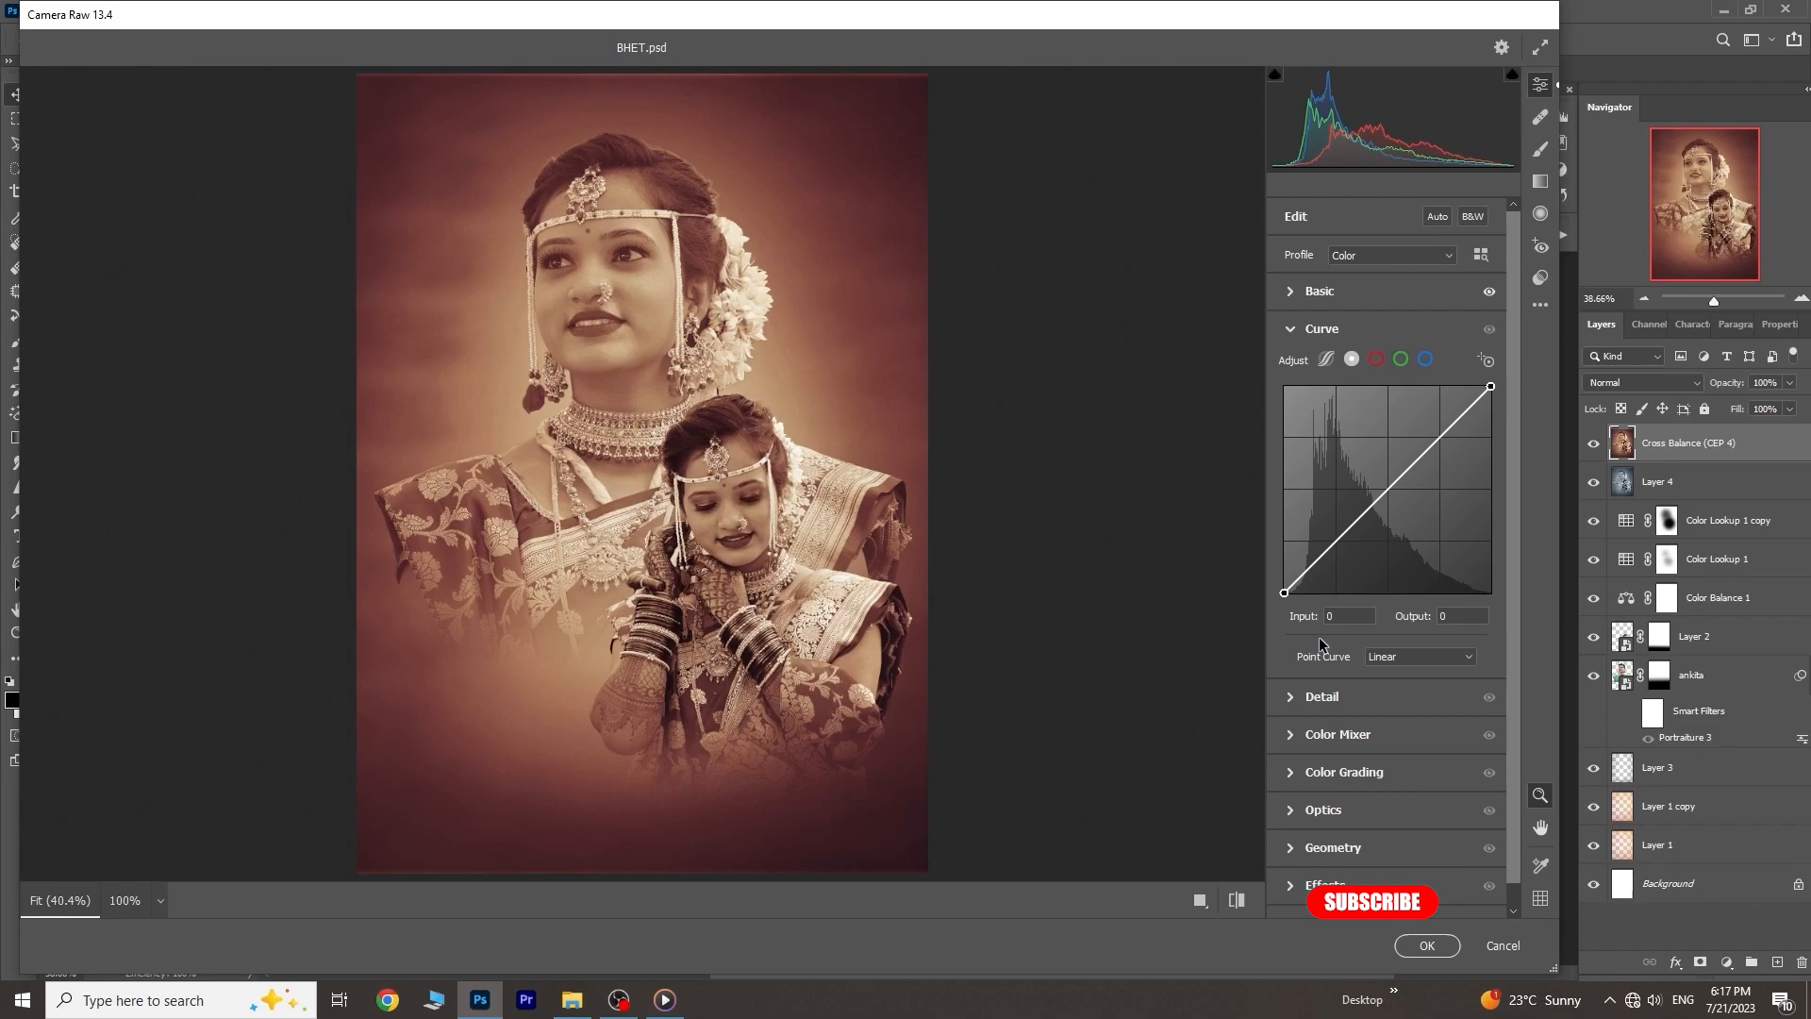
pyautogui.click(1344, 719)
pyautogui.scroll(-3, 1415, 519)
pyautogui.scroll(3, 1479, 314)
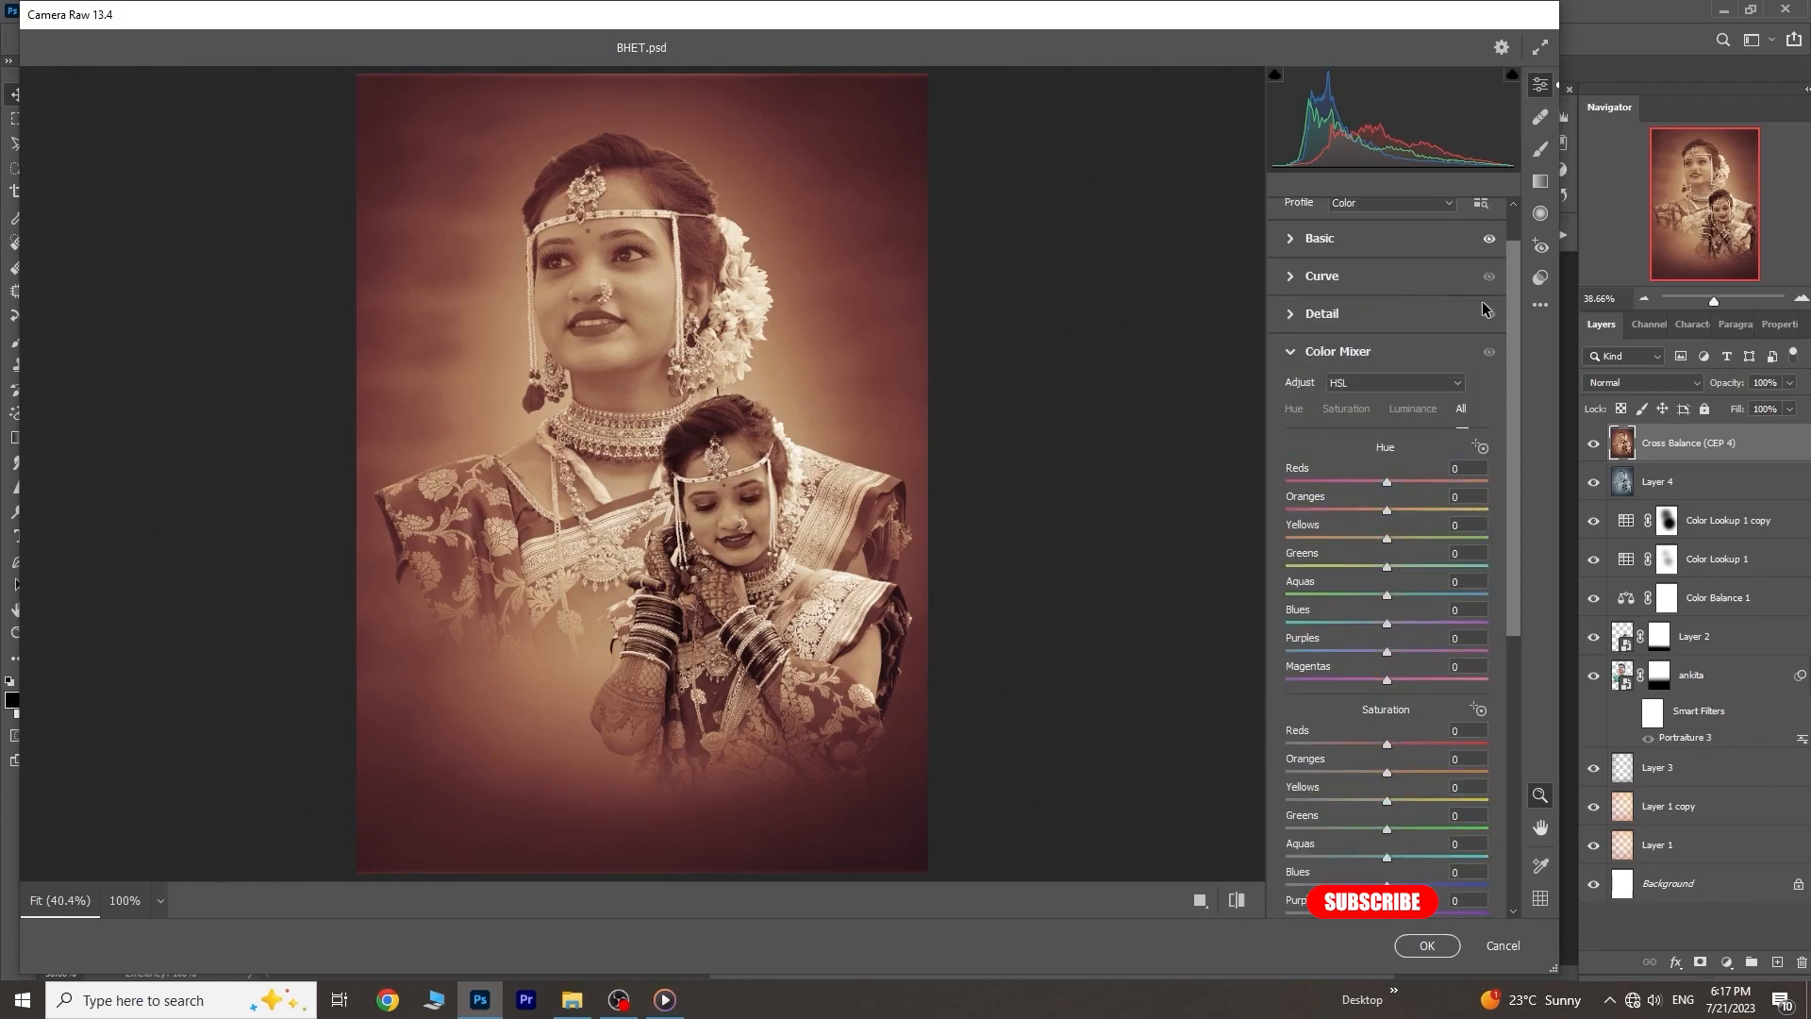
pyautogui.scroll(1, 1500, 547)
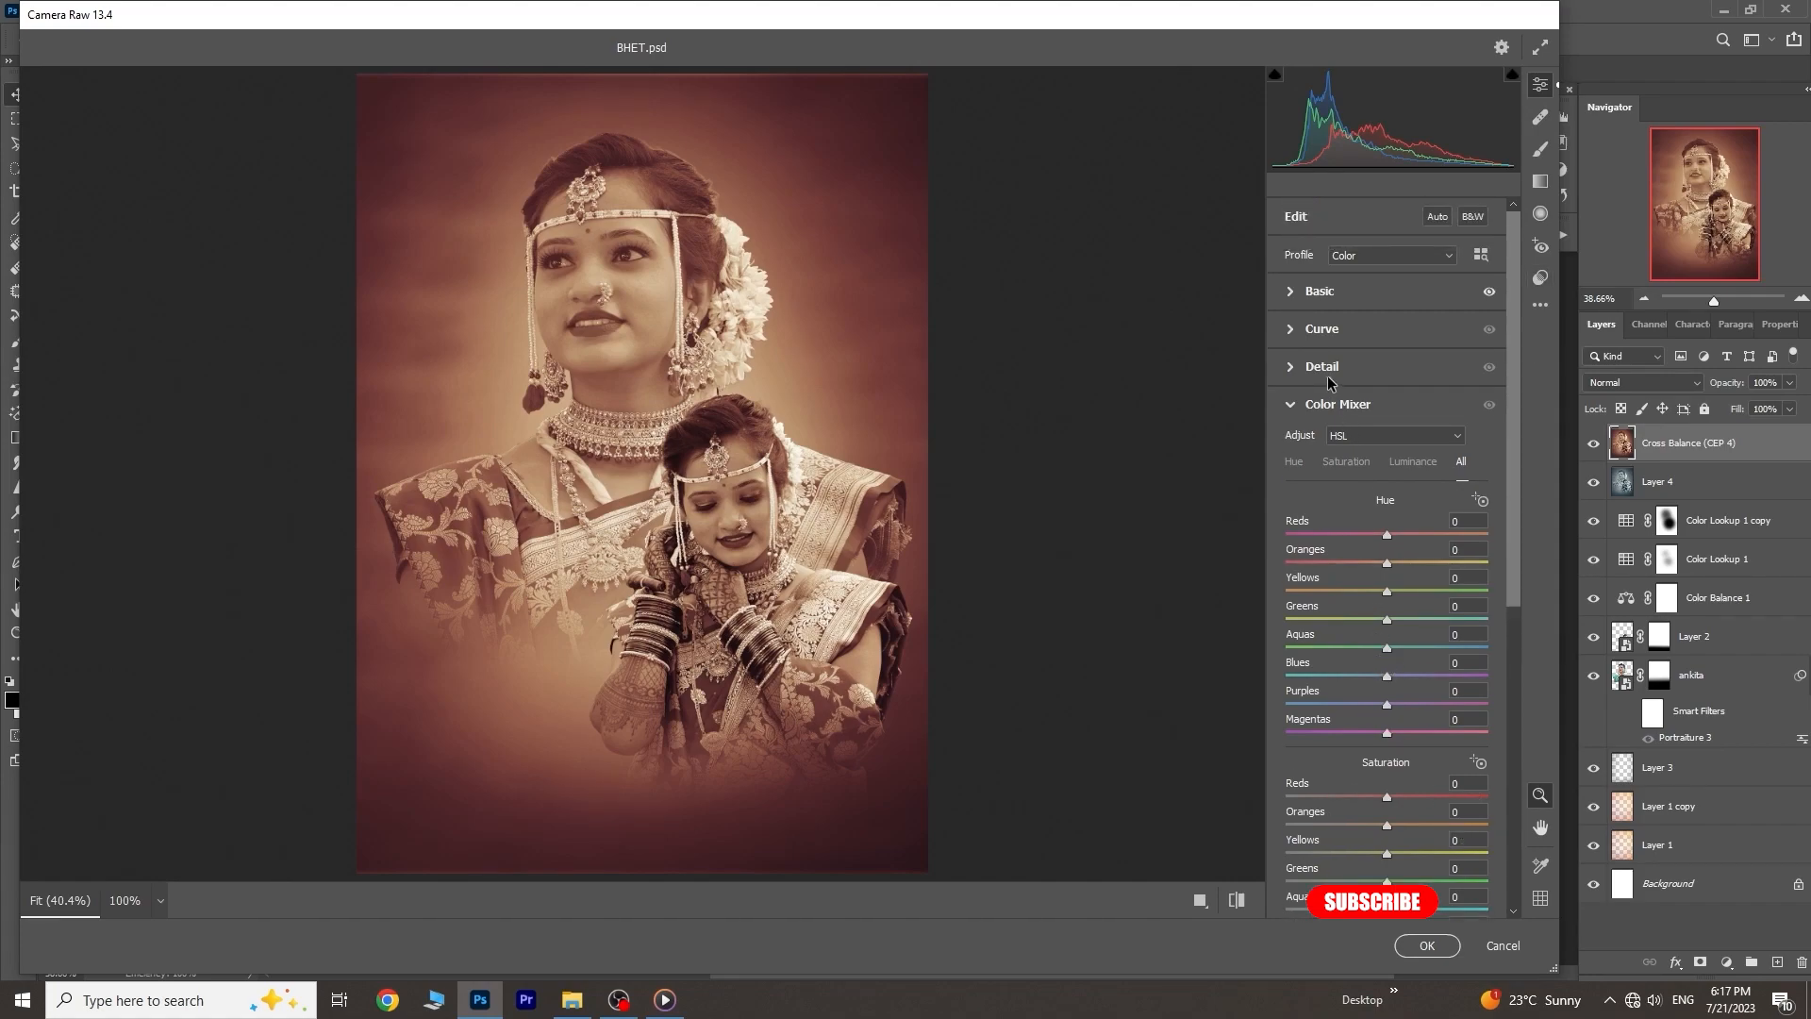
pyautogui.click(1289, 405)
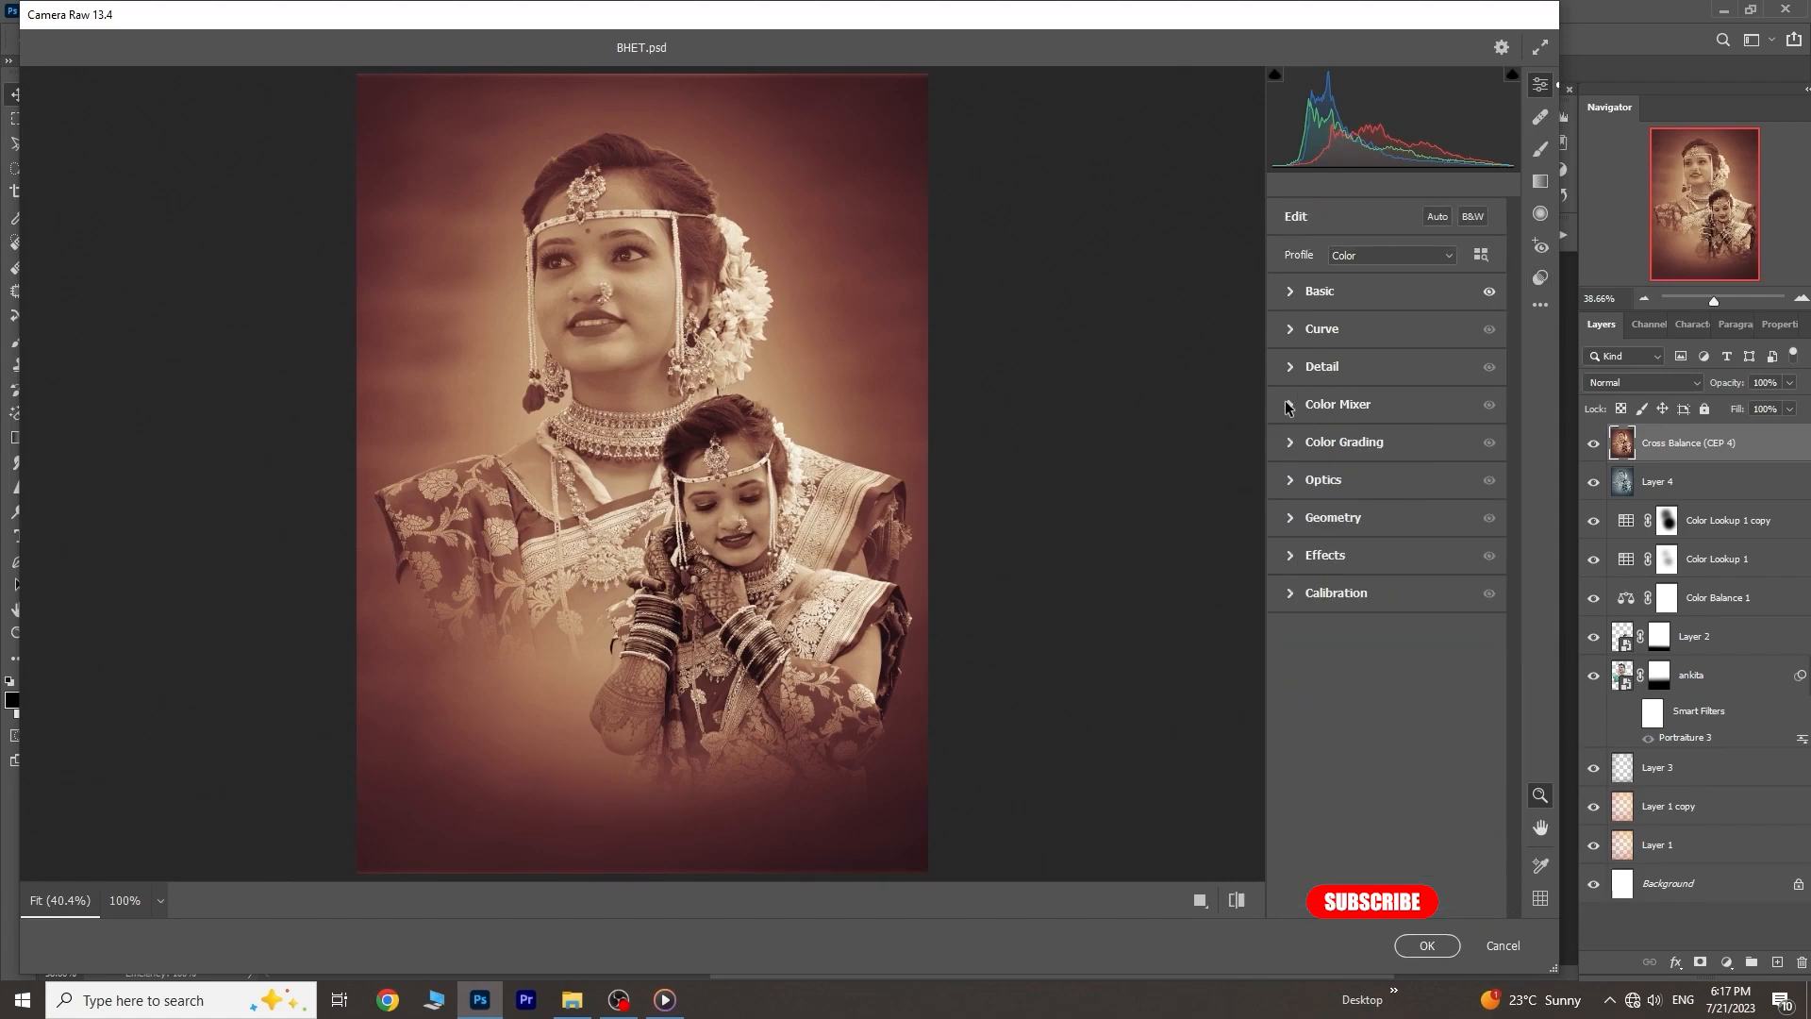
pyautogui.click(1289, 556)
pyautogui.moveTo(1388, 640); pyautogui.dragTo(1349, 641)
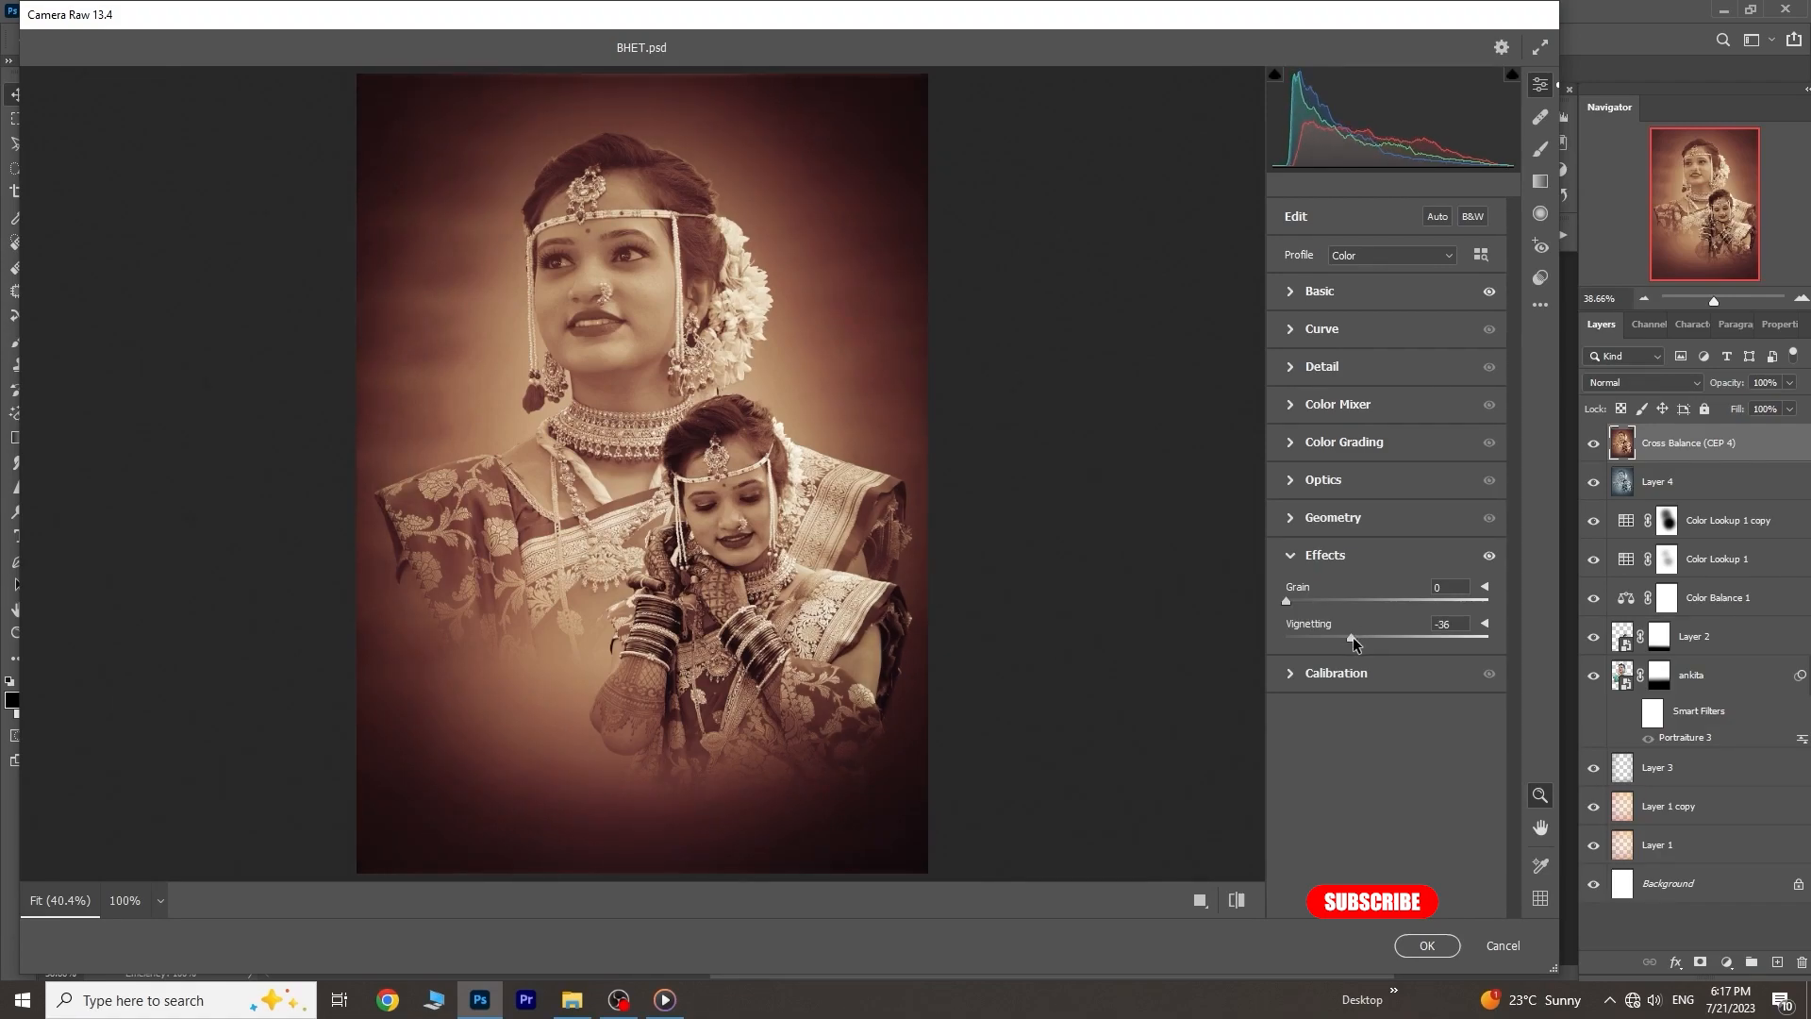
pyautogui.click(1440, 946)
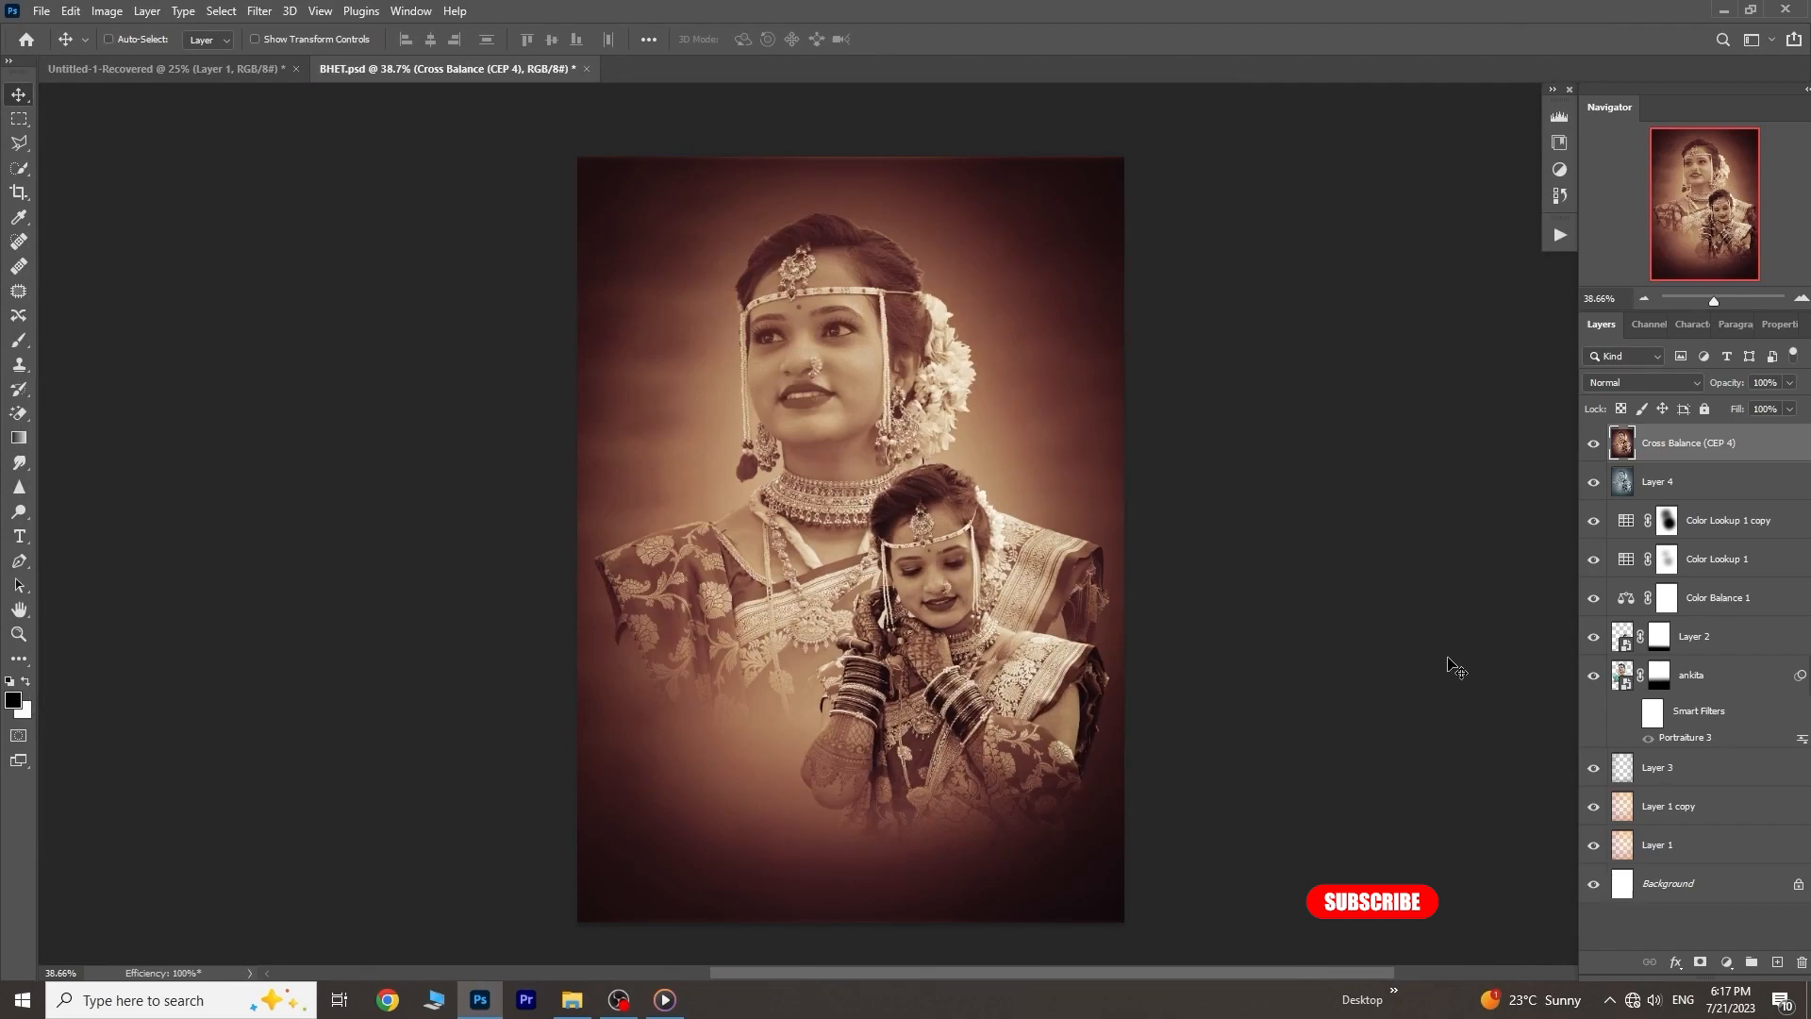
# Duplicate the Cross Balance (CEP 4) layer and rename the copy "main"
pyautogui.hotkey('ctrl', 'j')
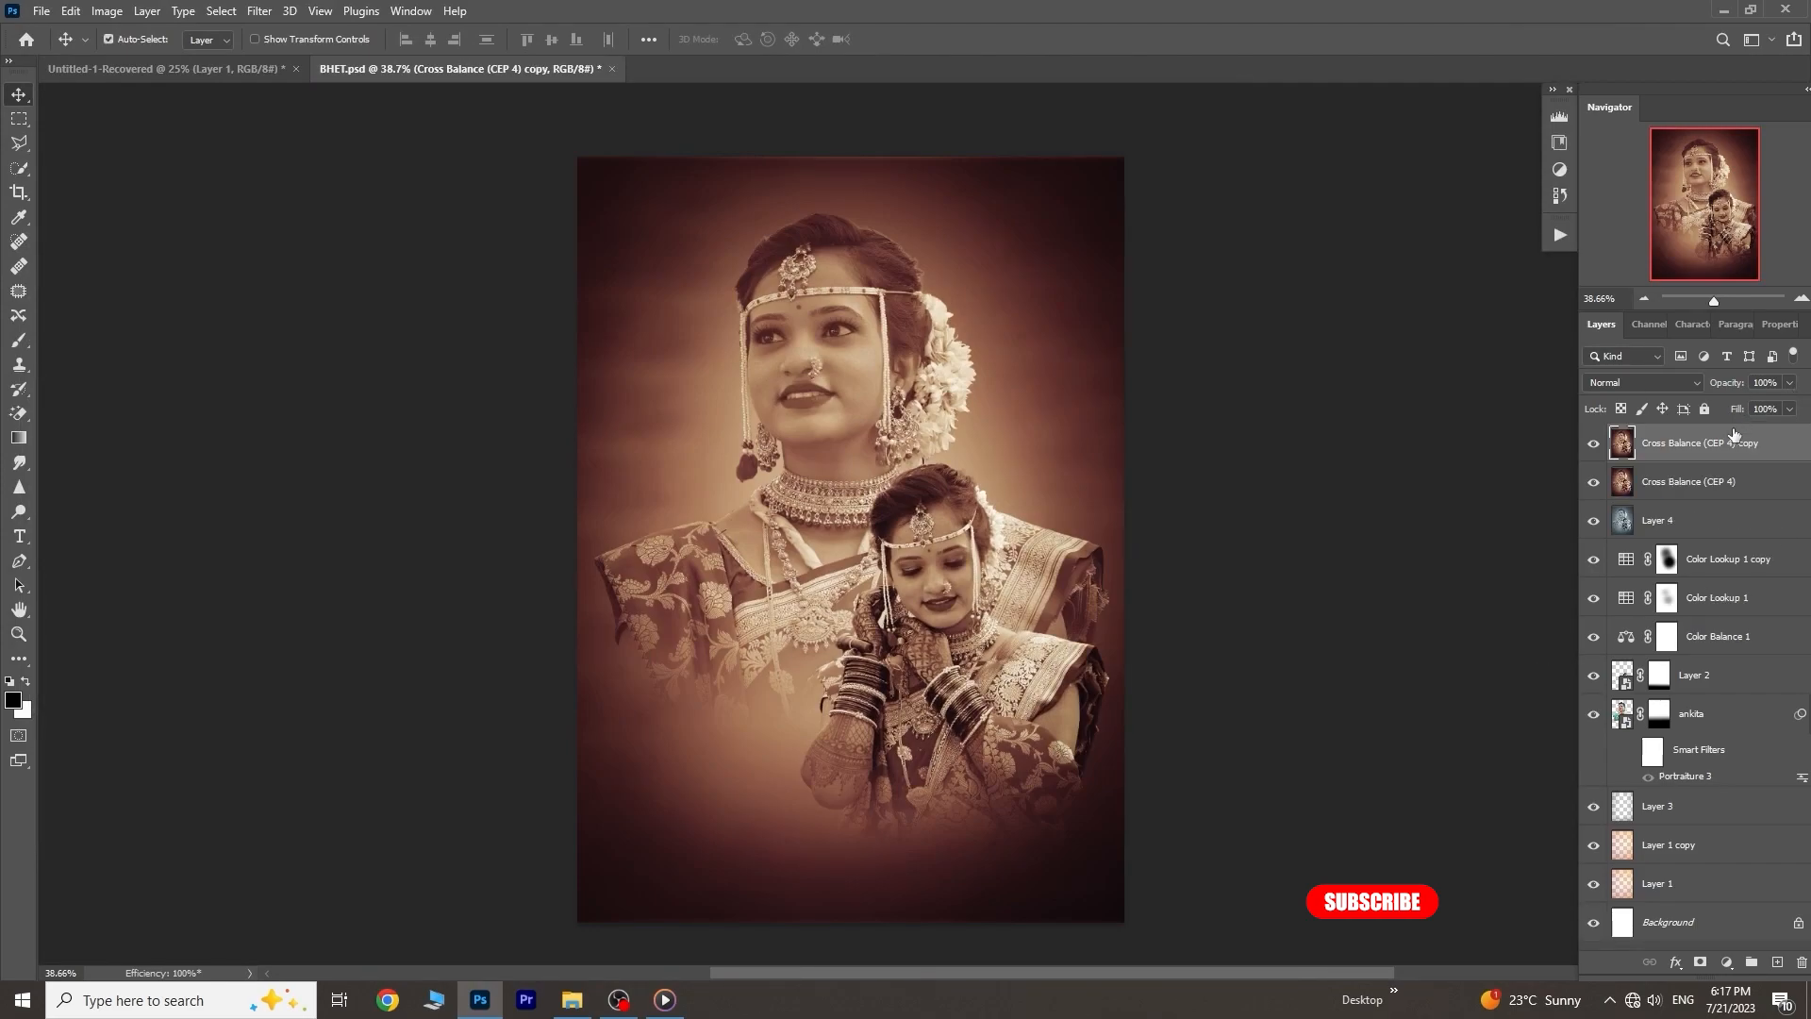
pyautogui.doubleClick(1682, 443)
pyautogui.write('main')
pyautogui.press('Return')
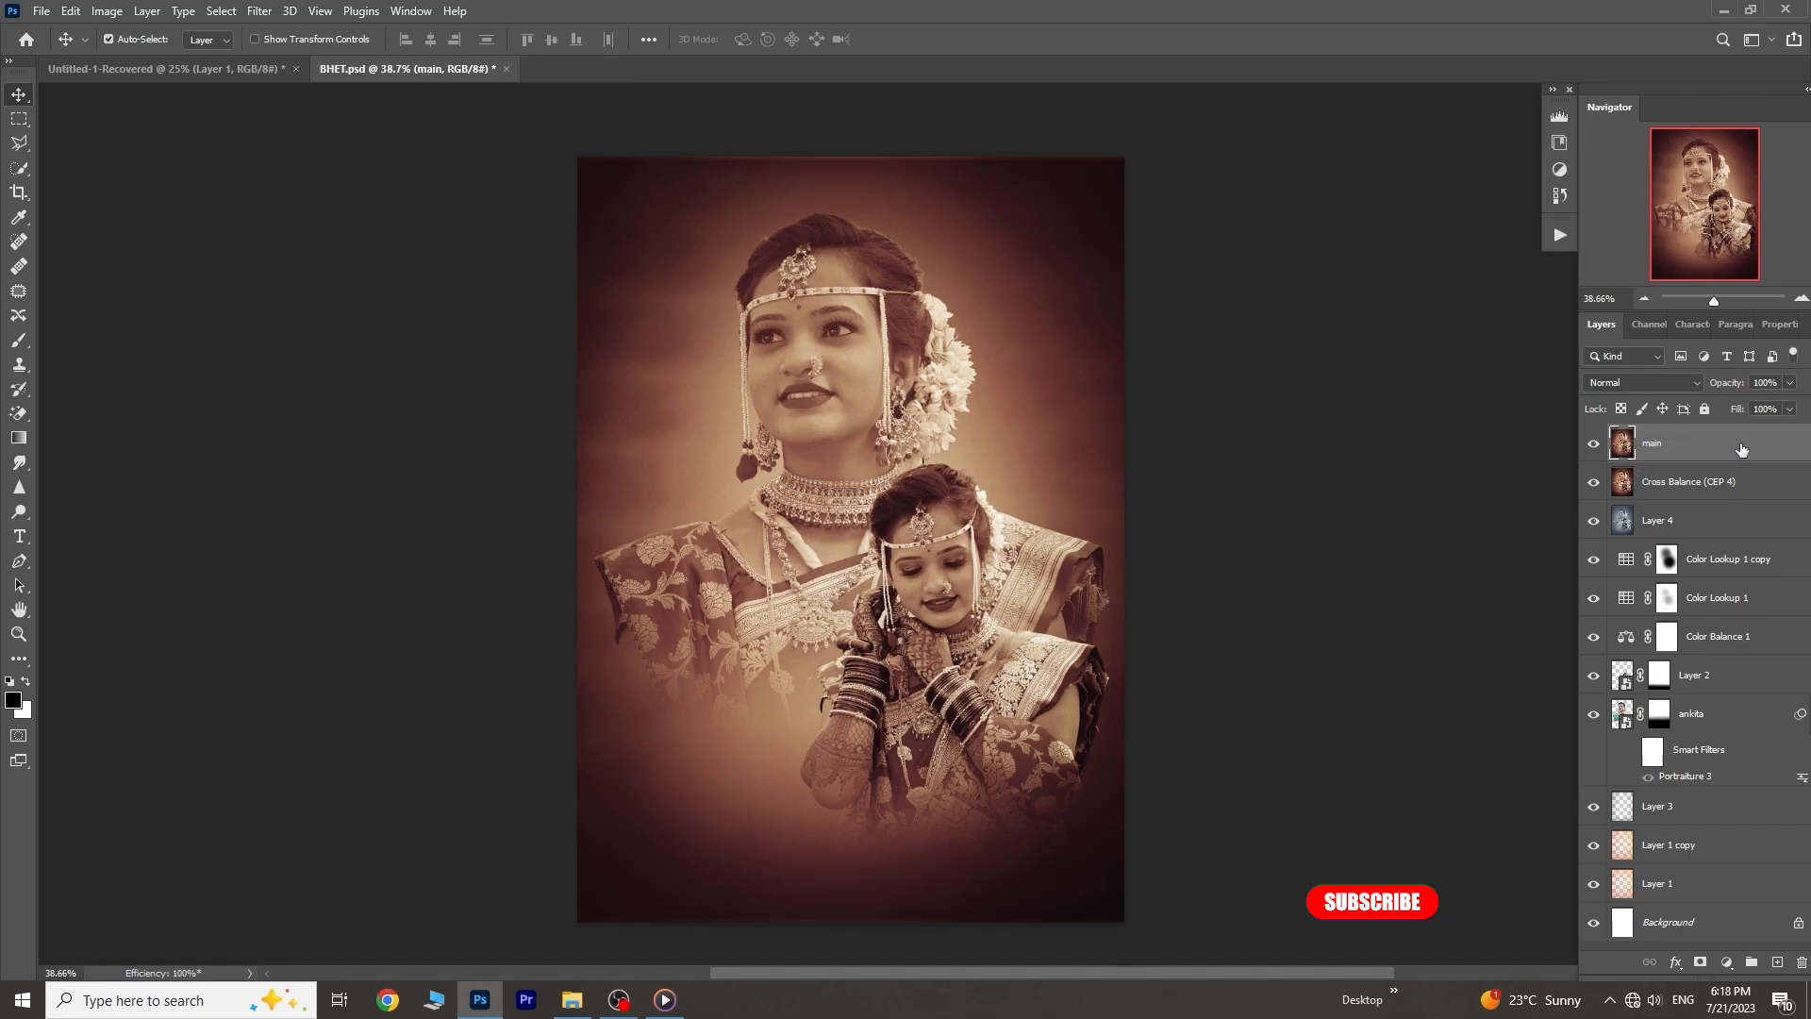
pyautogui.click(1595, 445)
pyautogui.click(1594, 445)
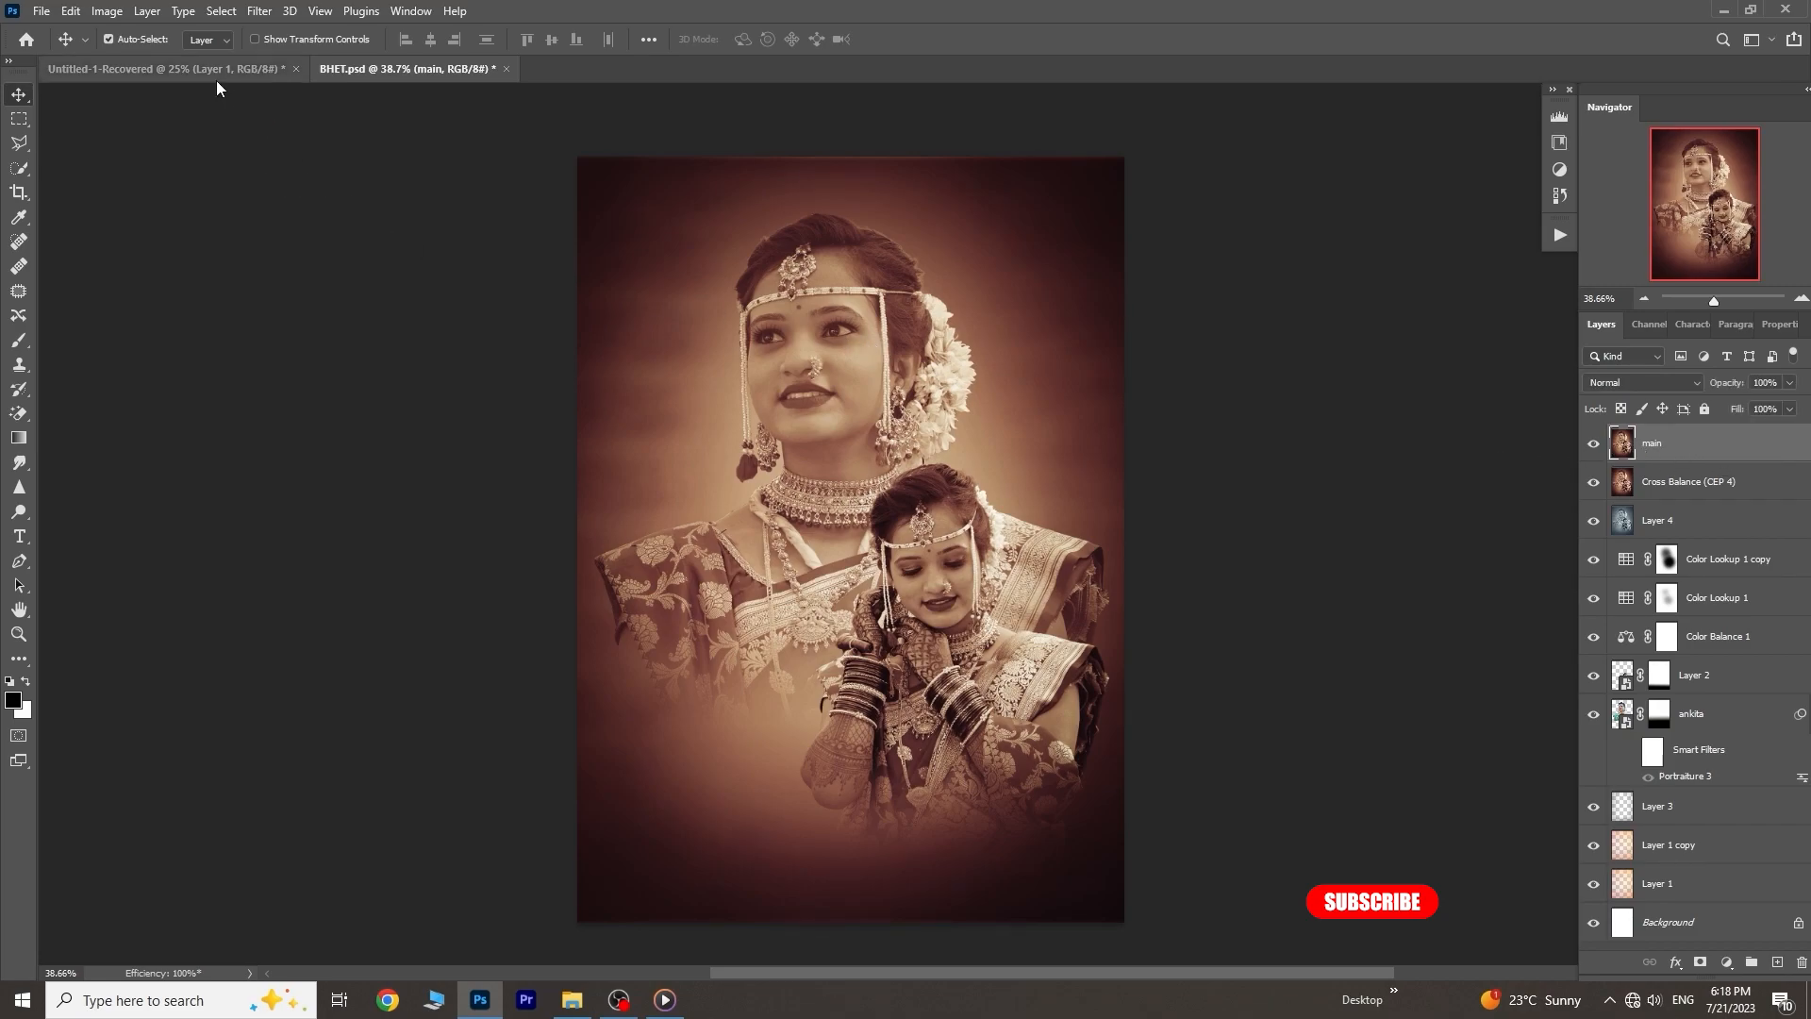
# Bring the orange light flare from Untitled-1-Recovered into BHET.psd, blend it with Screen and lower its opacity to 42%
pyautogui.click(245, 69)
pyautogui.moveTo(405, 566); pyautogui.dragTo(964, 477)
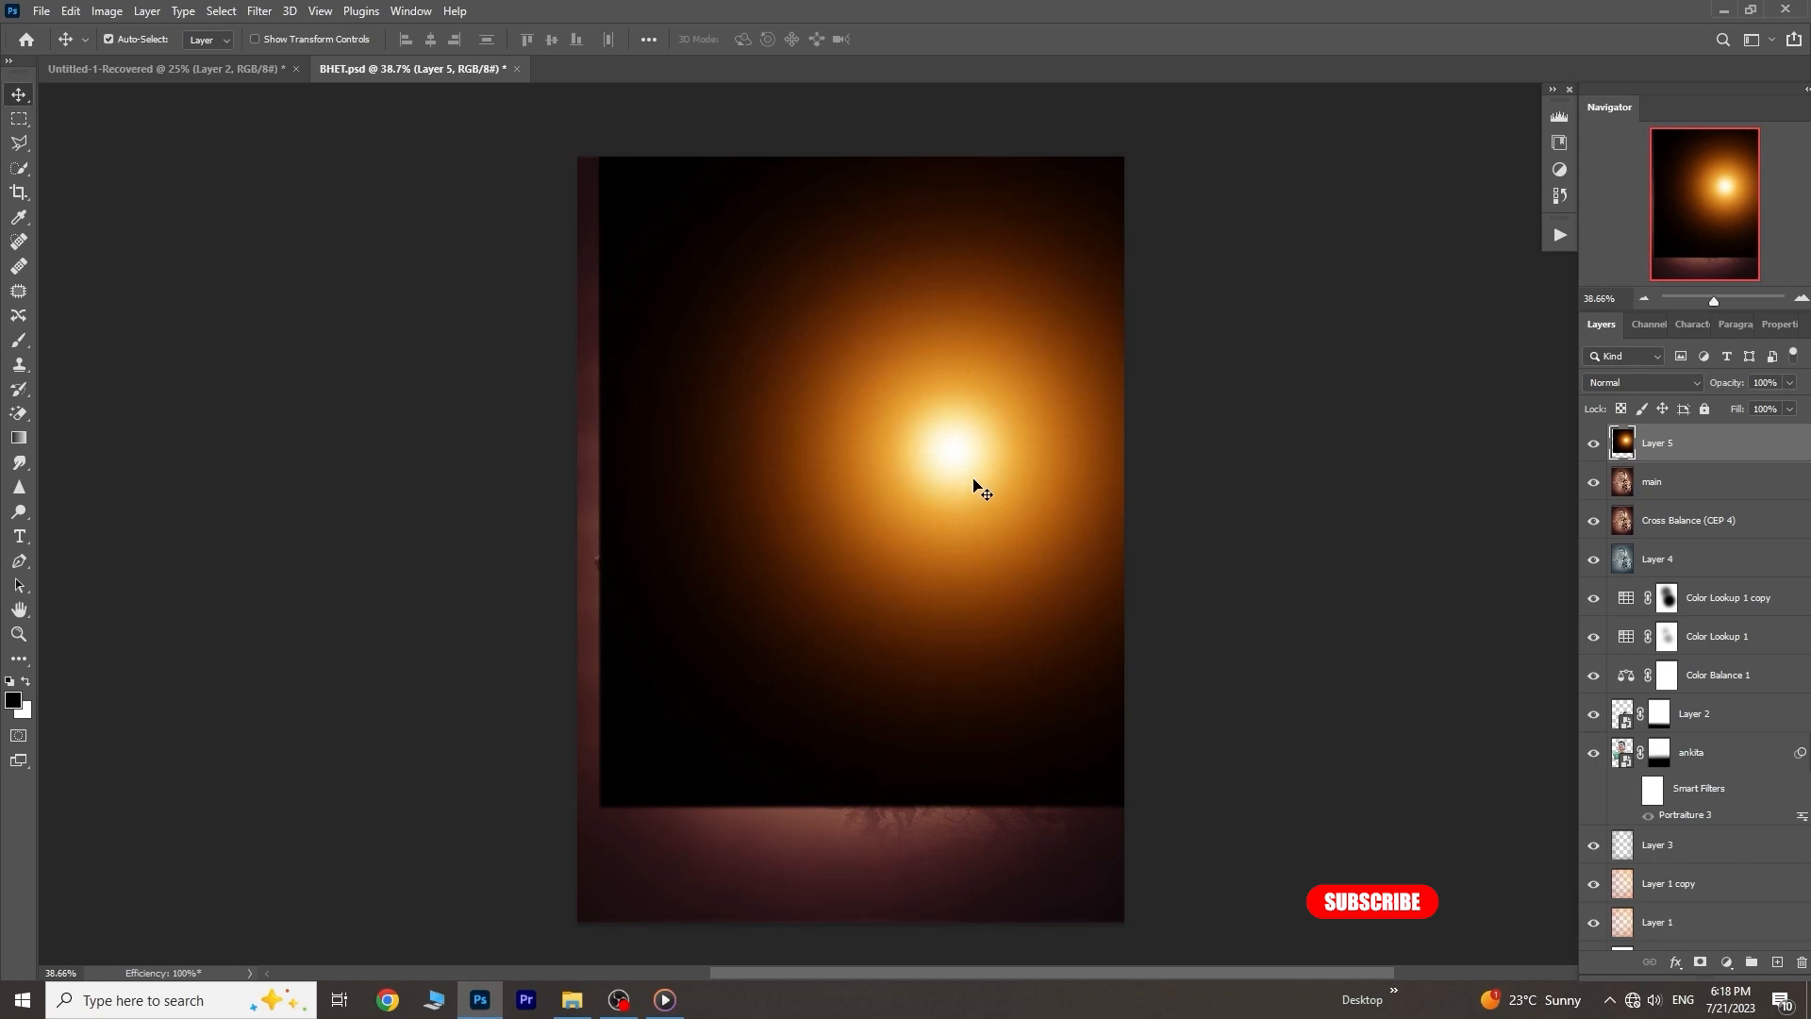
pyautogui.click(1642, 382)
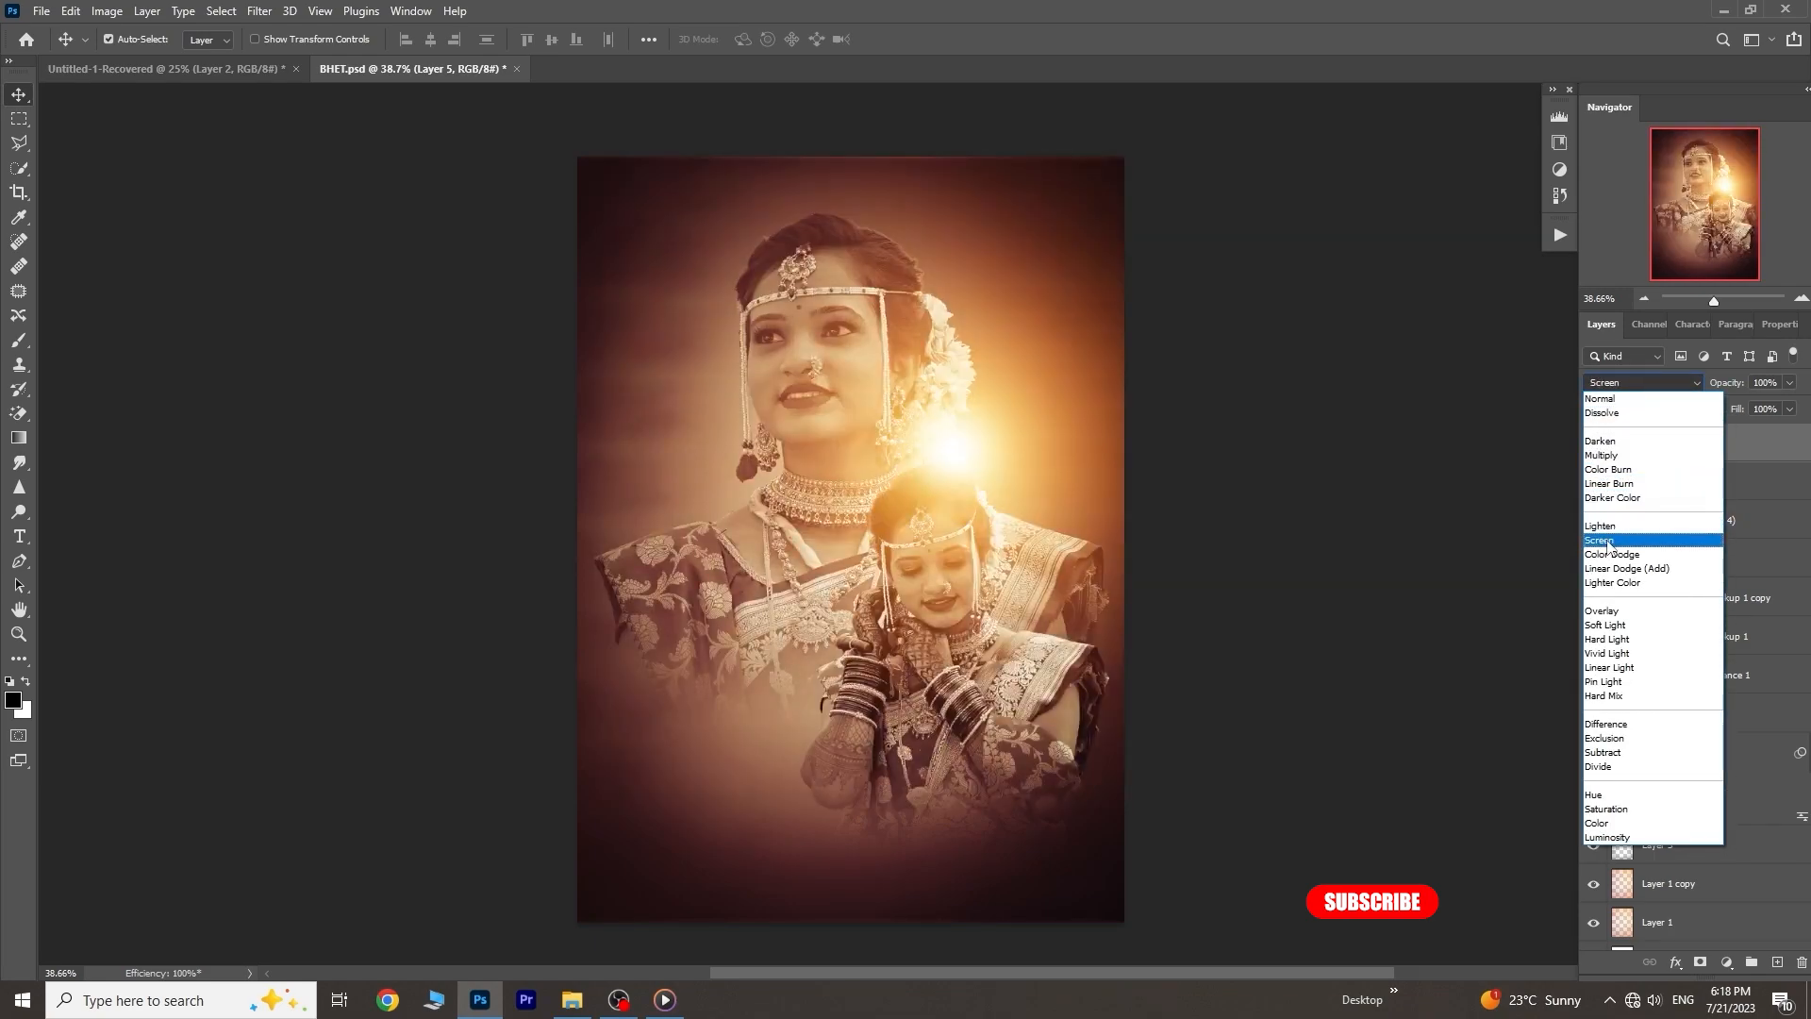
pyautogui.click(1608, 542)
pyautogui.moveTo(1723, 384); pyautogui.dragTo(1718, 387)
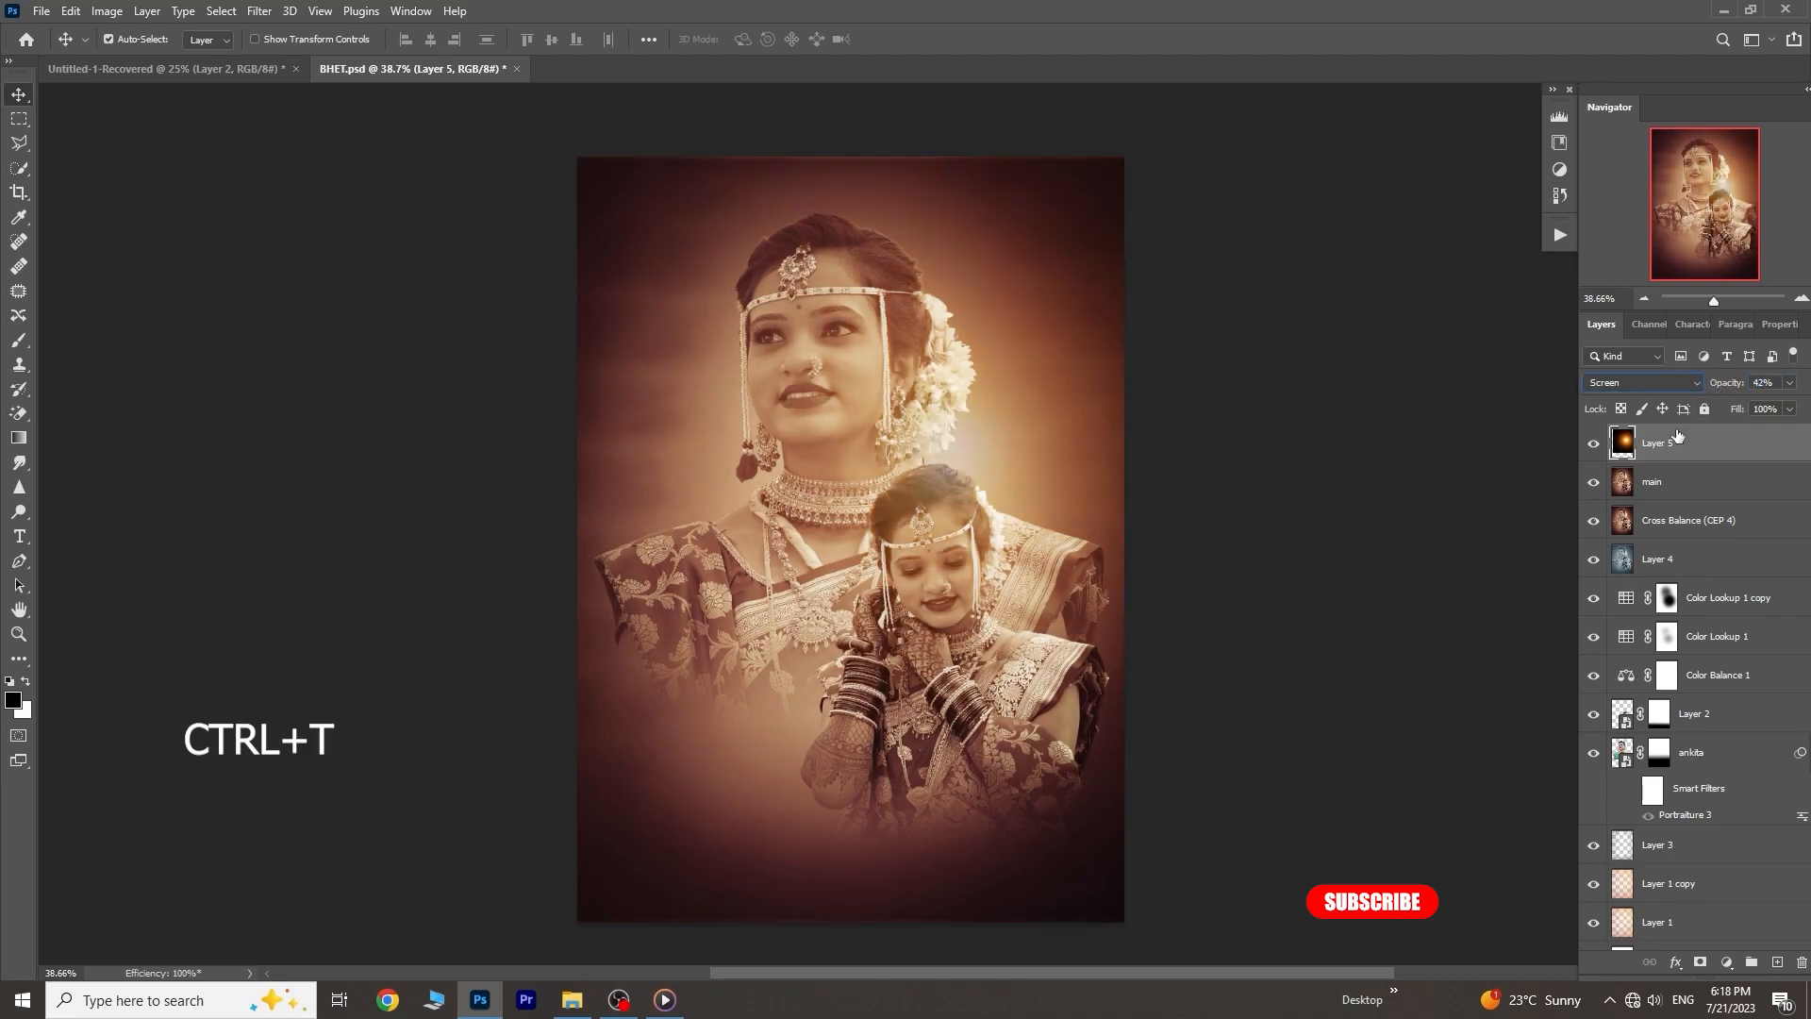
# Move the light flare layer slightly right and down so its glow sits beside the smaller portrait's head
pyautogui.hotkey('ctrl', 't')
pyautogui.moveTo(969, 448); pyautogui.dragTo(1015, 457)
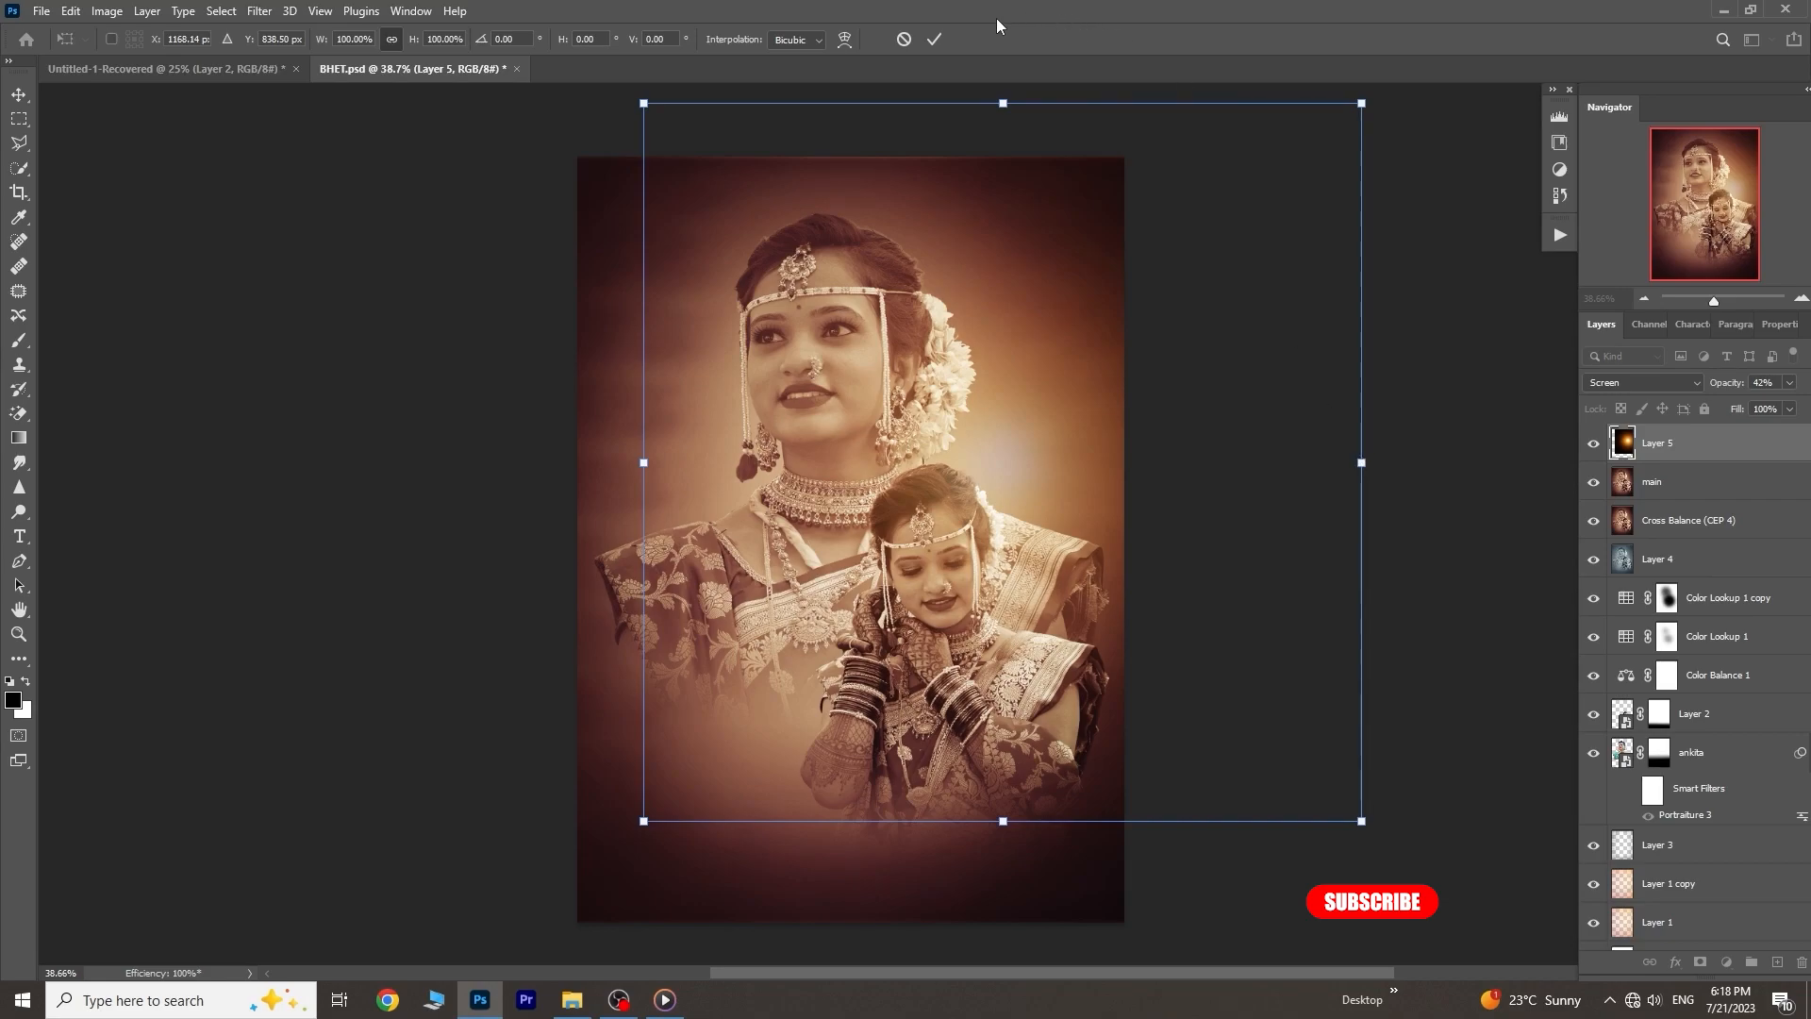
pyautogui.click(935, 38)
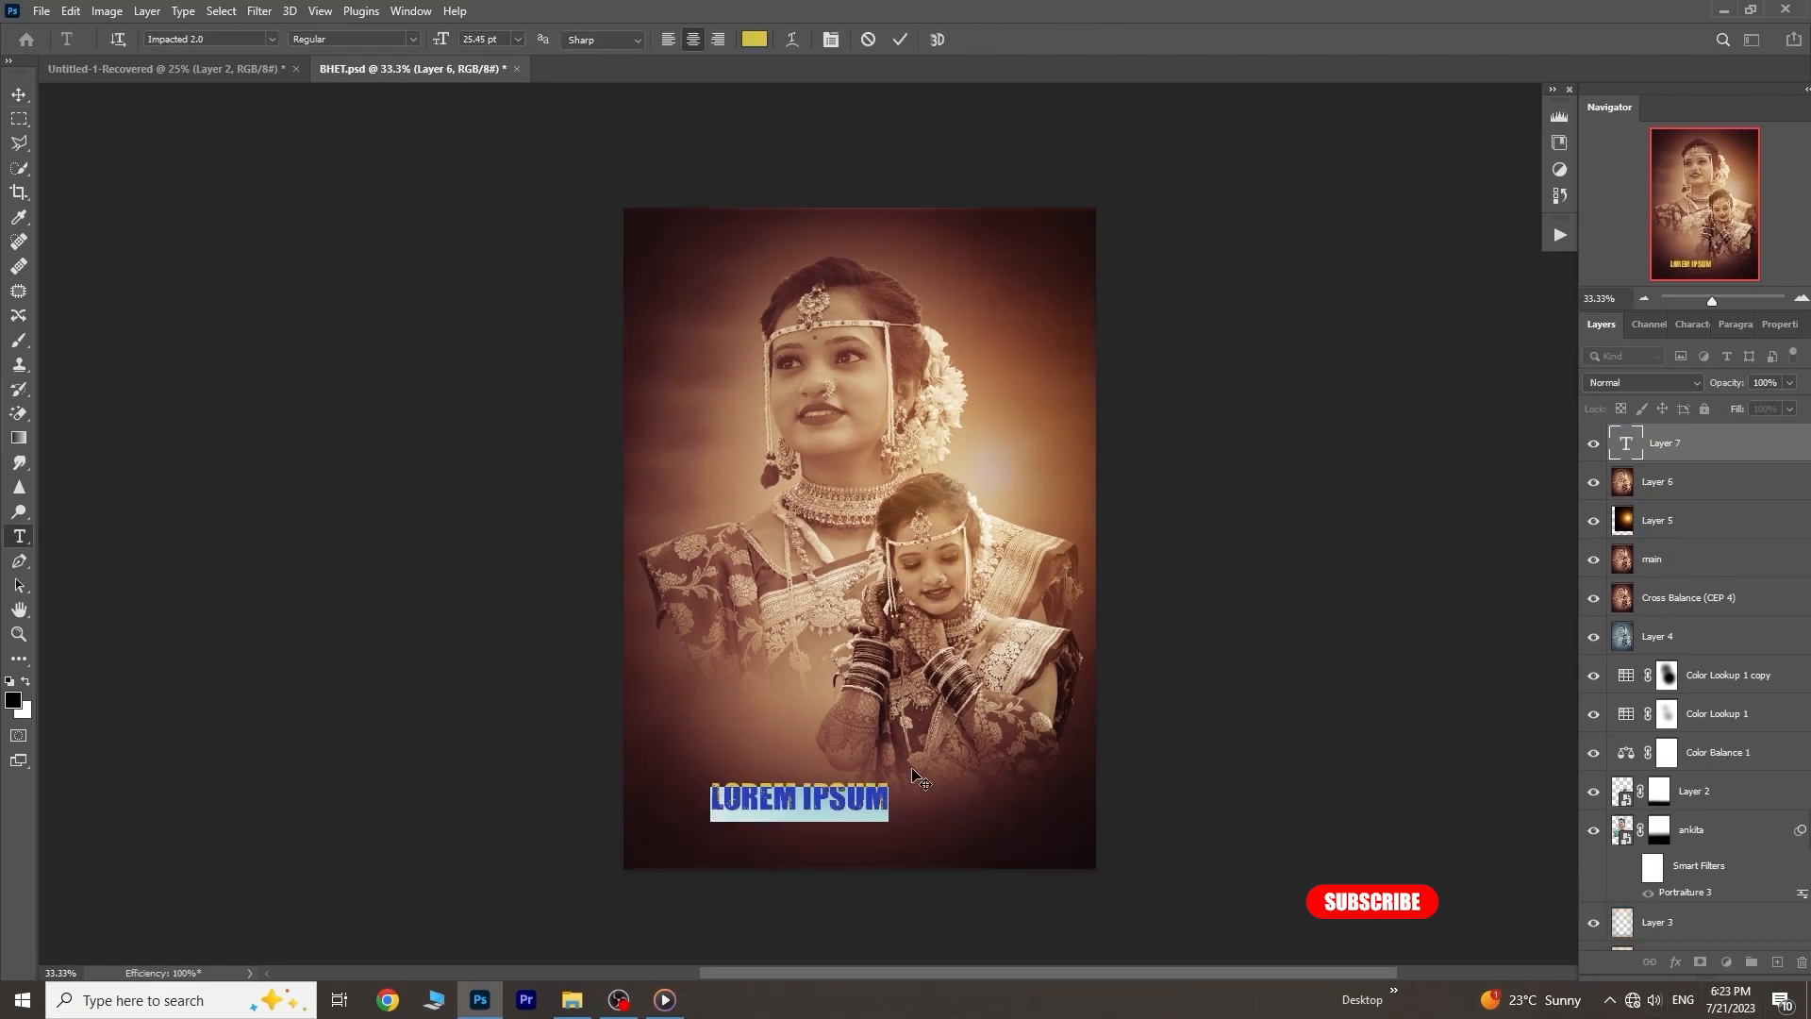
# Add the title text BRIDE below the portraits and enlarge it to about 62 pt
pyautogui.write('BRIDE')
pyautogui.scroll(1, 944, 472)
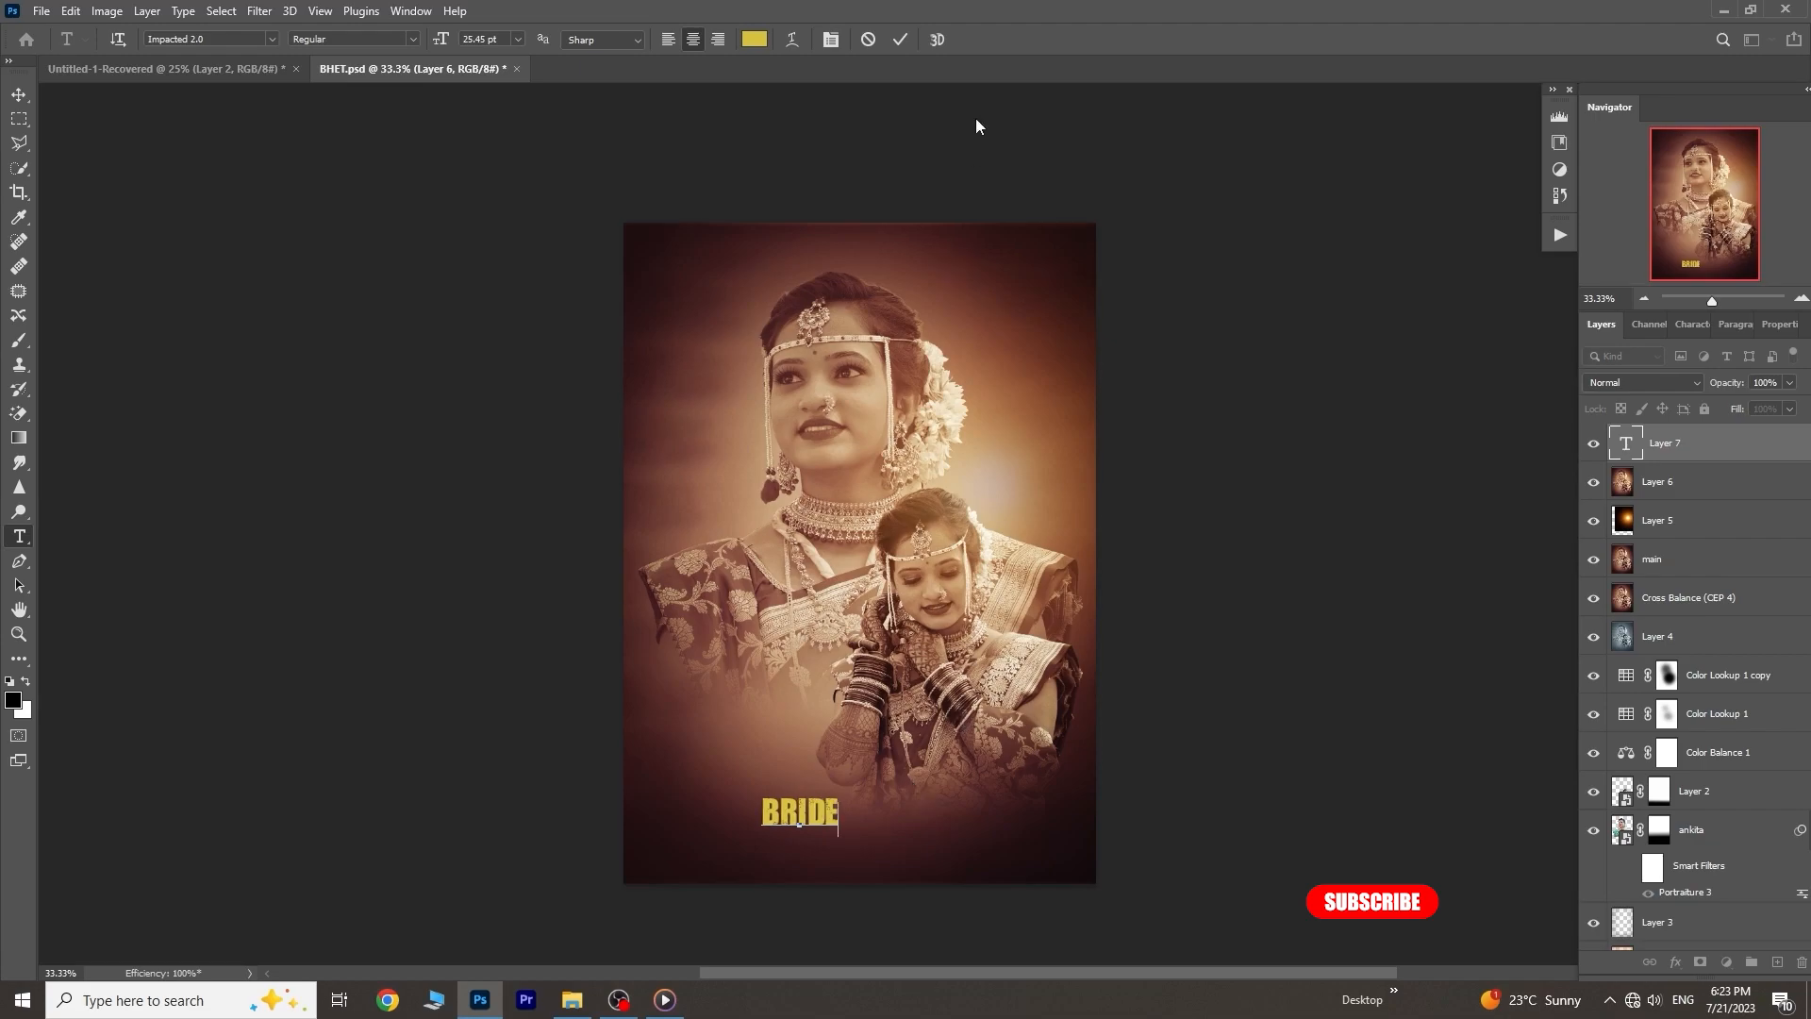
pyautogui.click(900, 39)
pyautogui.hotkey('ctrl', 't')
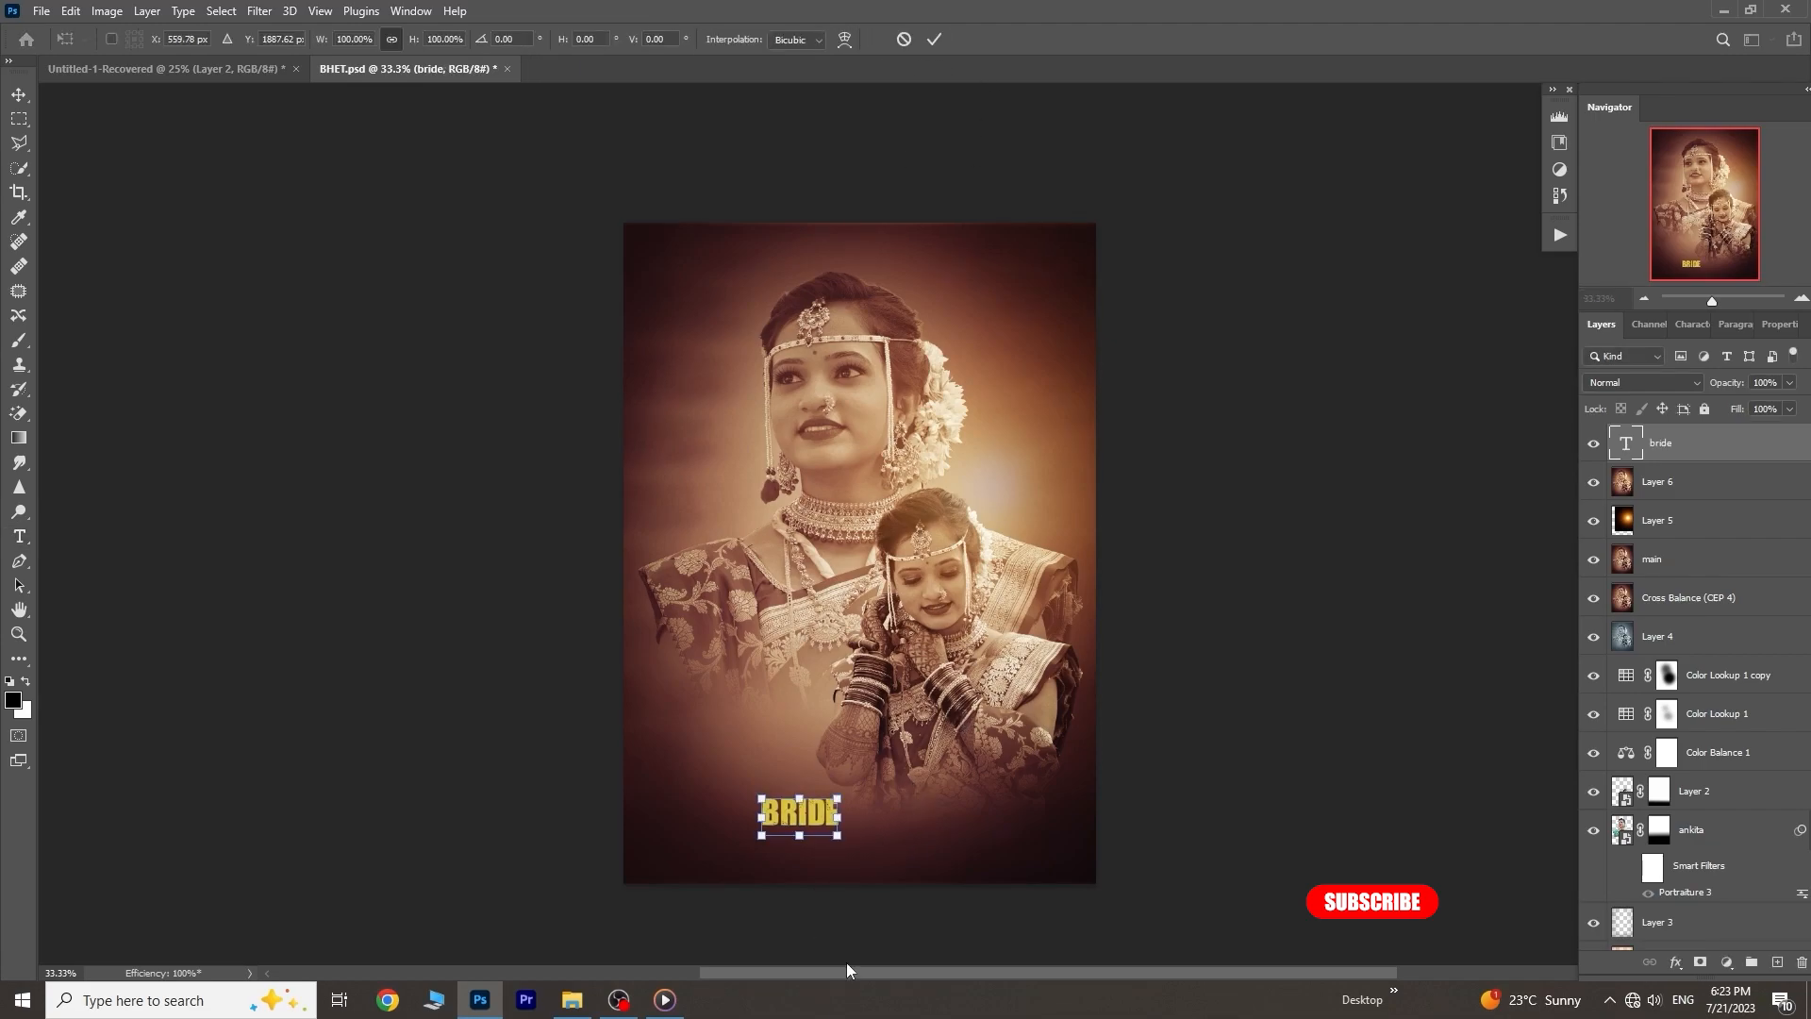
pyautogui.moveTo(847, 818); pyautogui.dragTo(948, 828)
pyautogui.click(934, 40)
# Change the BRIDE text color to light grey-beige d5d3c4
pyautogui.click(755, 38)
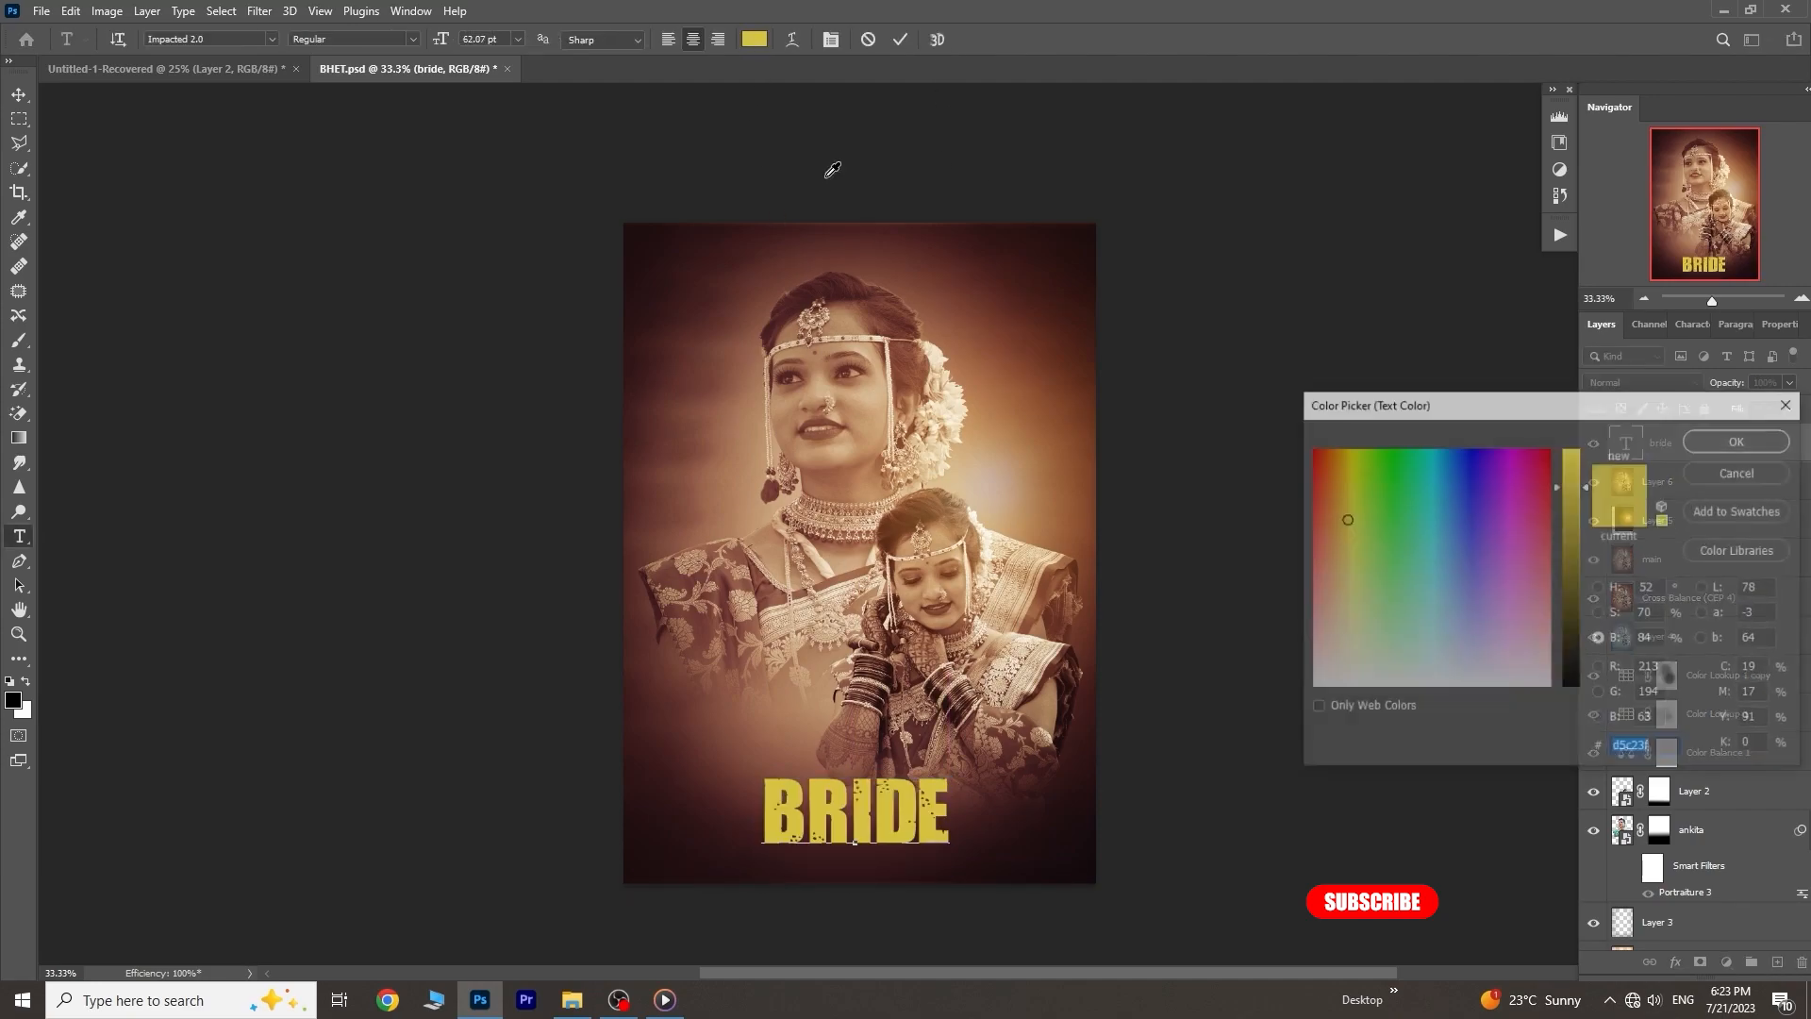
pyautogui.moveTo(1420, 613)
pyautogui.mouseDown()
pyautogui.moveTo(1342, 705)
pyautogui.moveTo(1347, 671)
pyautogui.mouseUp()
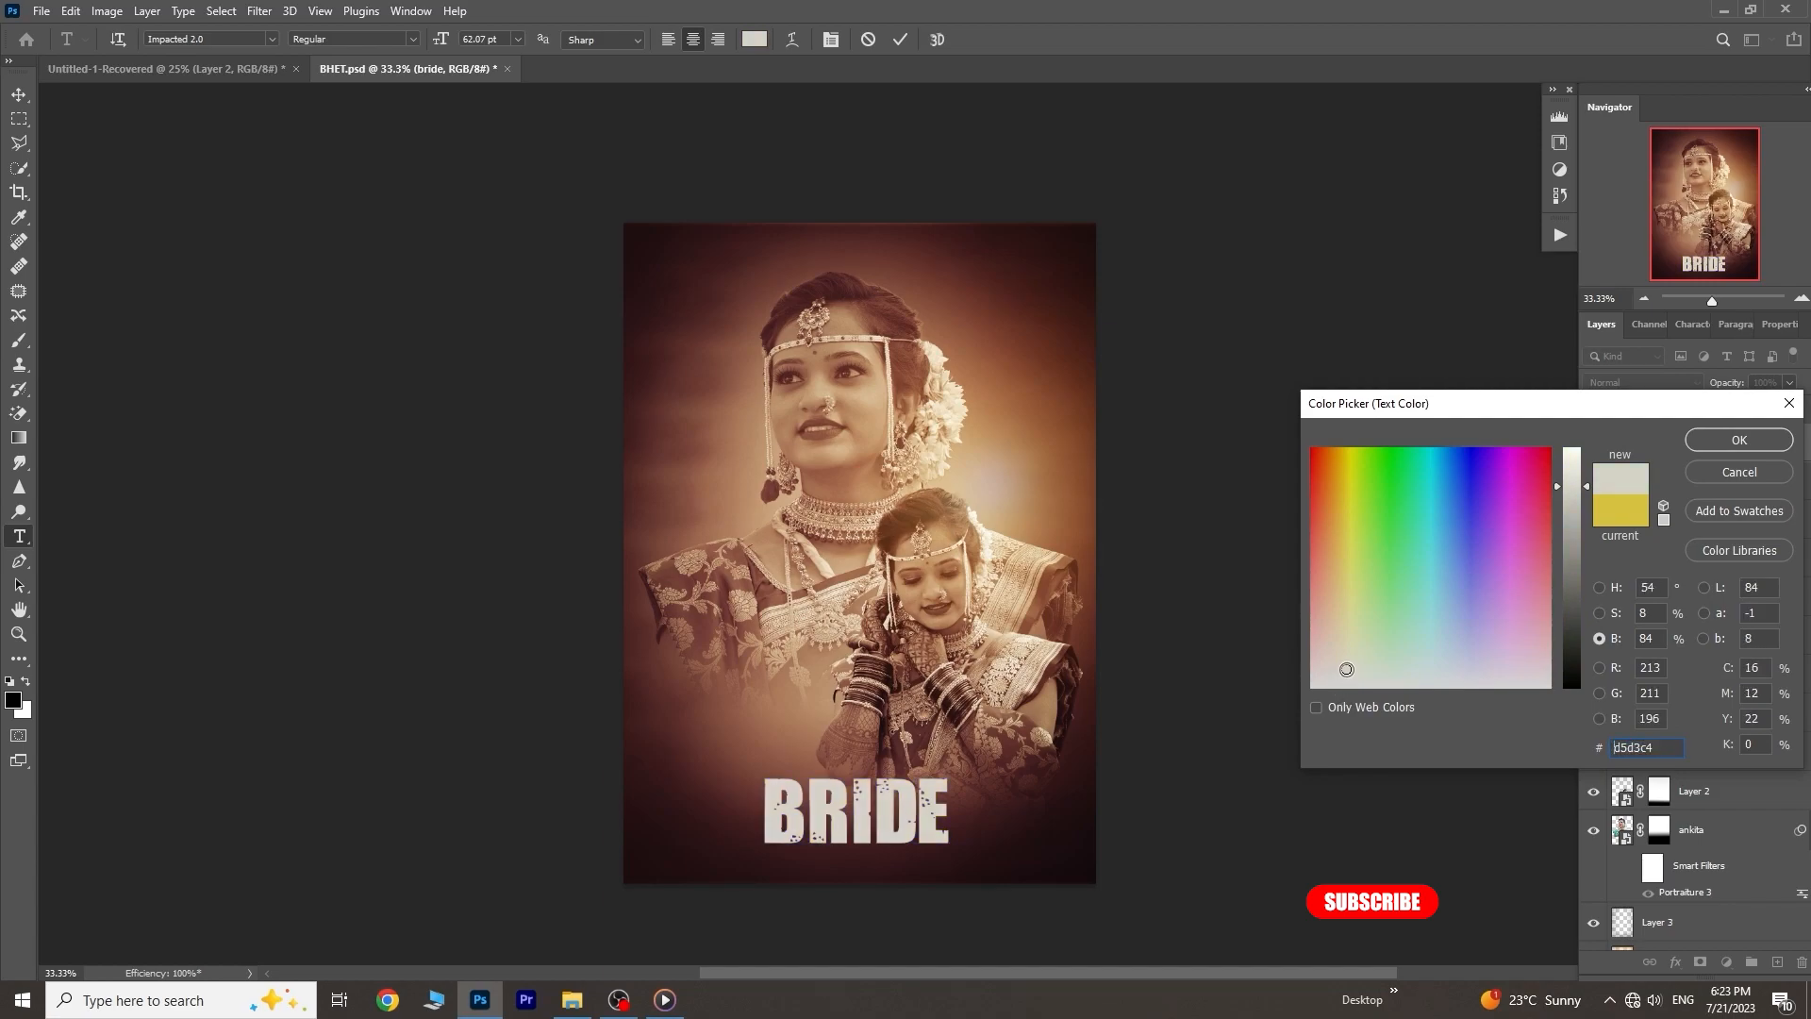
pyautogui.click(1739, 440)
pyautogui.click(900, 39)
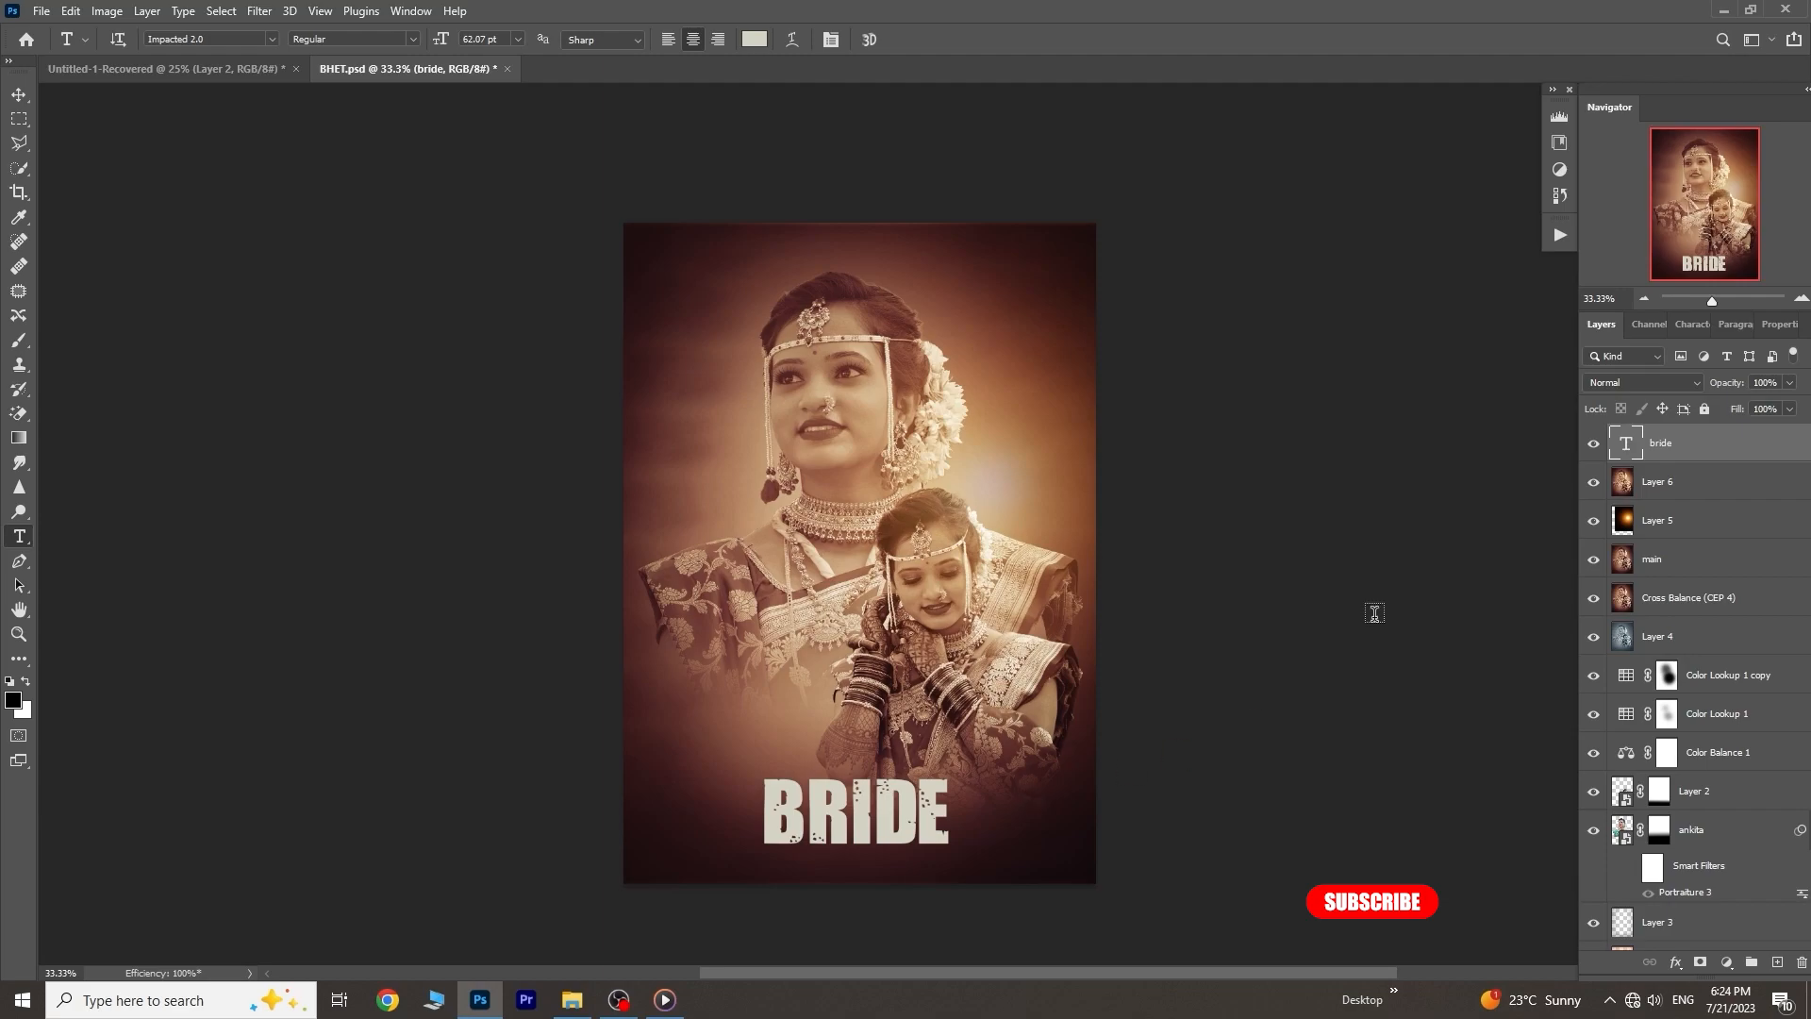
# Give the BRIDE text layer a stronger drop shadow and an inside stroke in tan c6a686 sampled from the background glow
pyautogui.doubleClick(1703, 445)
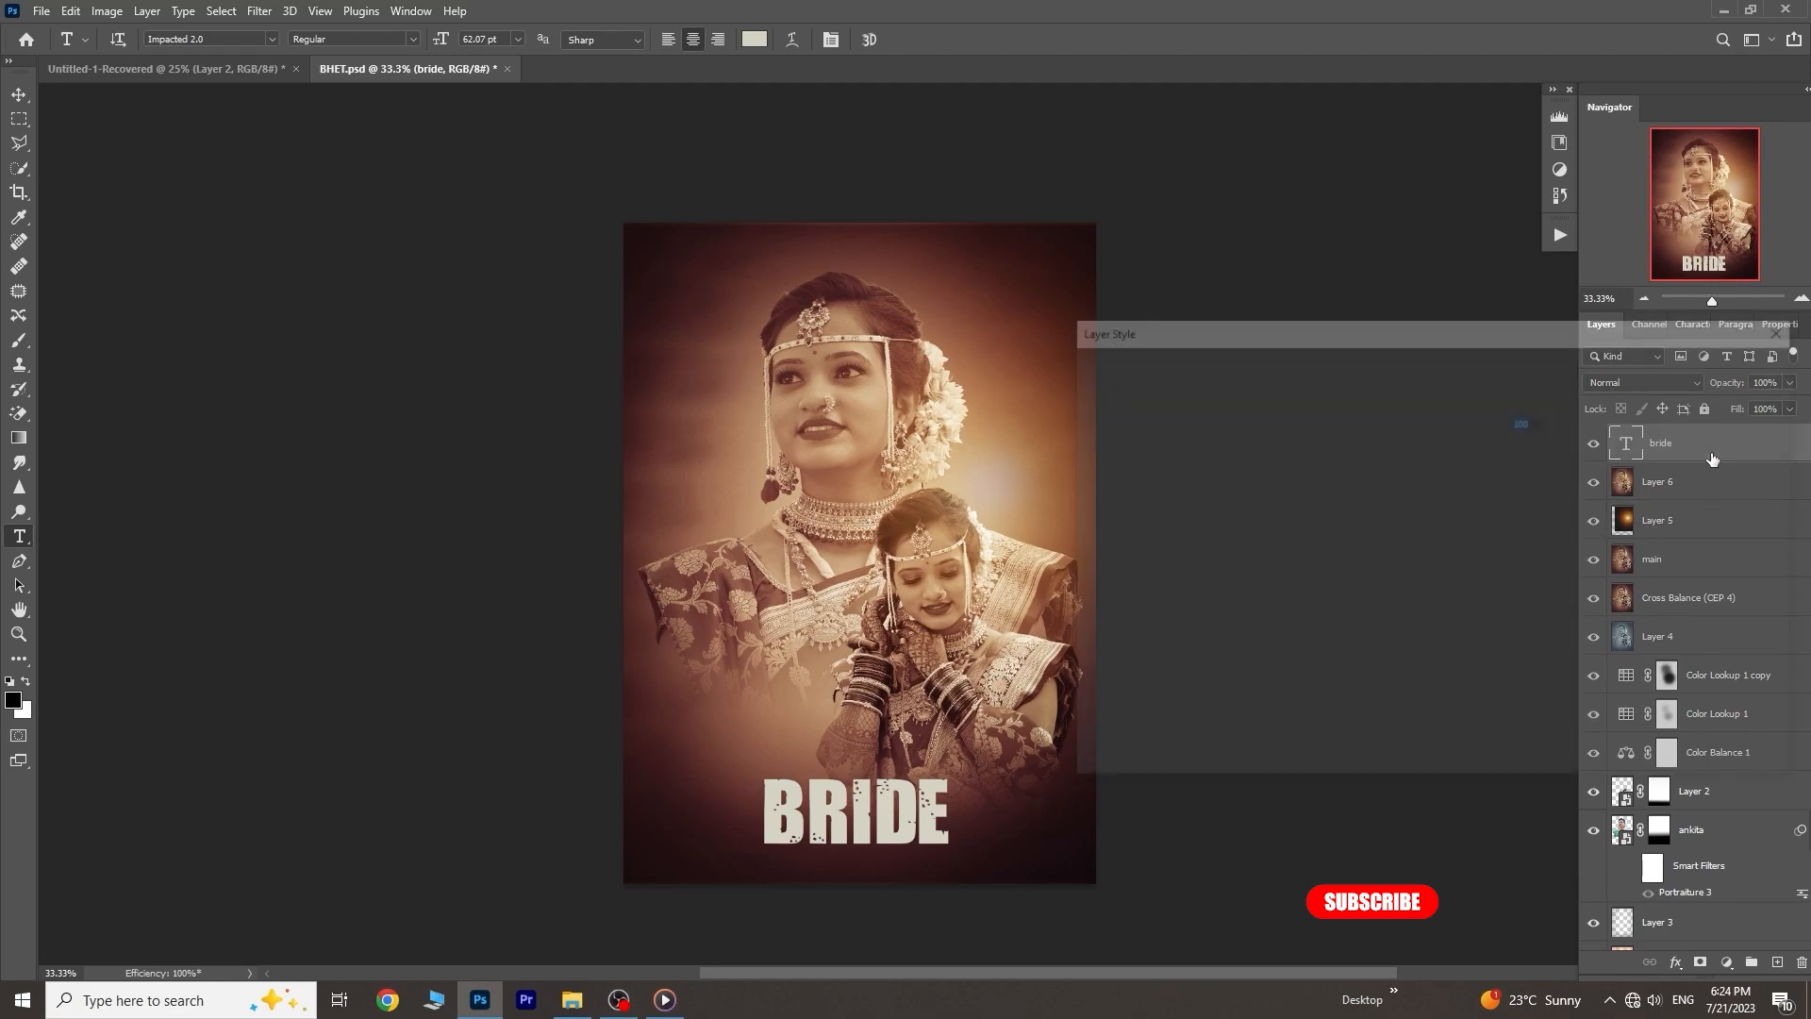
pyautogui.click(1132, 686)
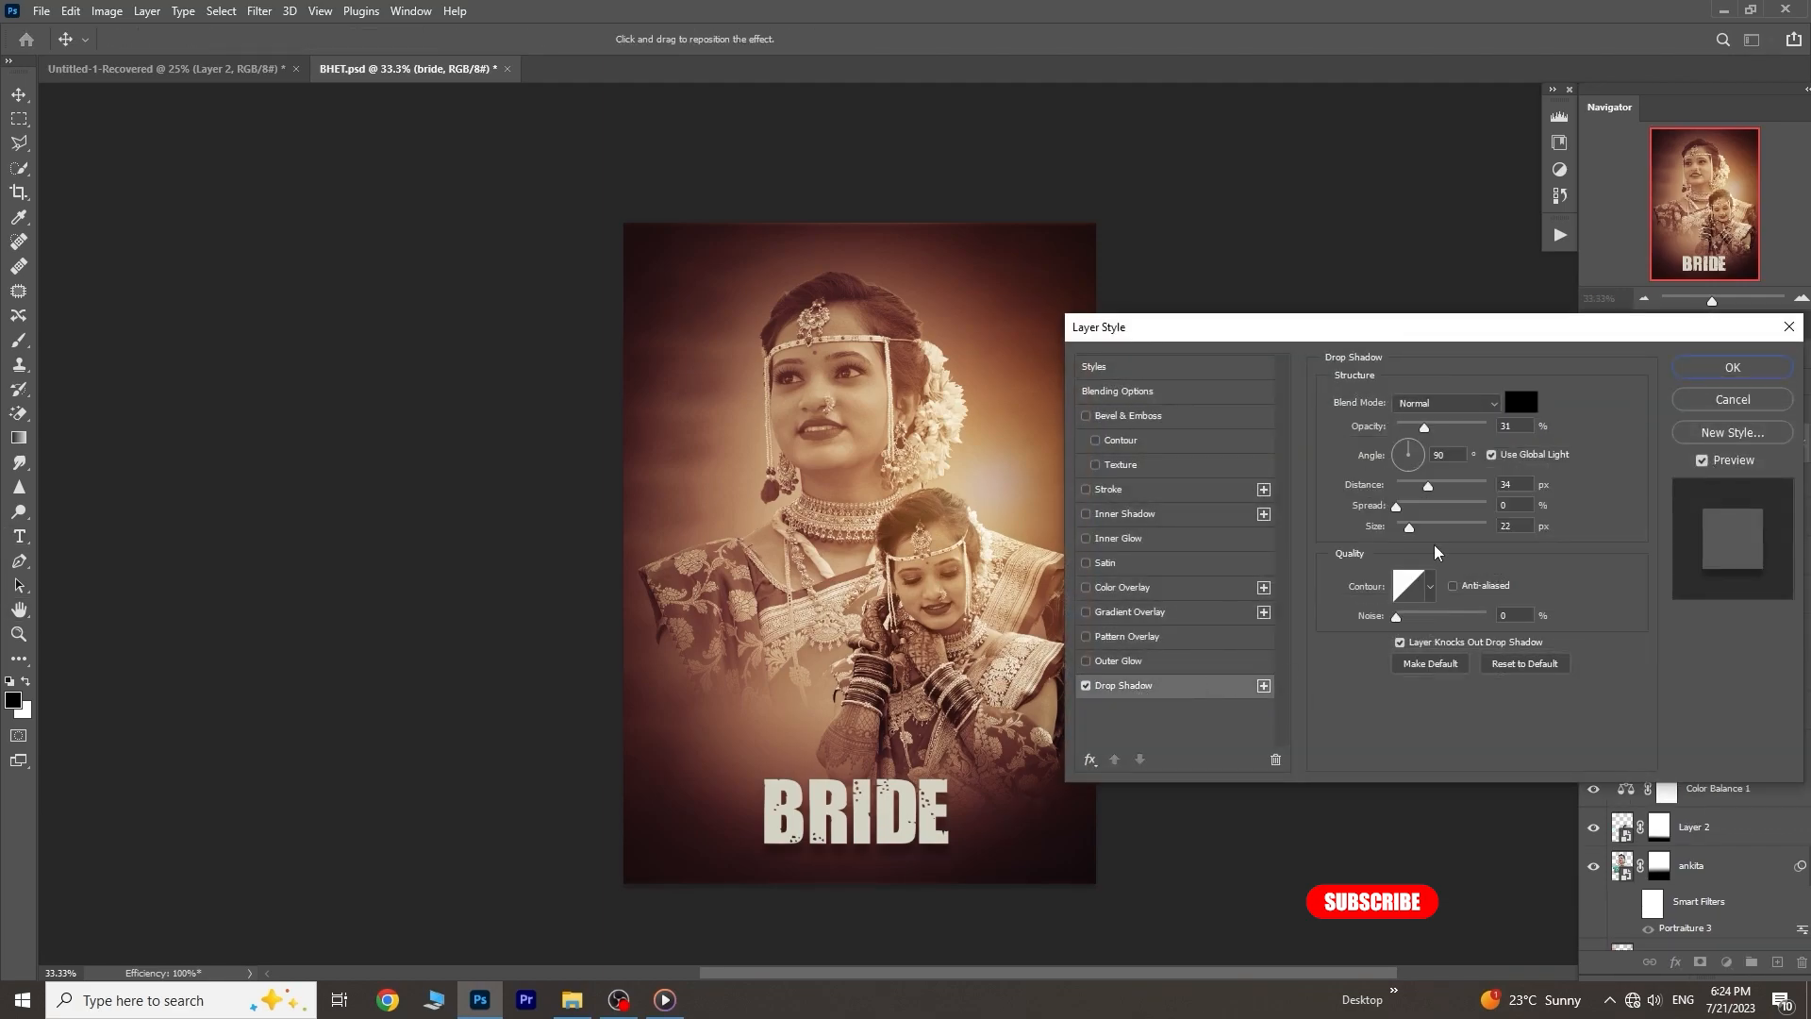
pyautogui.moveTo(1428, 431); pyautogui.dragTo(1429, 485)
pyautogui.click(1135, 492)
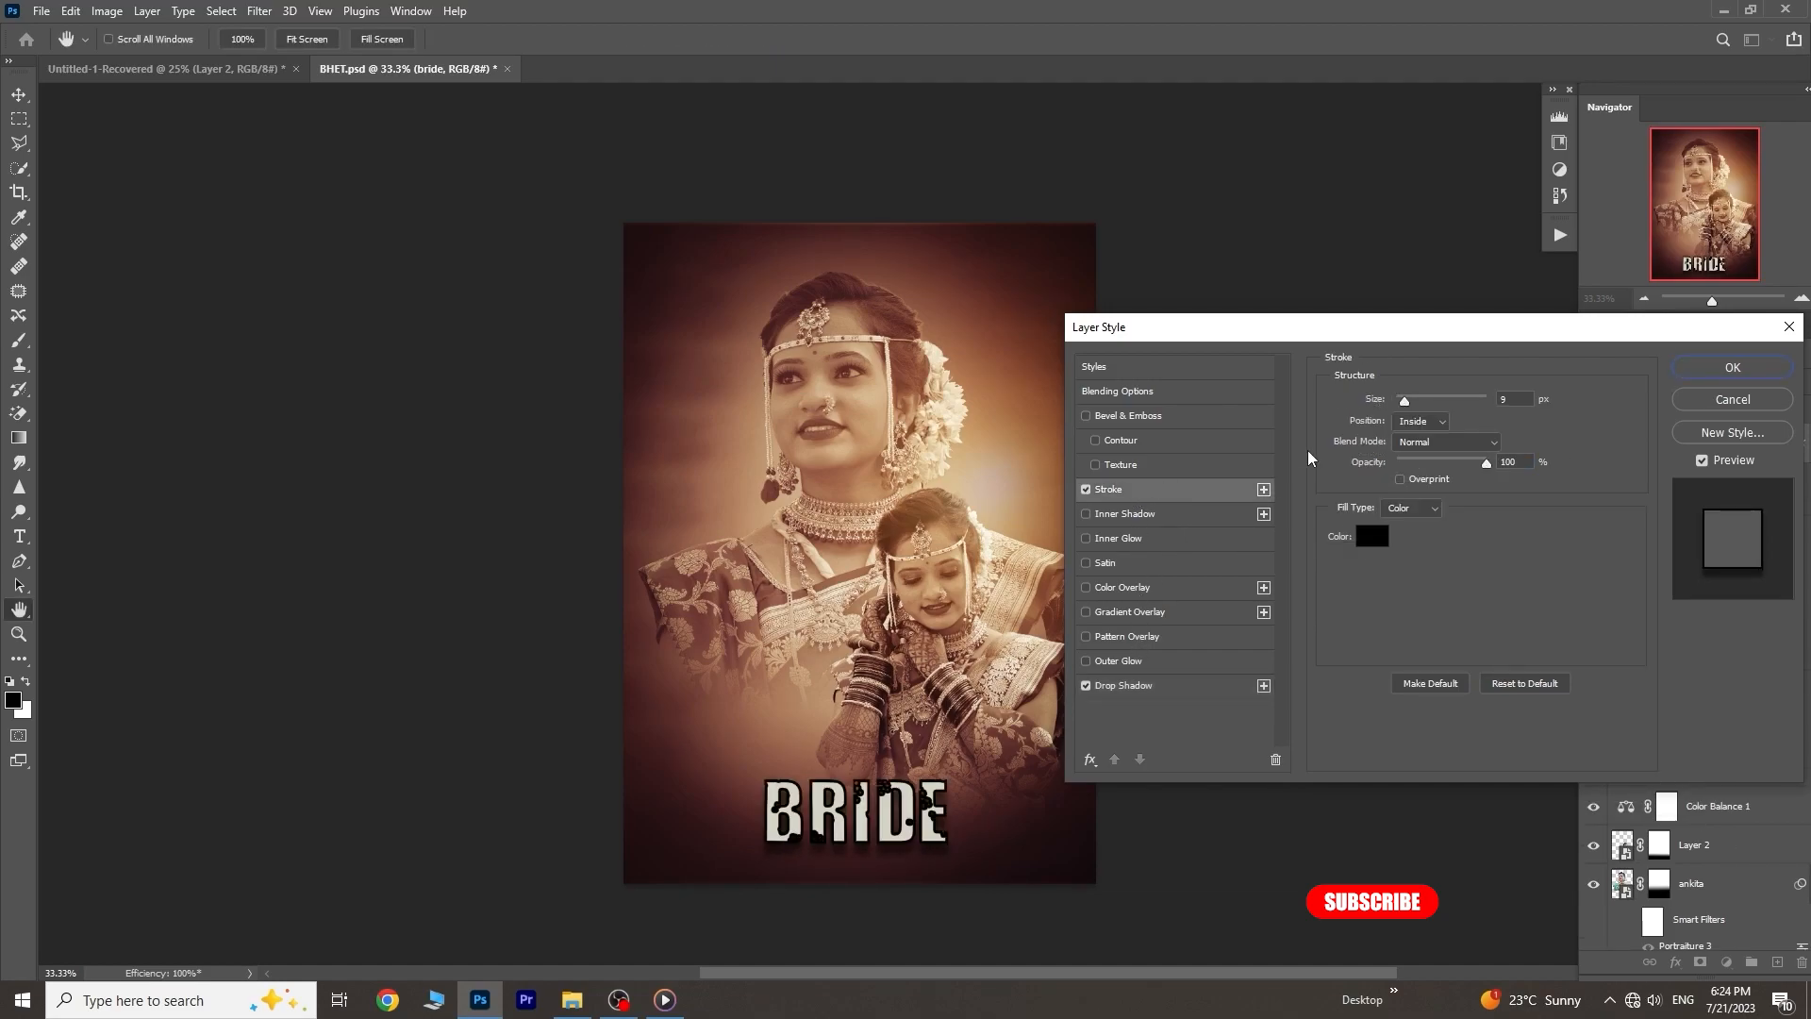
pyautogui.click(1372, 536)
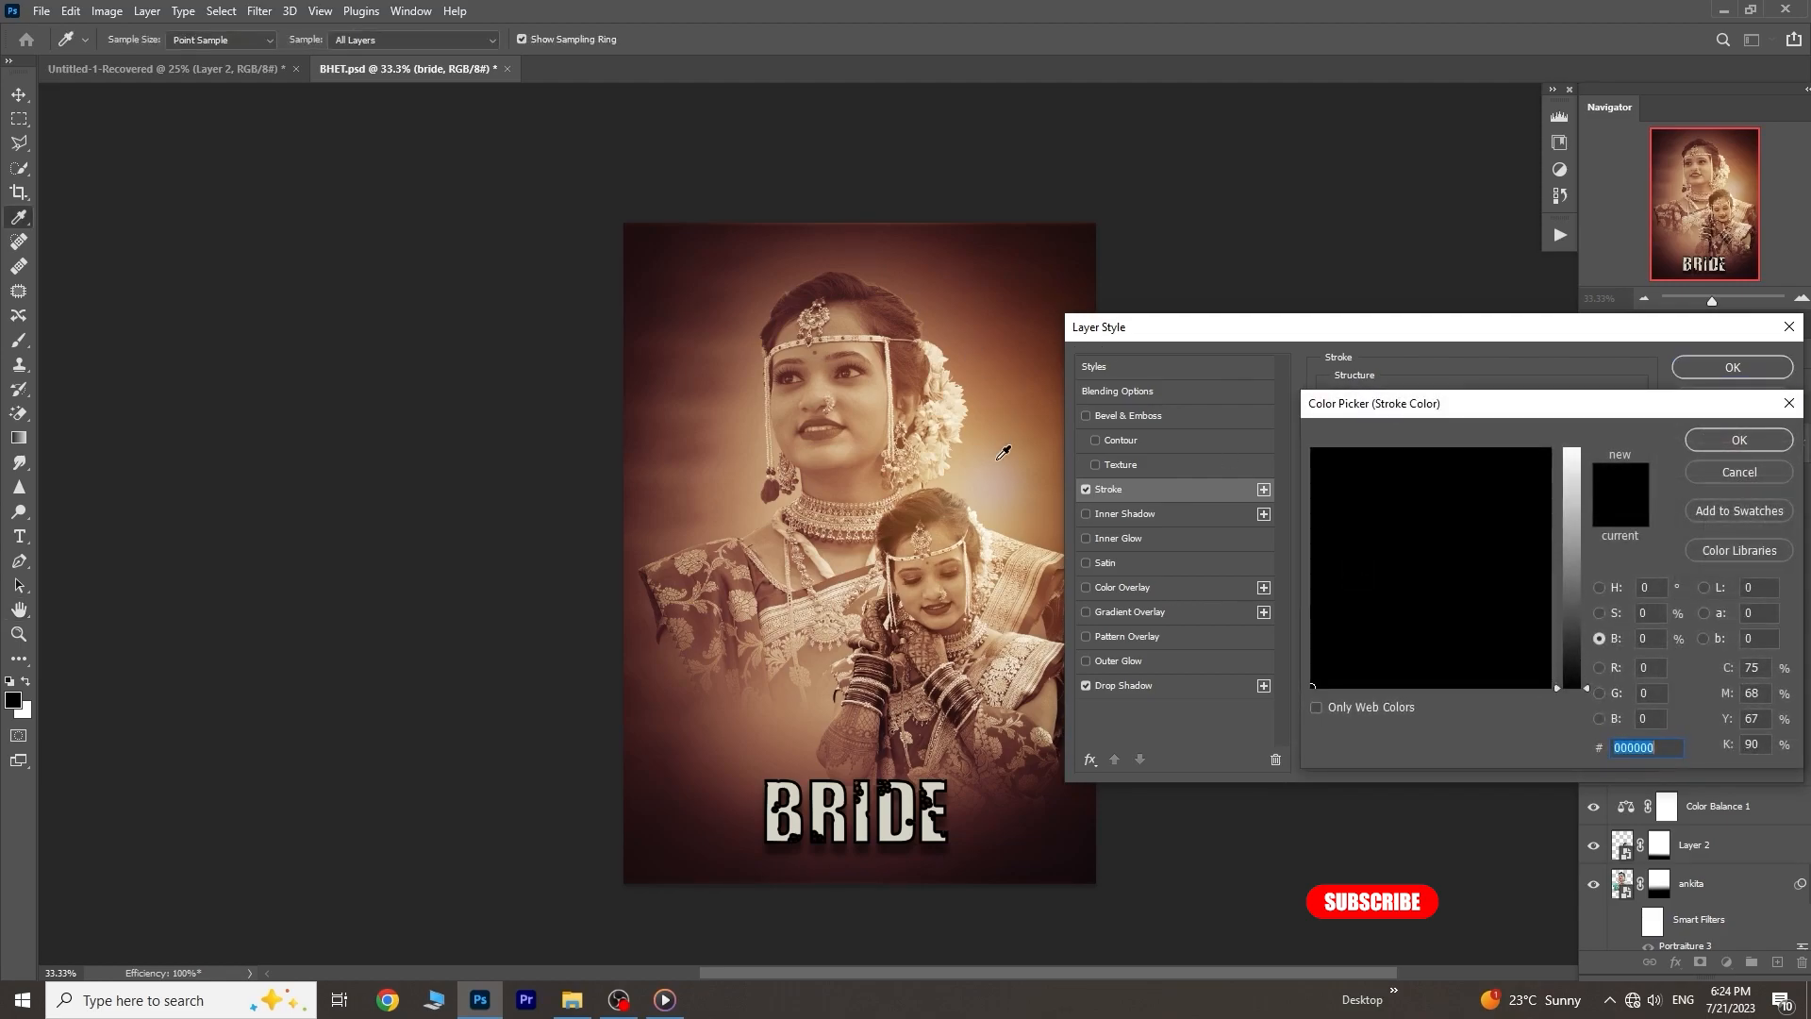
pyautogui.click(1013, 461)
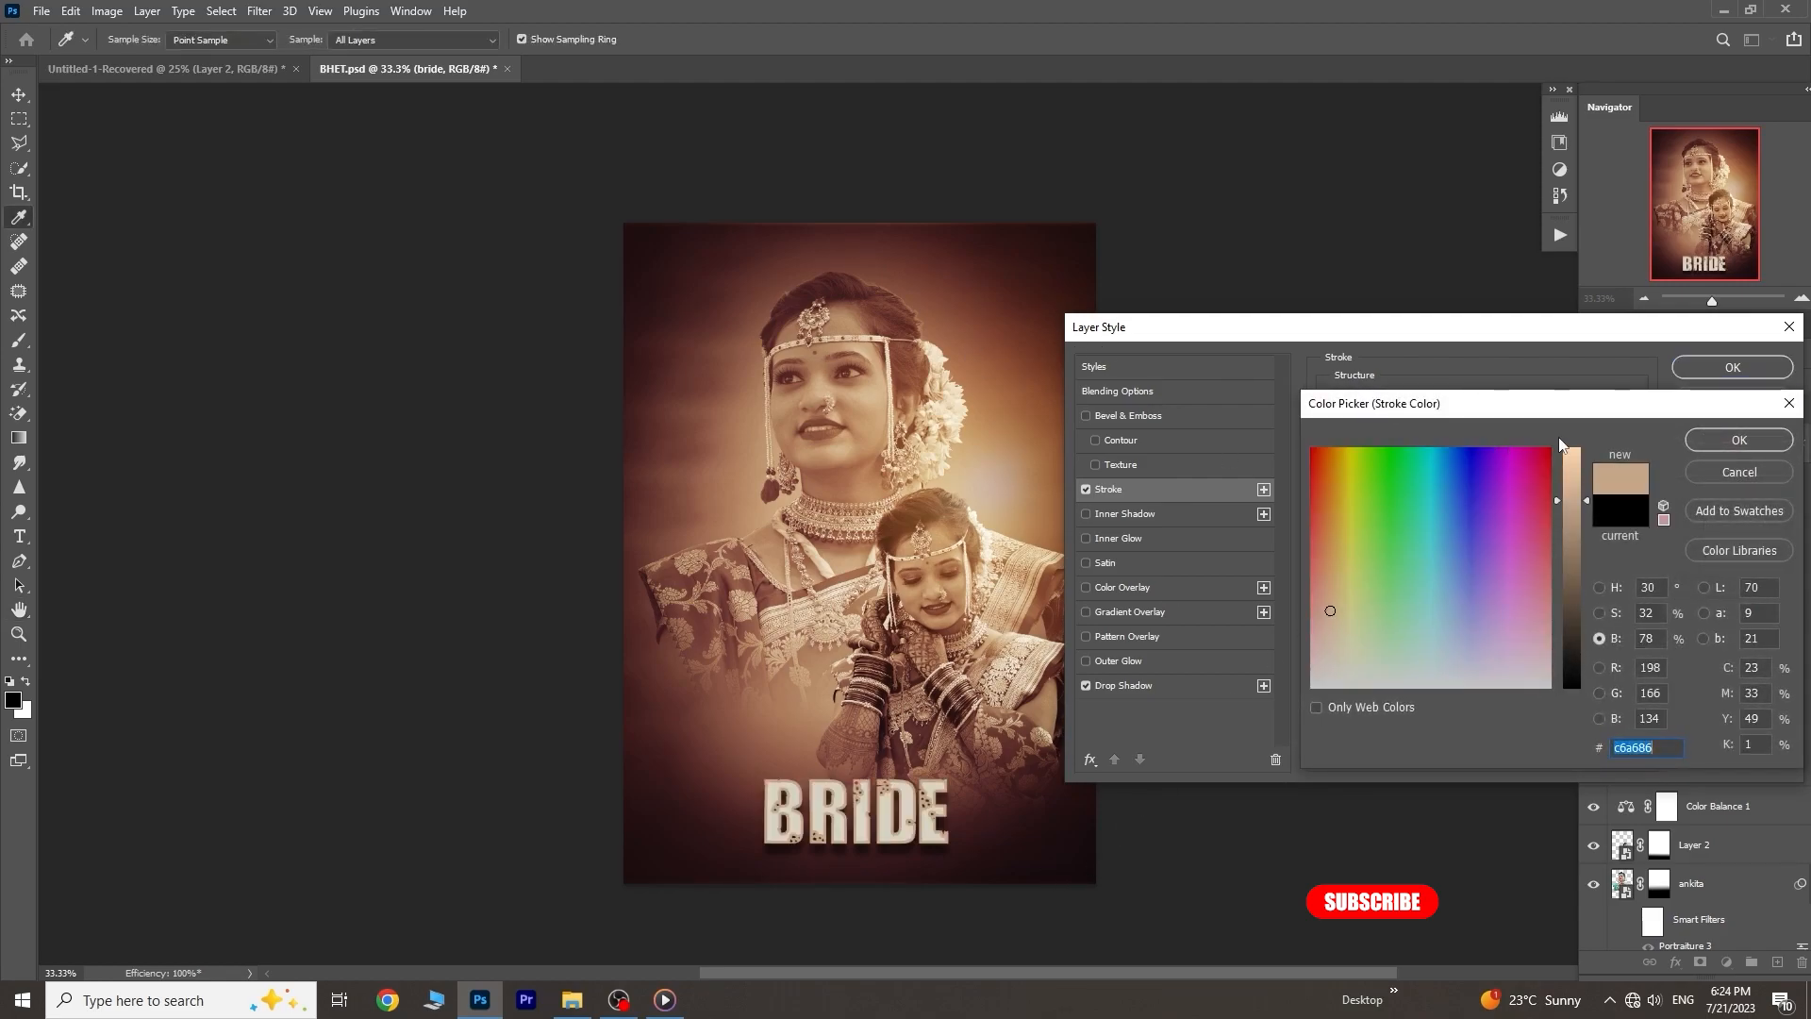
pyautogui.click(1731, 440)
pyautogui.click(1732, 369)
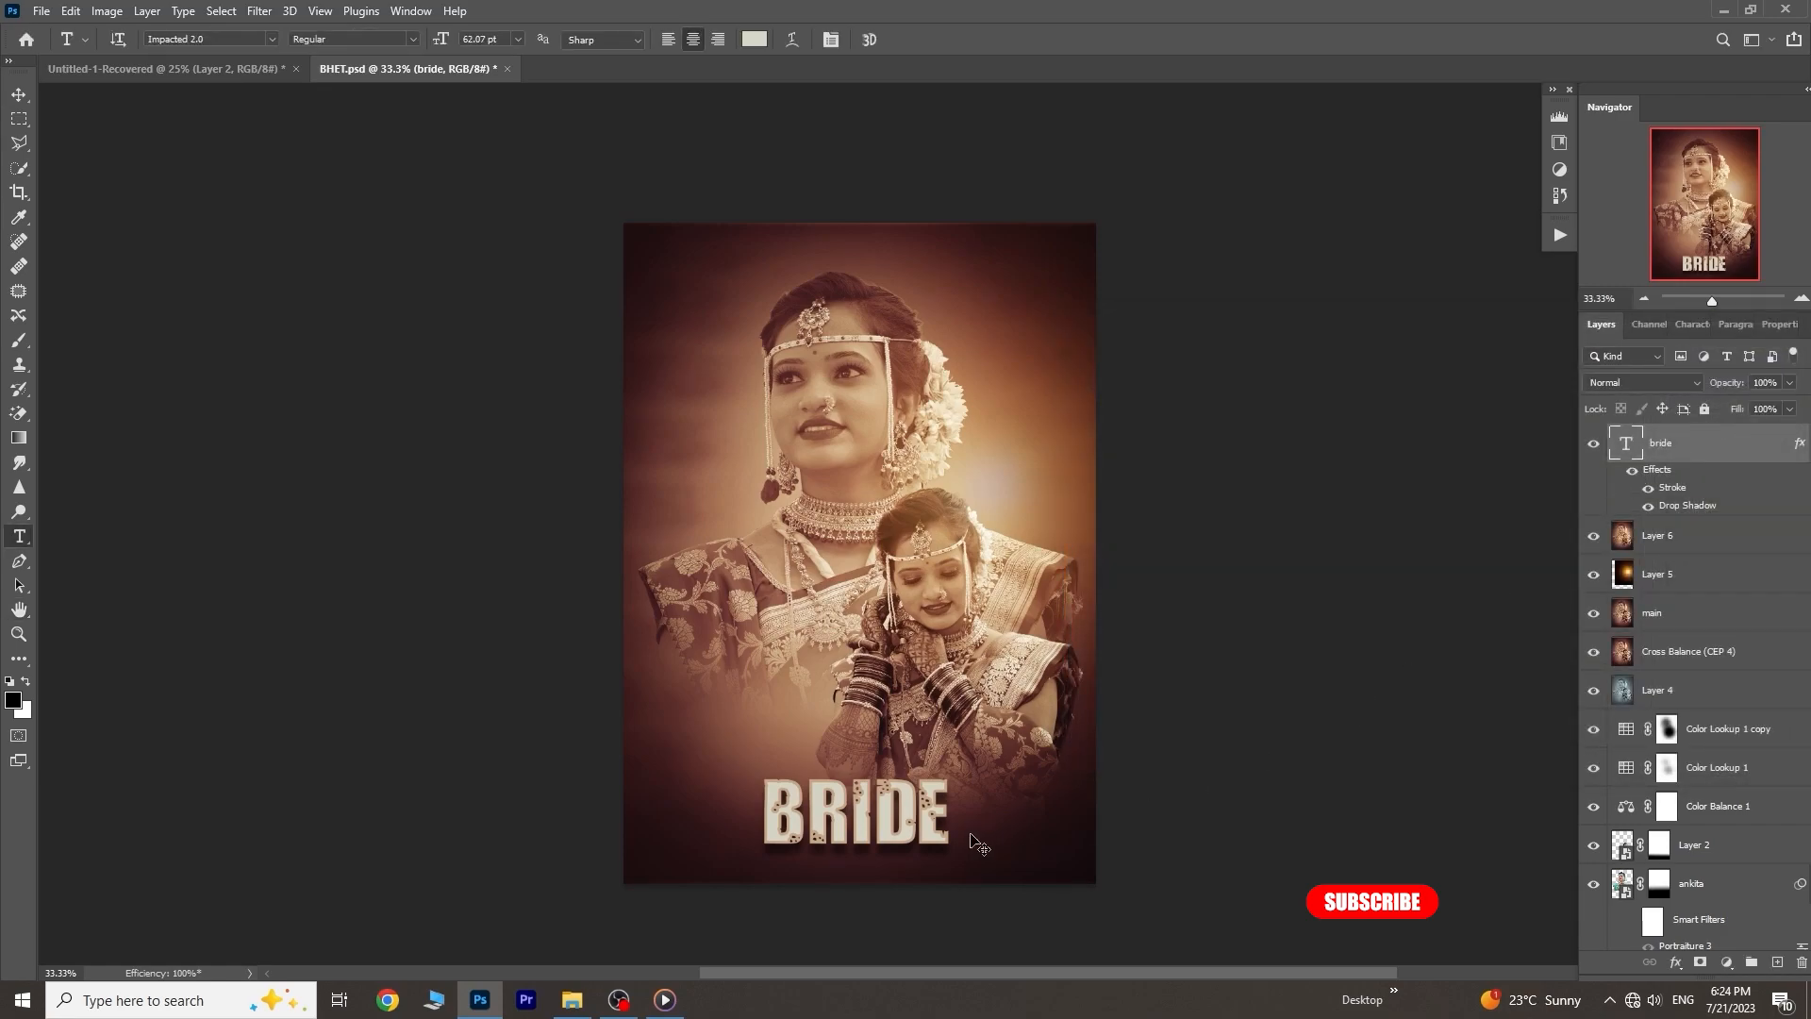
# Scale the BRIDE text to about 111% and reposition it slightly lower on the page
pyautogui.hotkey('ctrl', 't')
pyautogui.moveTo(948, 822); pyautogui.dragTo(869, 814)
pyautogui.click(932, 41)
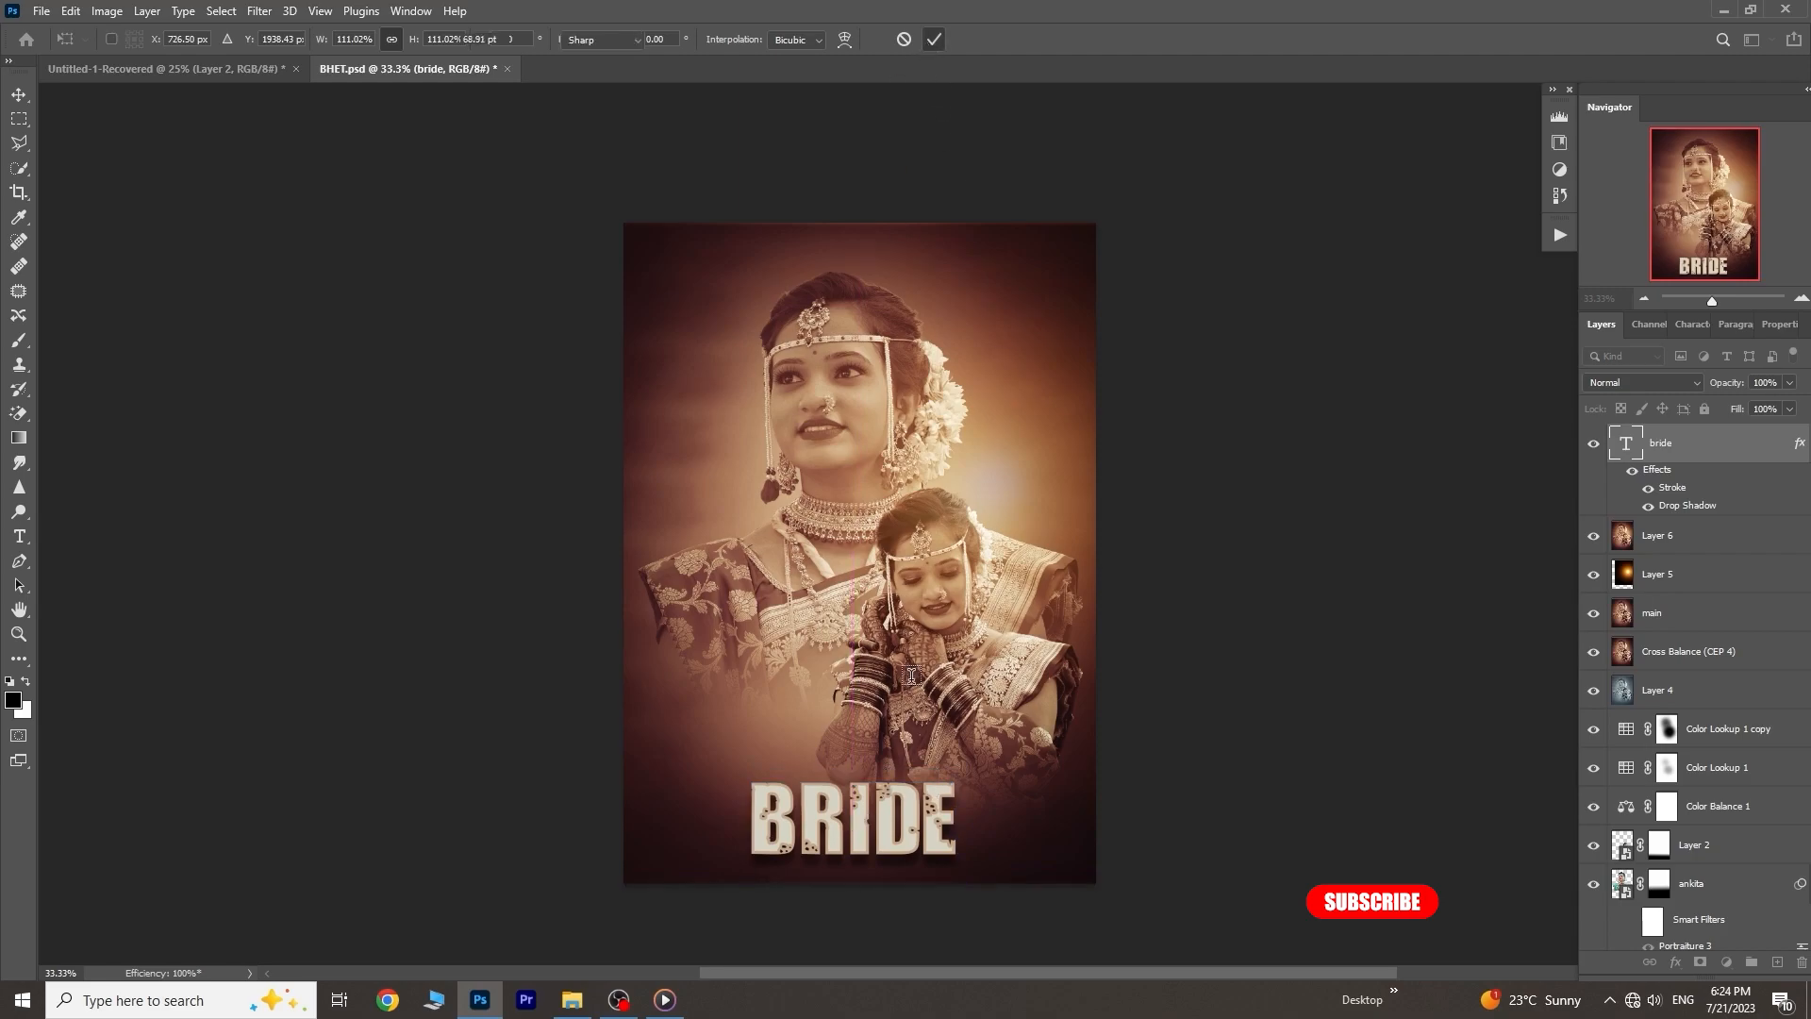
# Add a second text layer reading "beautiful" above the title and set its font to Embassy BT
pyautogui.click(695, 761)
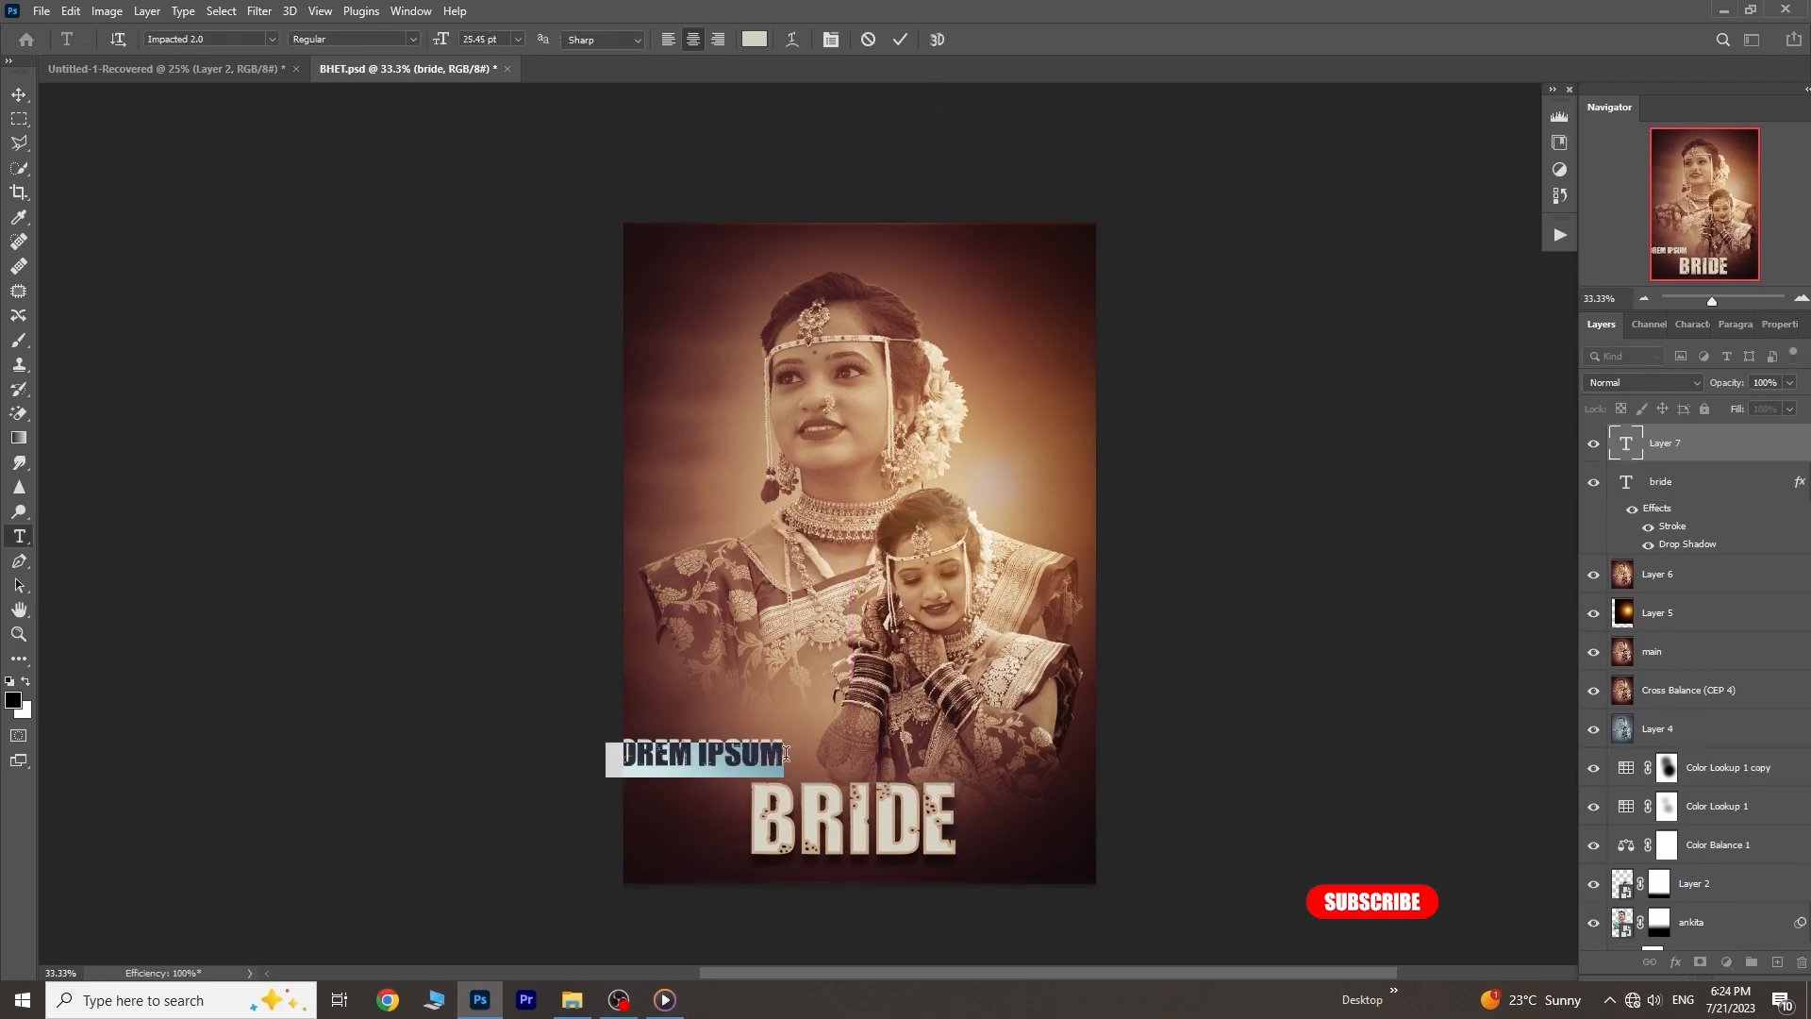
pyautogui.write('beautiful')
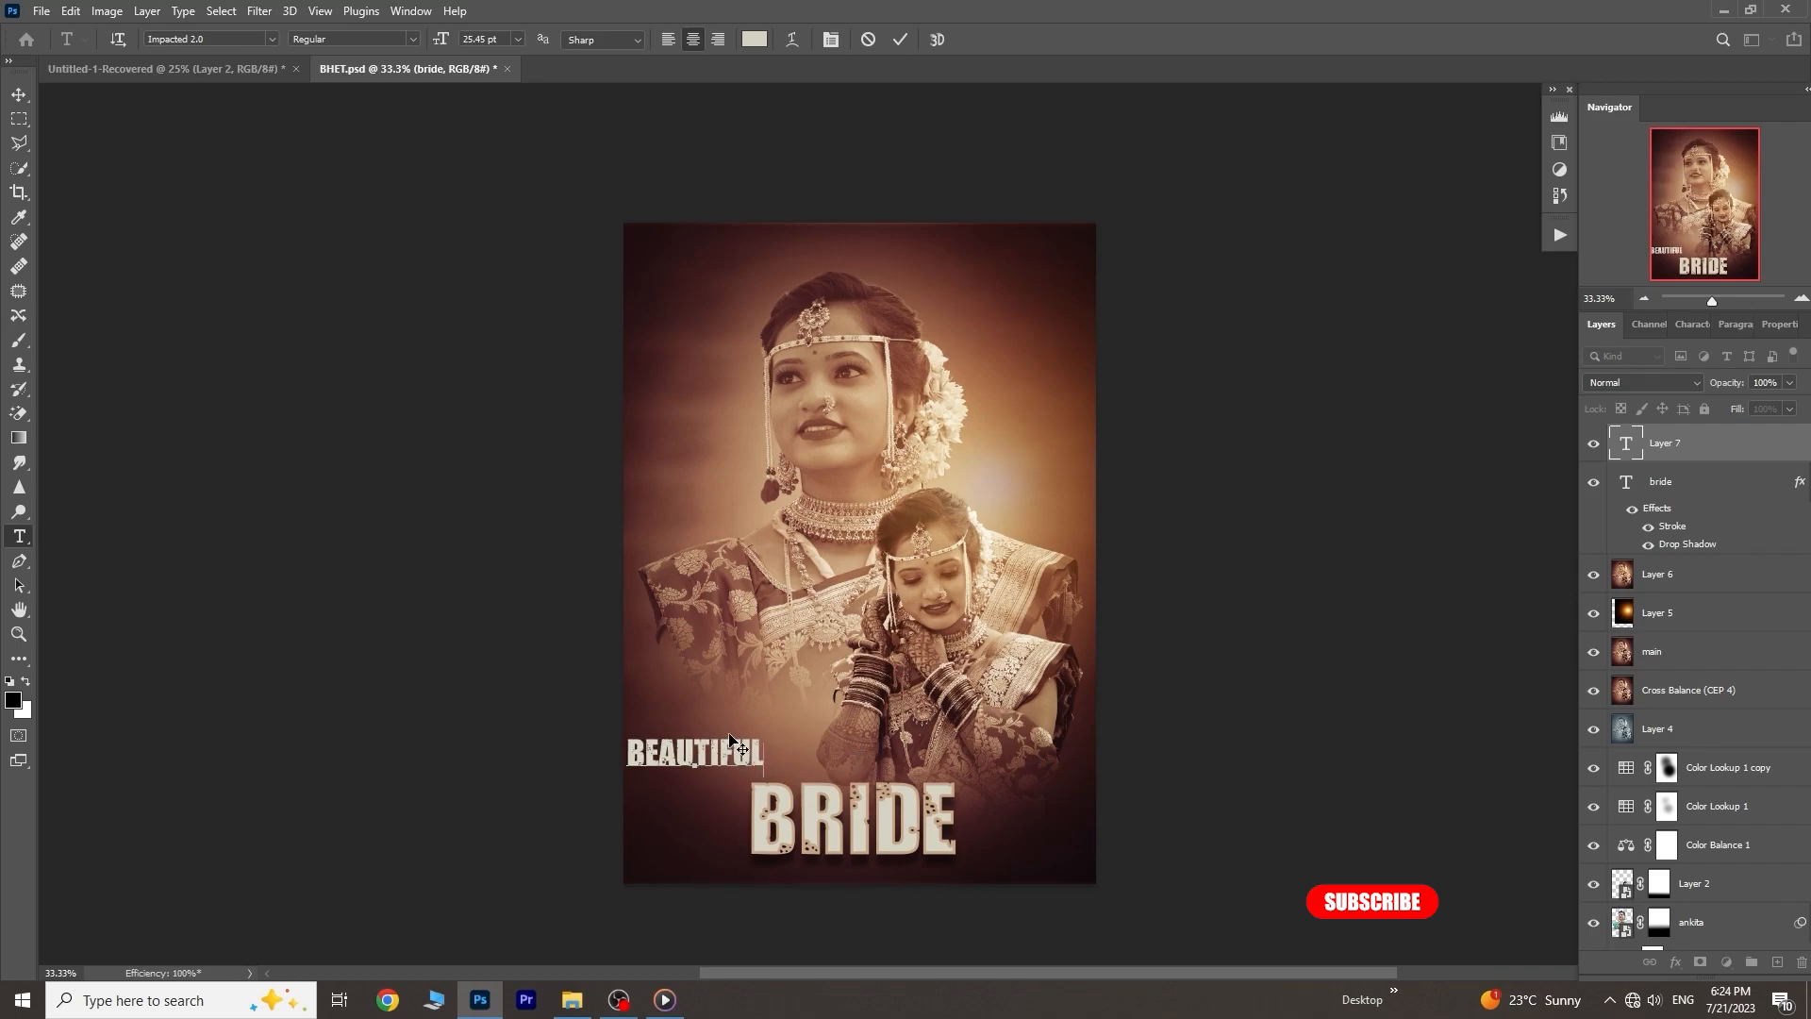
pyautogui.moveTo(757, 757); pyautogui.dragTo(557, 788)
pyautogui.moveTo(752, 764); pyautogui.dragTo(567, 769)
pyautogui.click(272, 39)
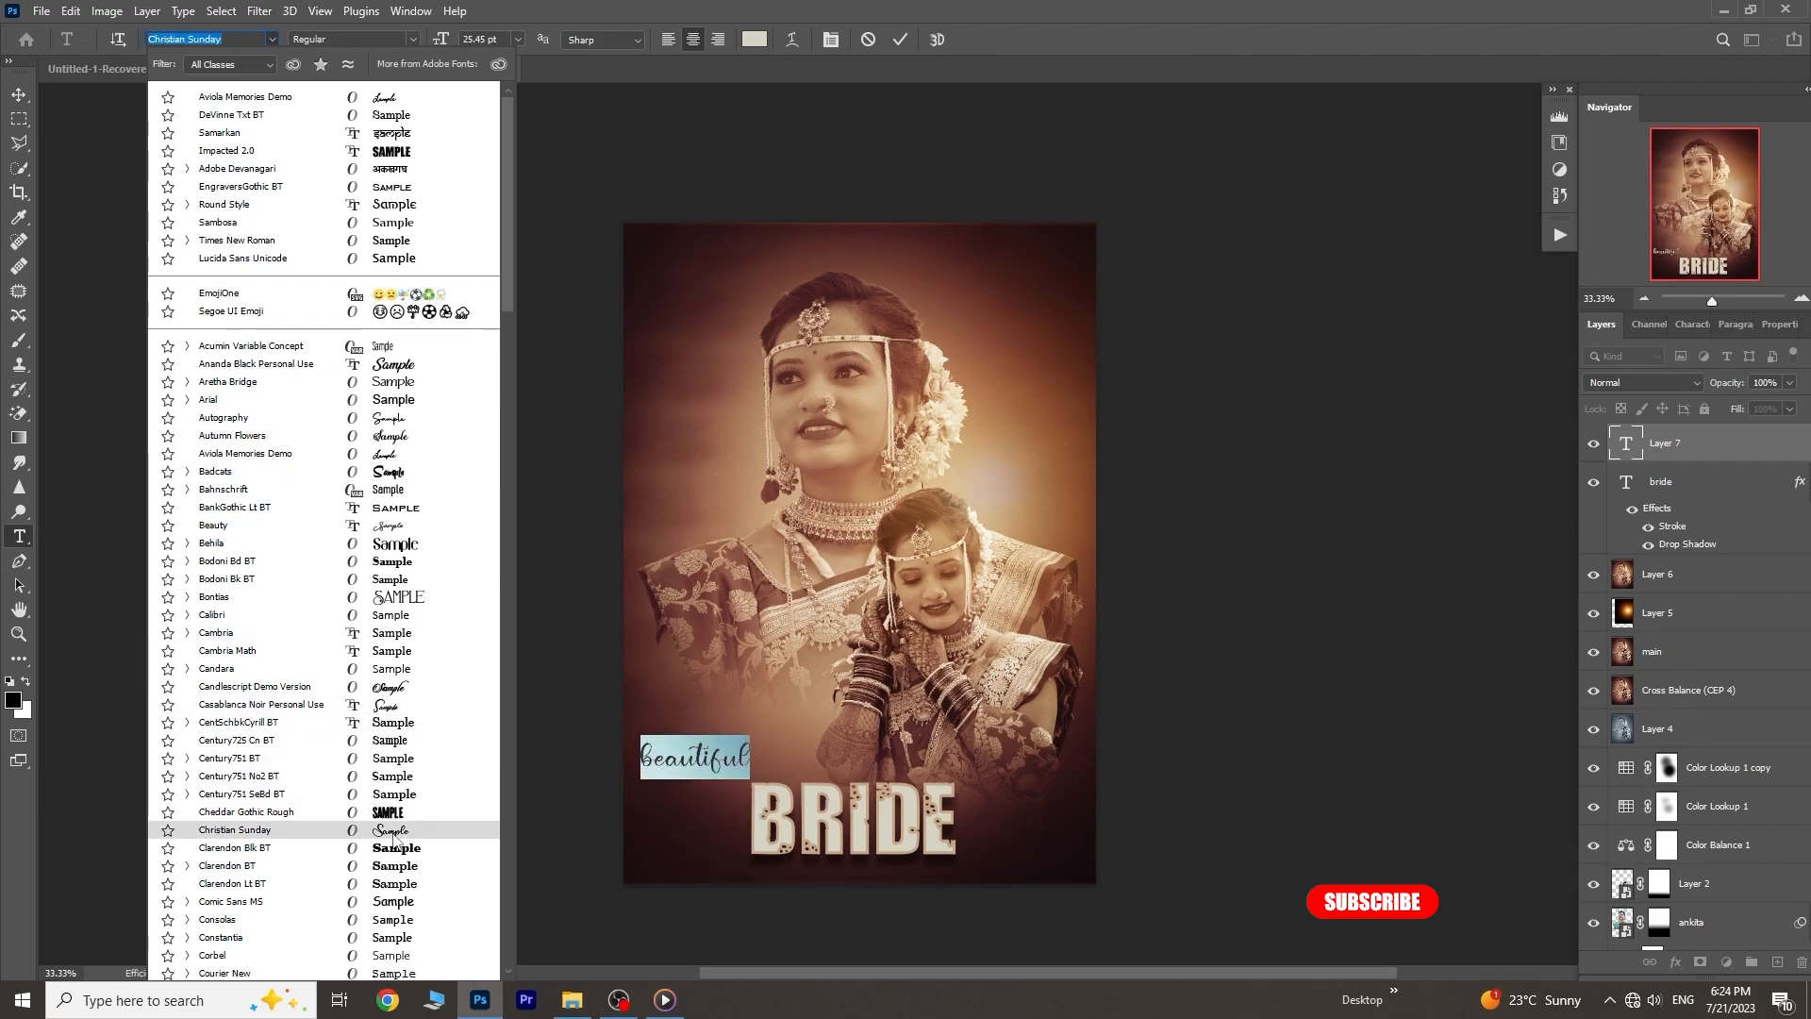
pyautogui.scroll(-3, 395, 861)
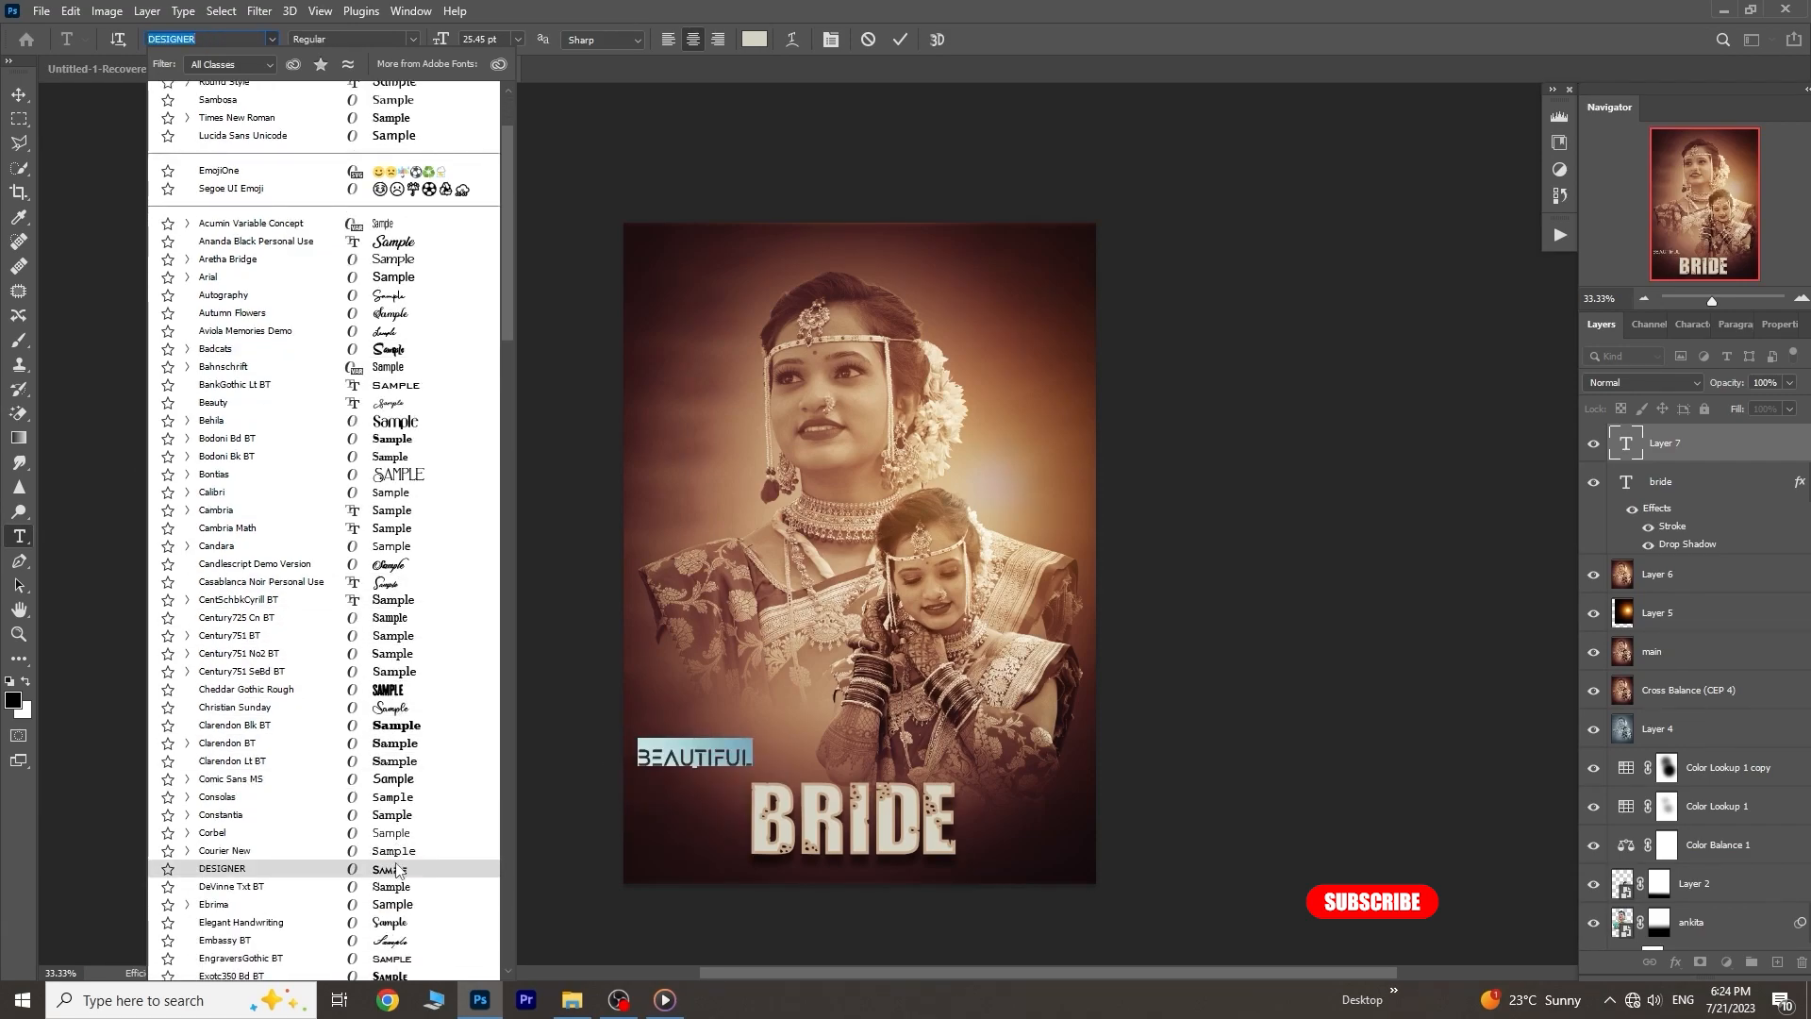
pyautogui.click(392, 948)
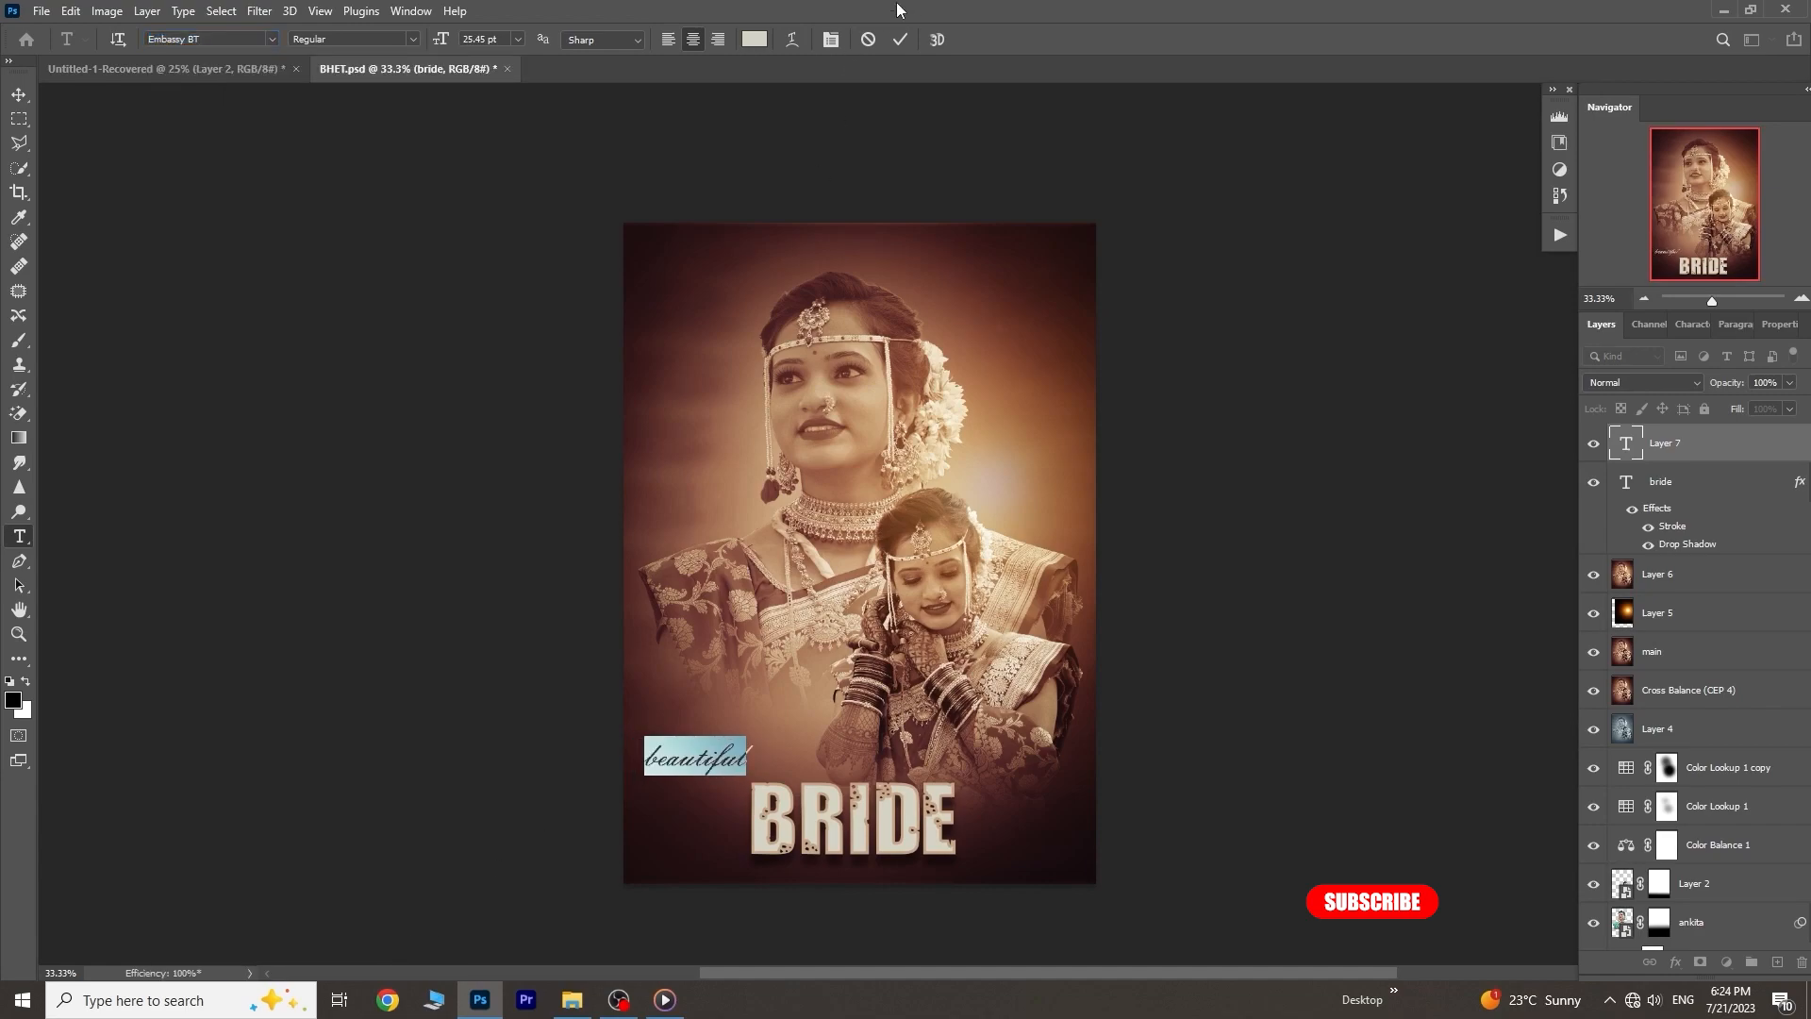
pyautogui.click(900, 38)
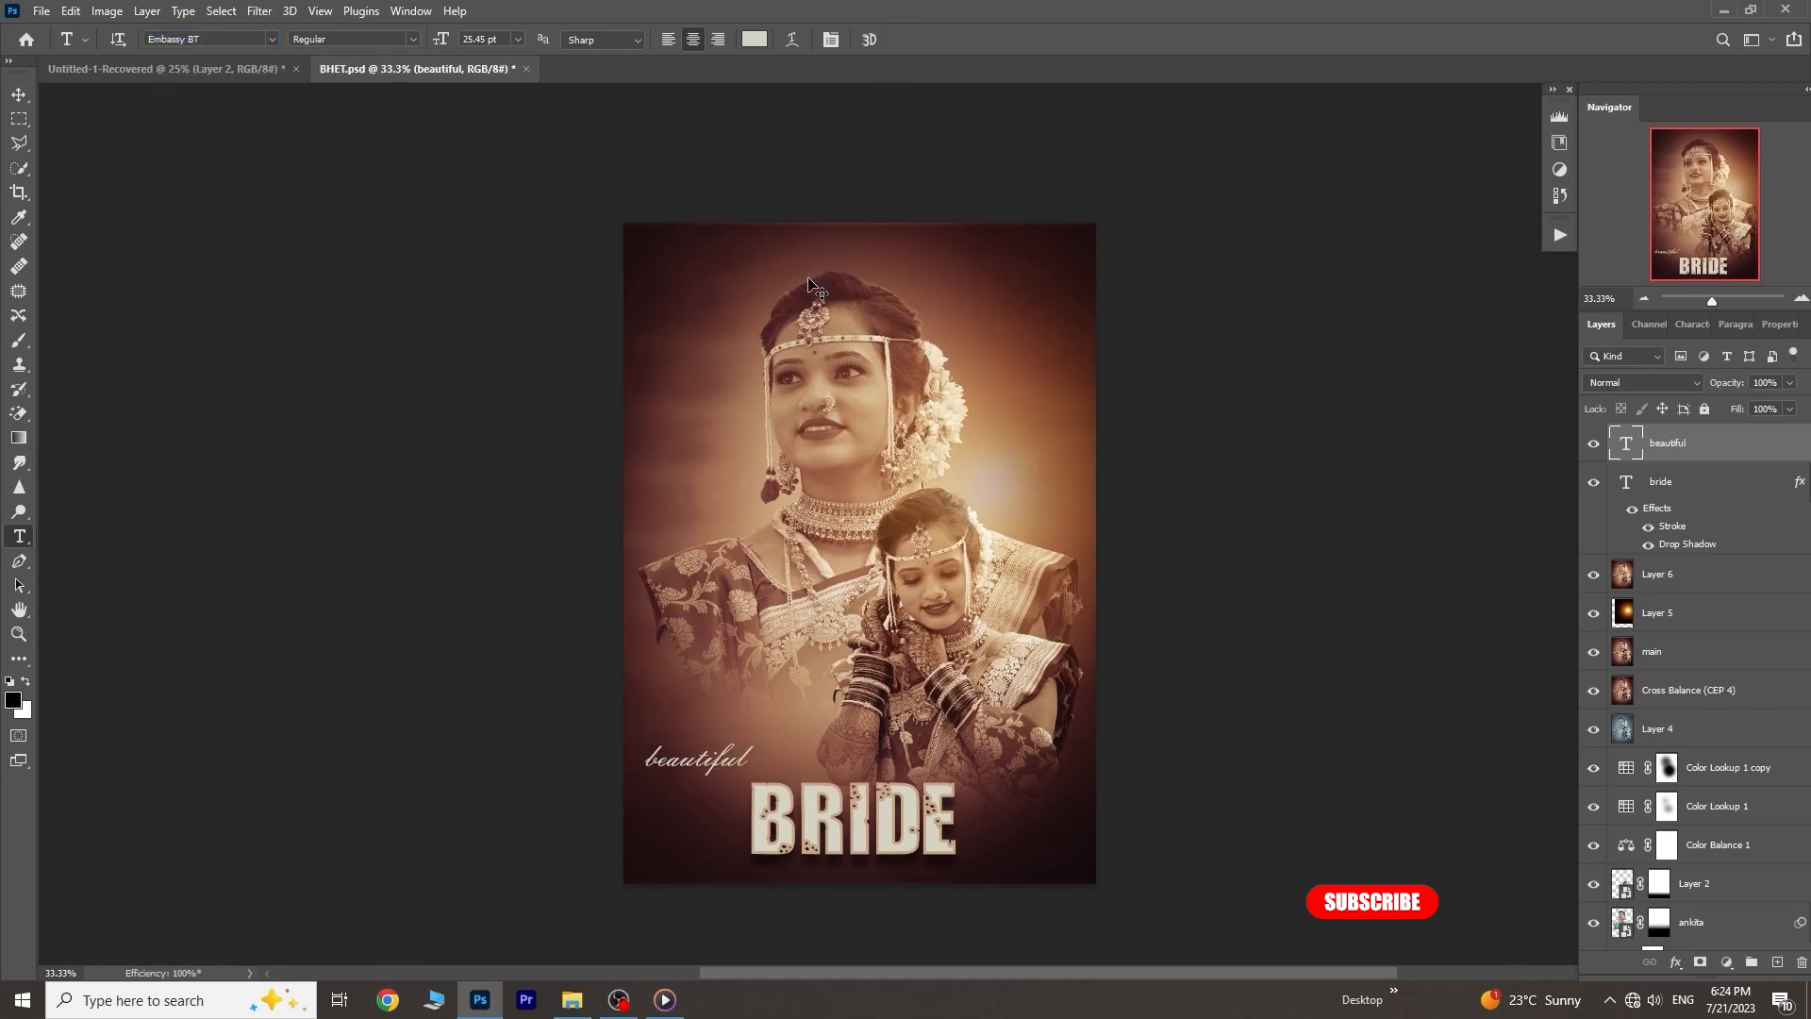
# Scale the "beautiful" text to about 64% and place it just above the start of BRIDE
pyautogui.hotkey('ctrl', 't')
pyautogui.moveTo(703, 768); pyautogui.dragTo(768, 771)
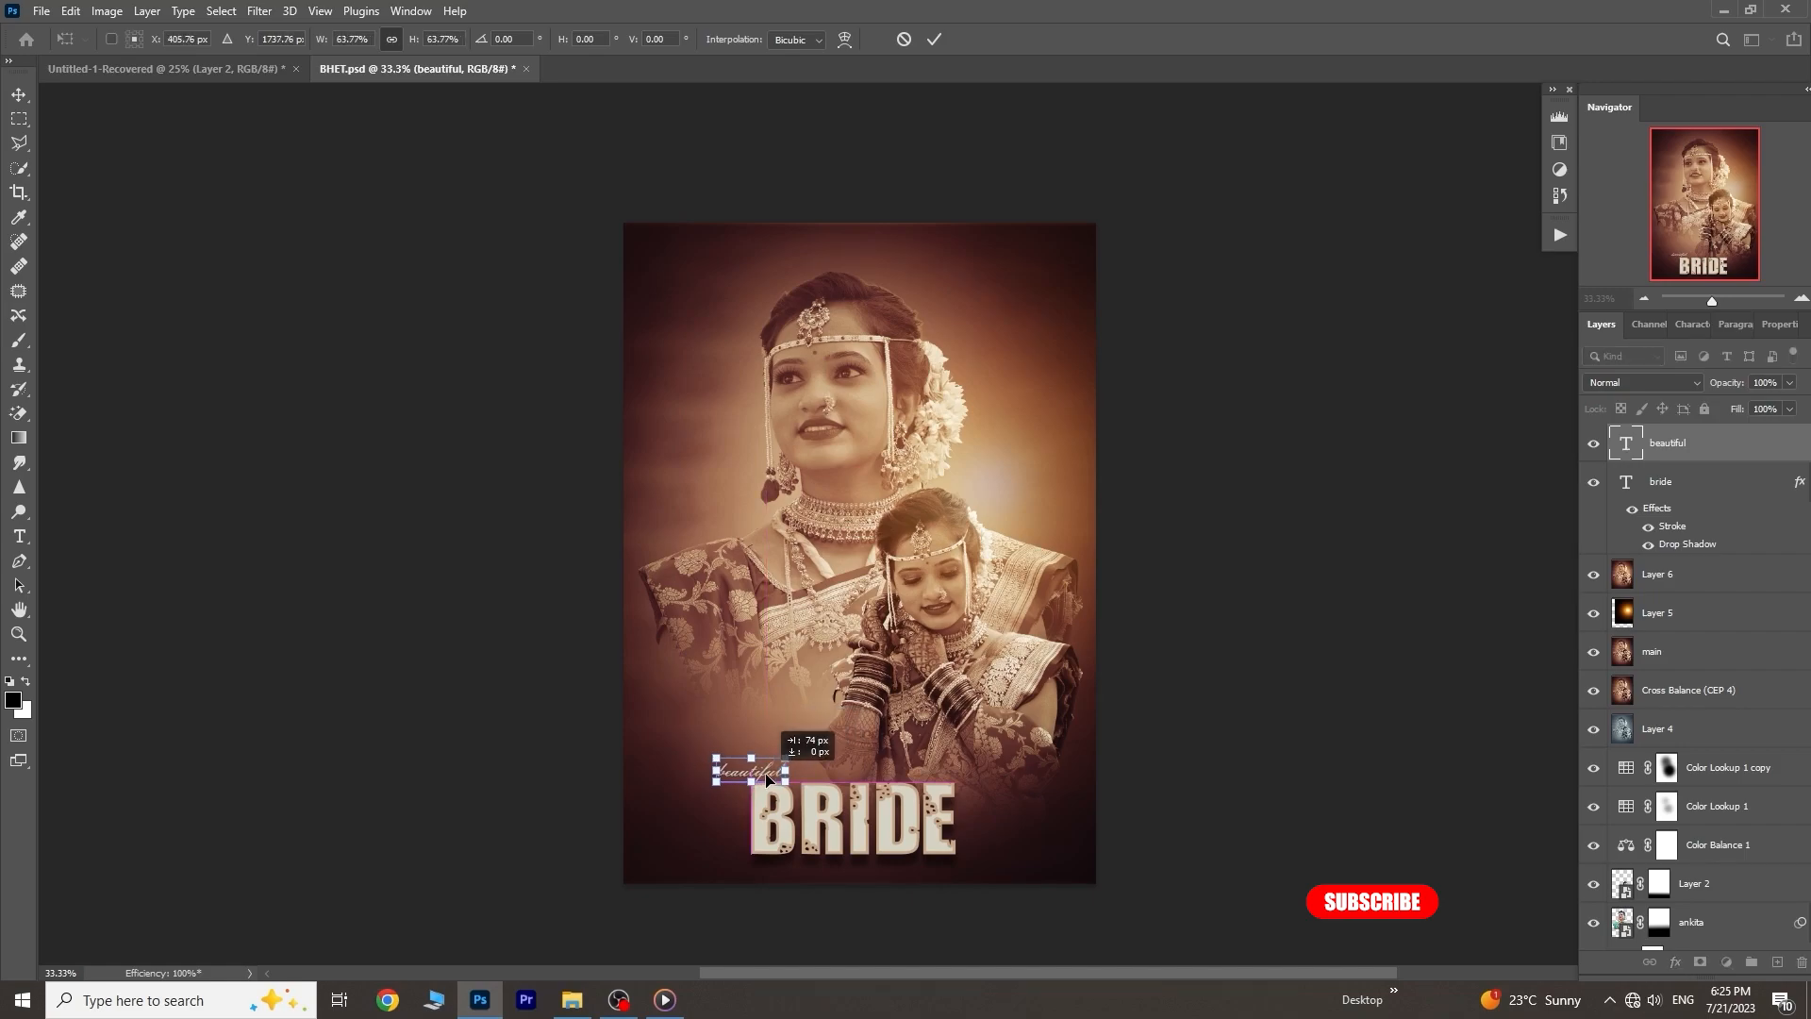
pyautogui.click(932, 39)
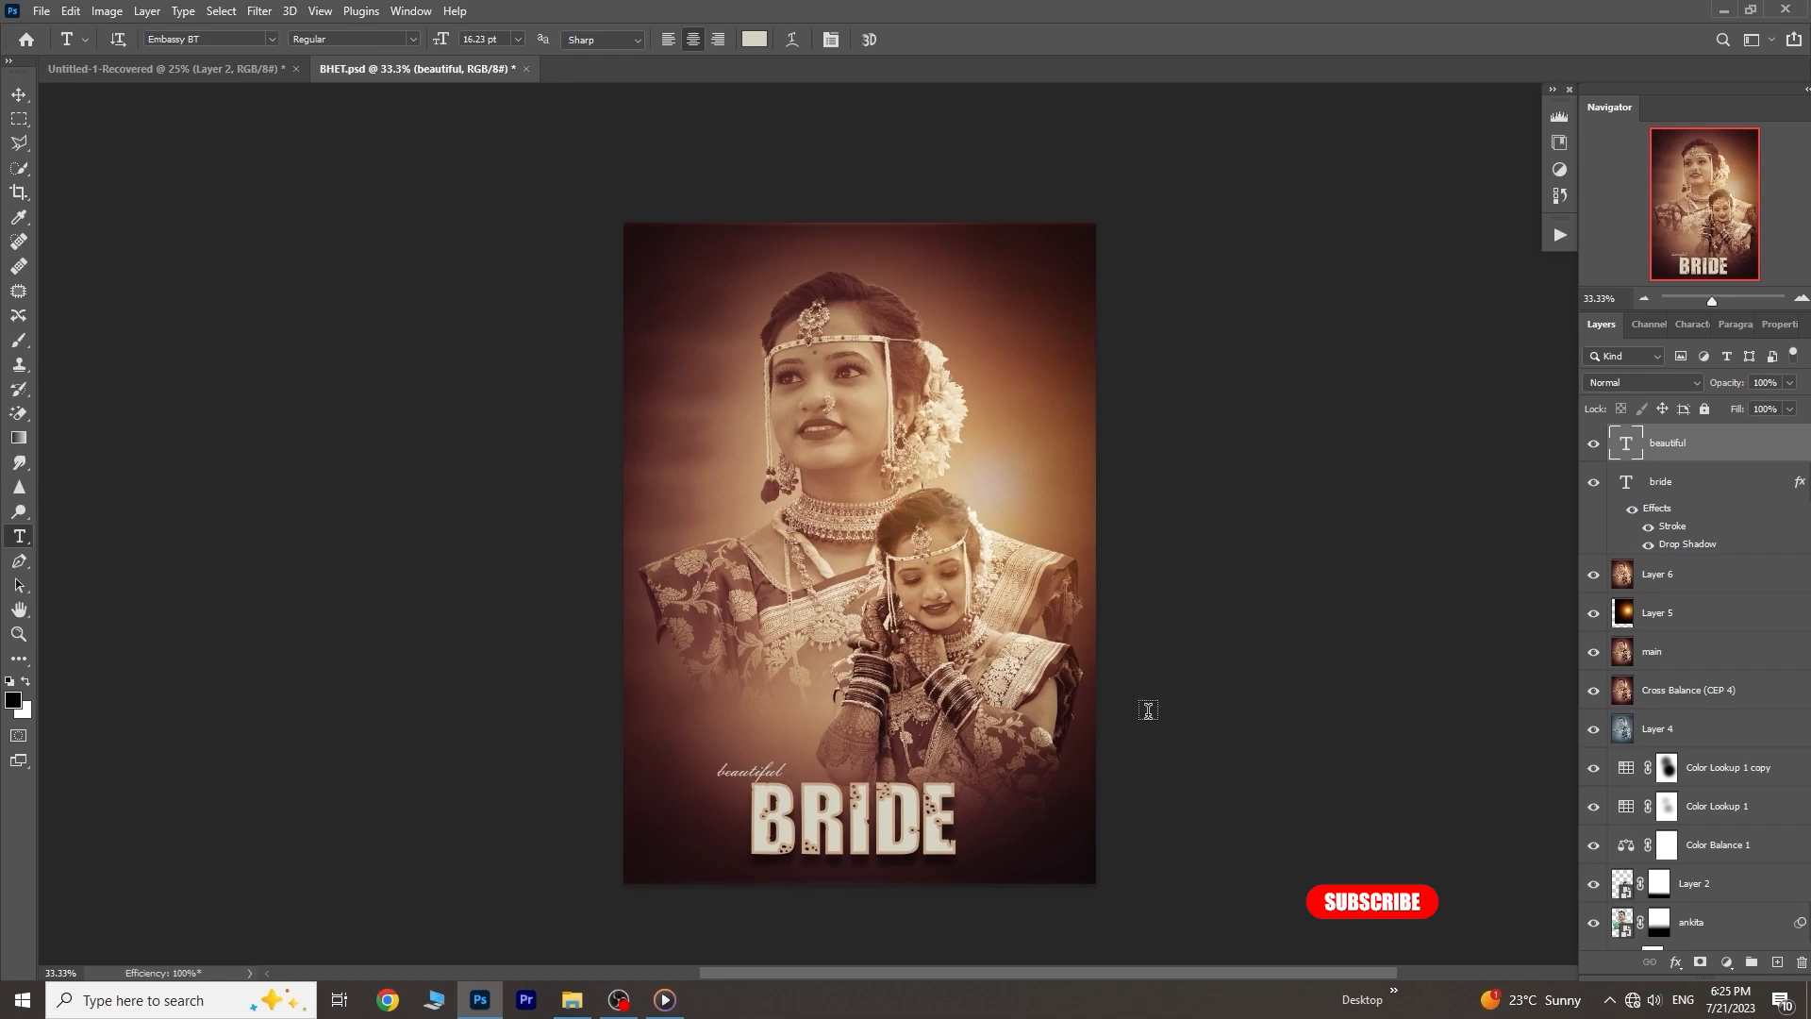
pyautogui.click(19, 94)
pyautogui.scroll(-2, 1055, 743)
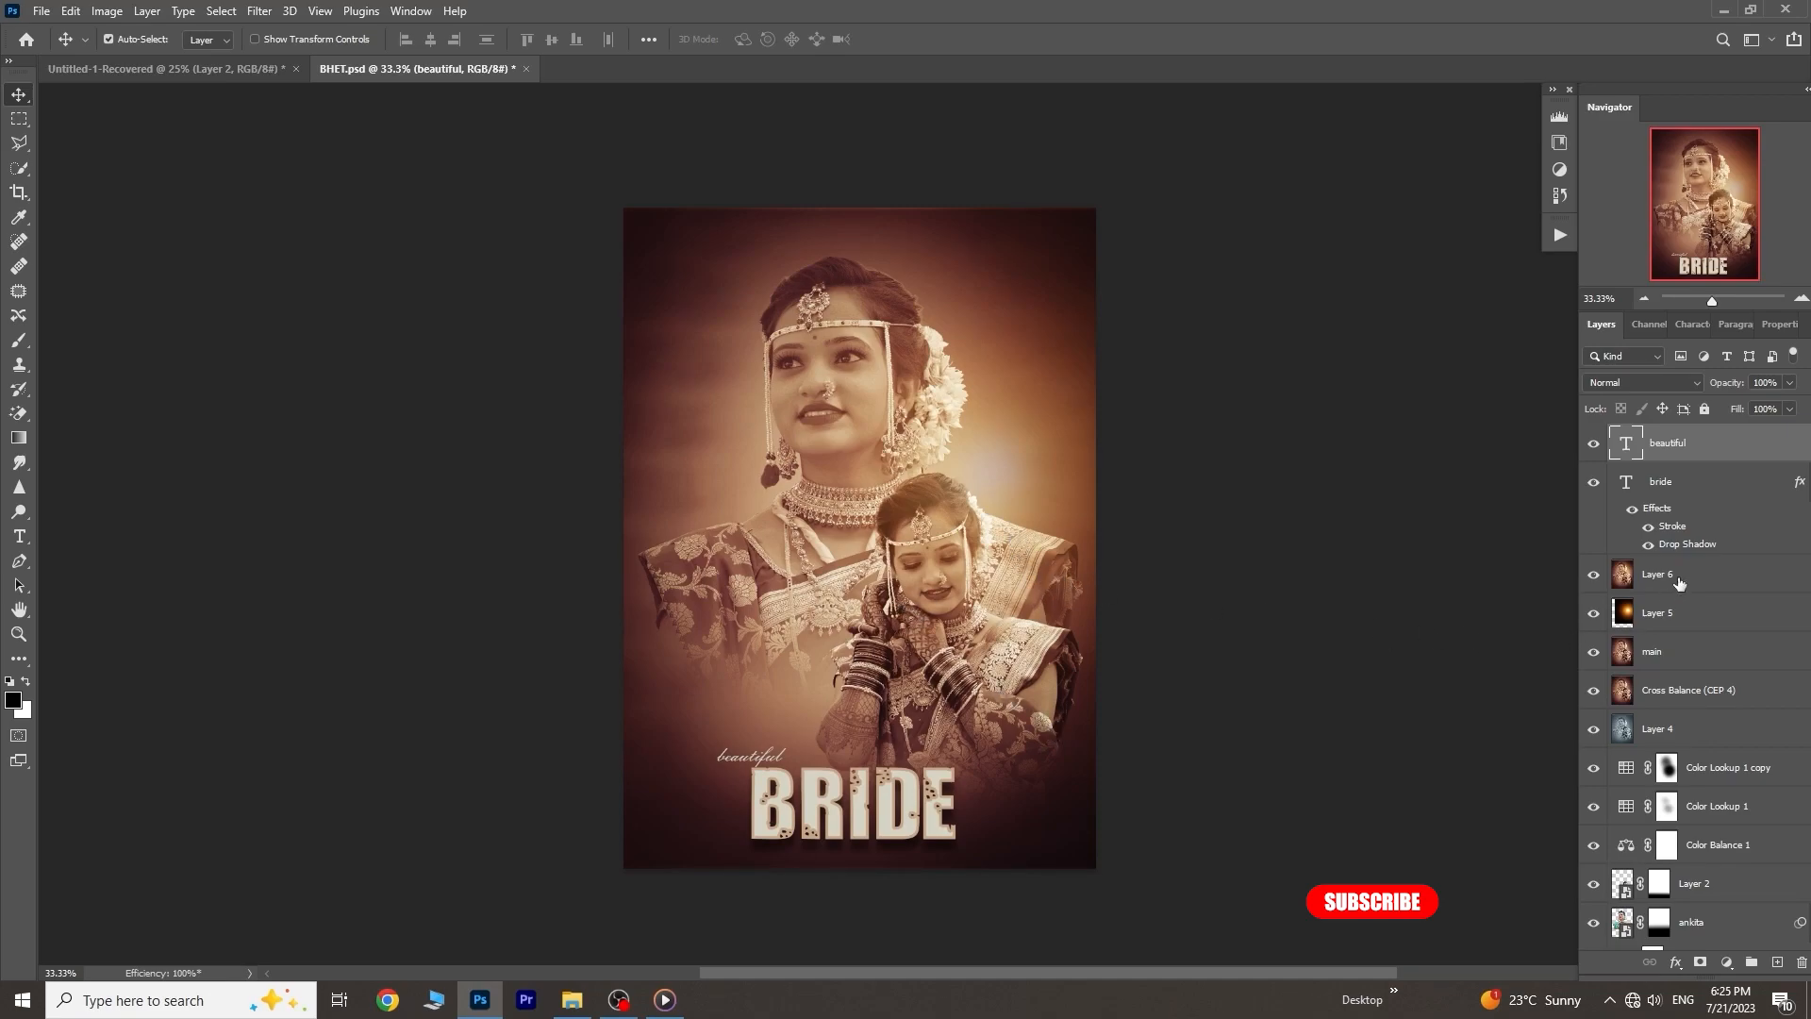
pyautogui.click(1638, 580)
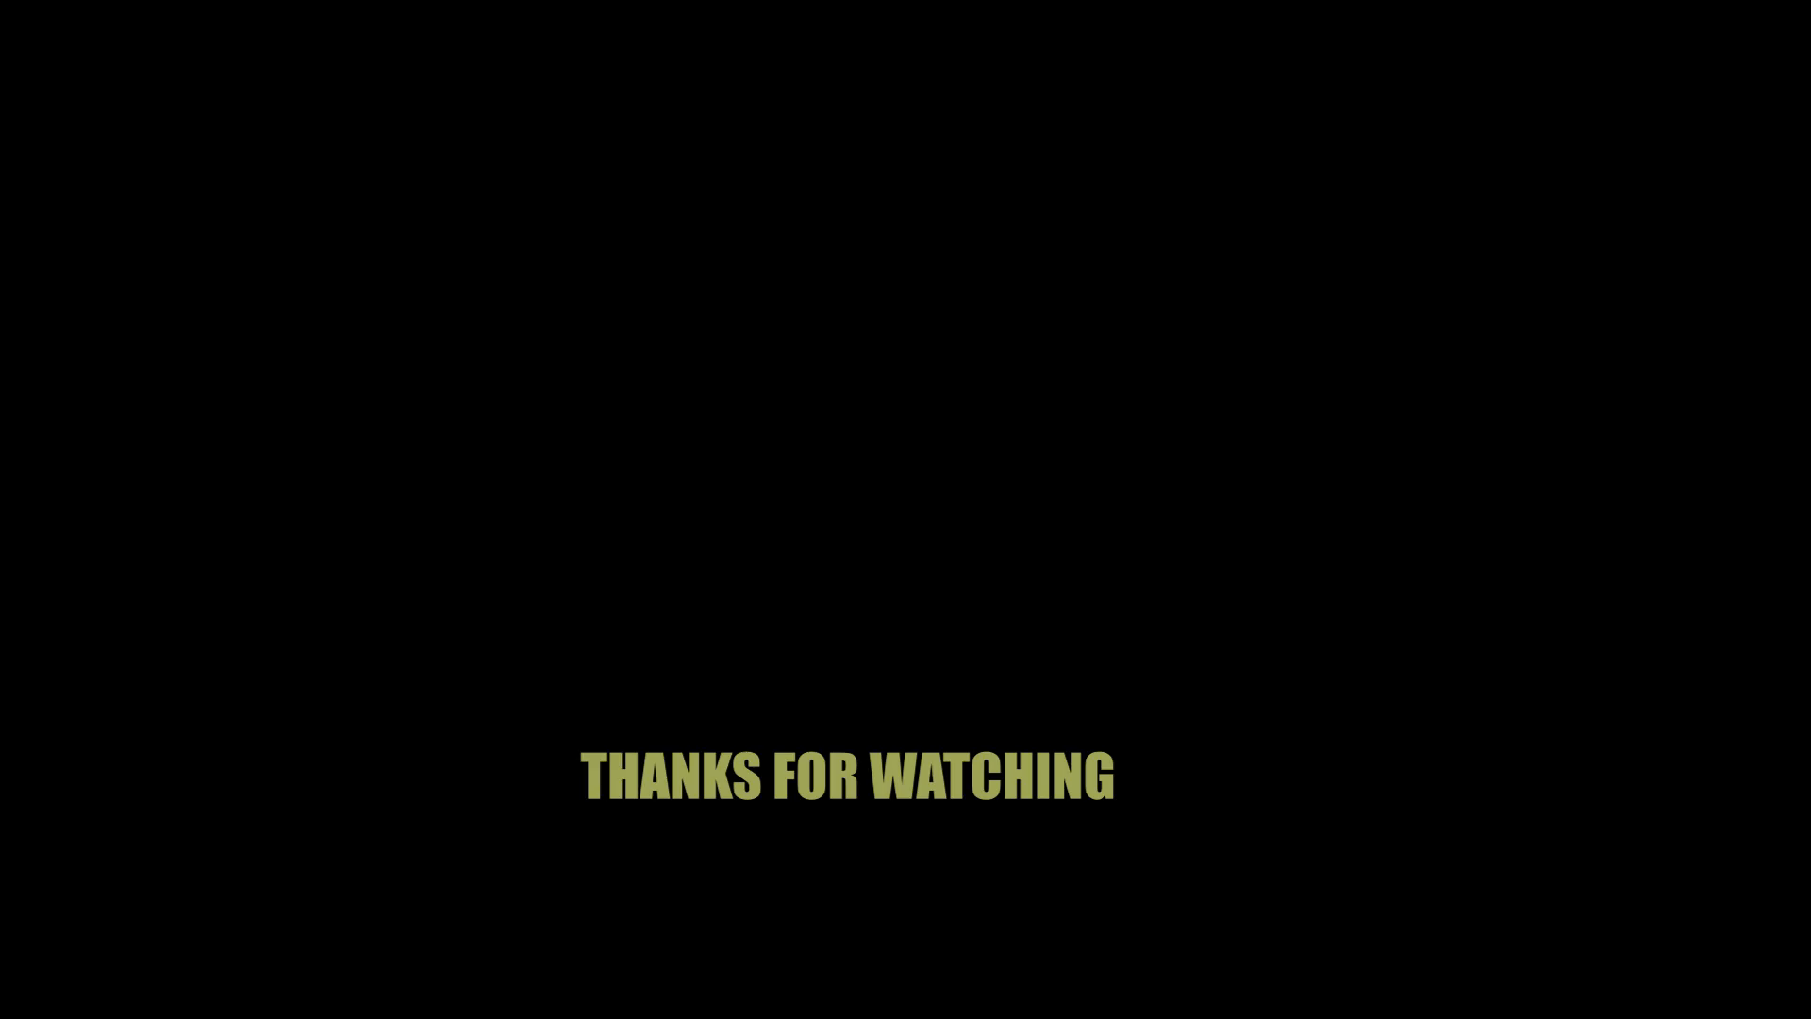